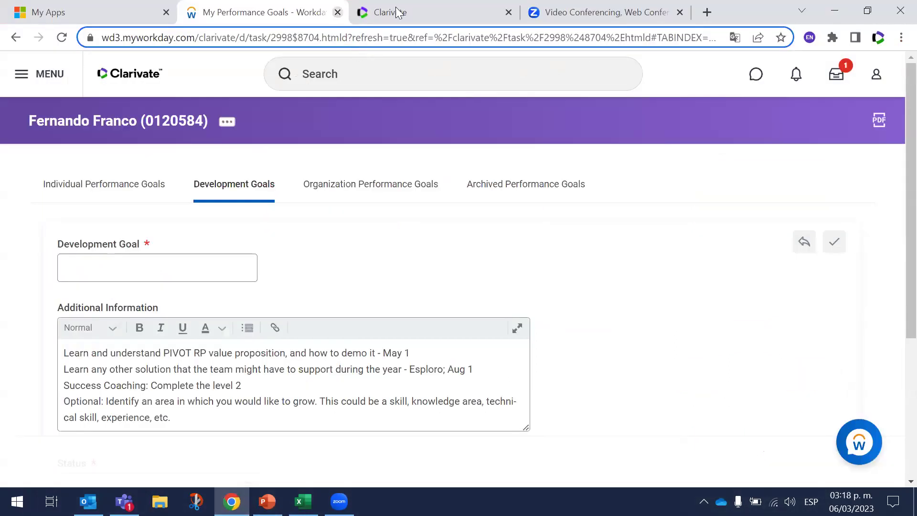
Step: Switch to the Web of Science sign-in page and sign in with the prefilled account credentials
click(397, 12)
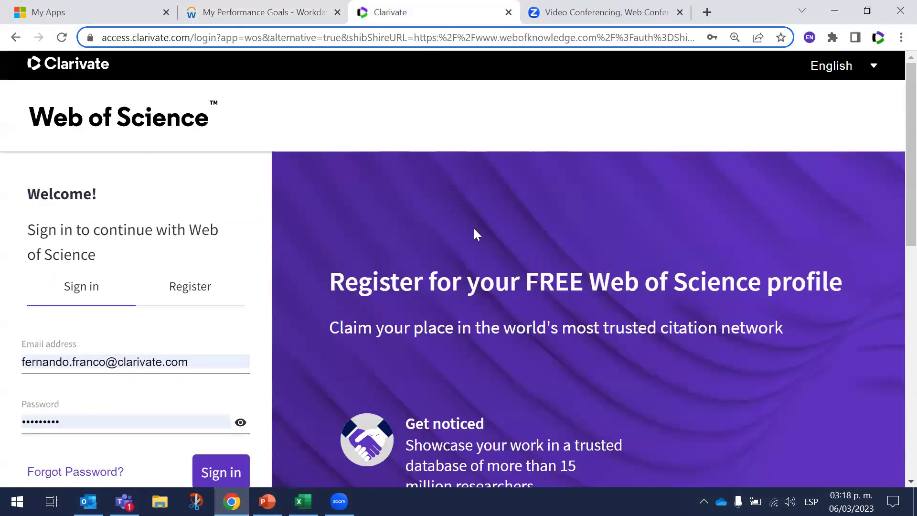
scroll(894, 268, down, 4)
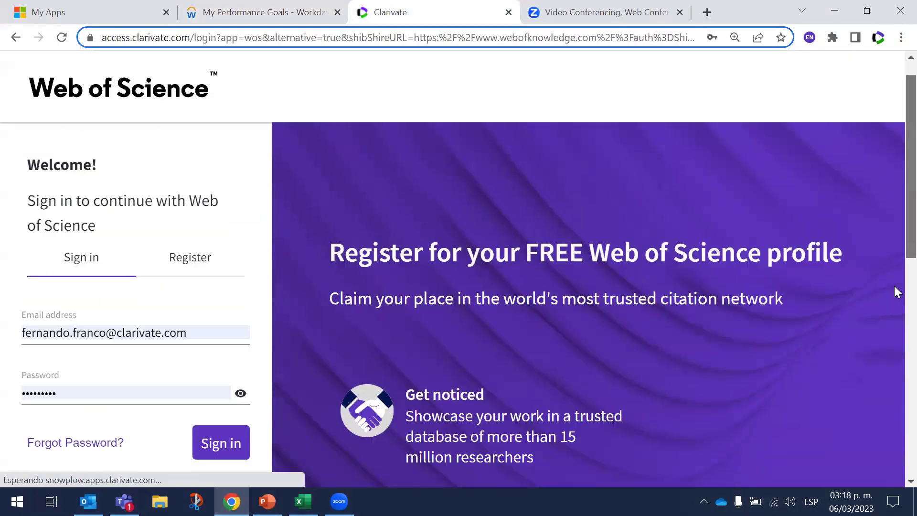
scroll(894, 205, up, 4)
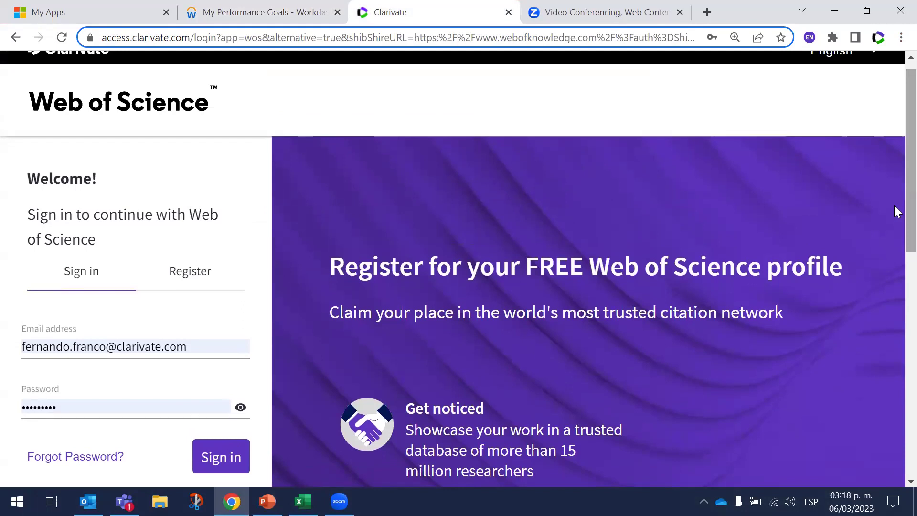
scroll(894, 205, up, 1)
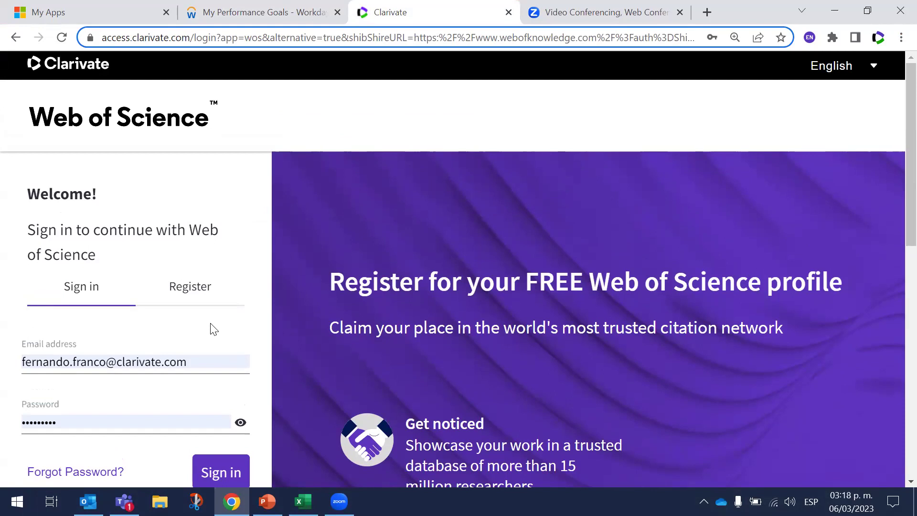
scroll(894, 162, down, 3)
scroll(895, 244, down, 1)
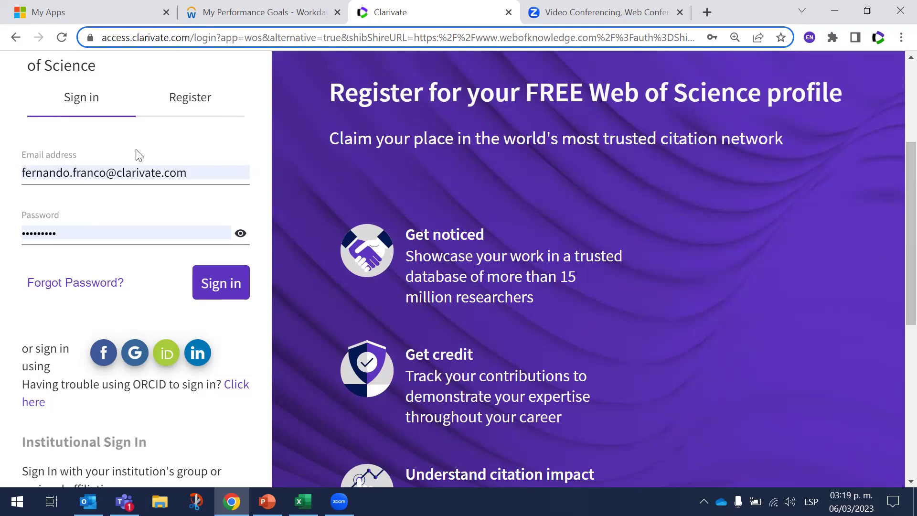
click(111, 168)
key(ctrl+a)
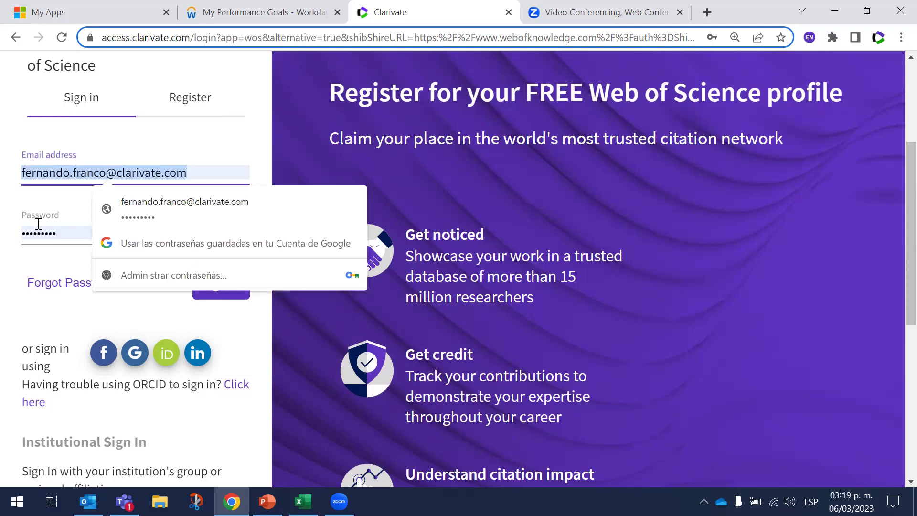
click(29, 258)
click(228, 272)
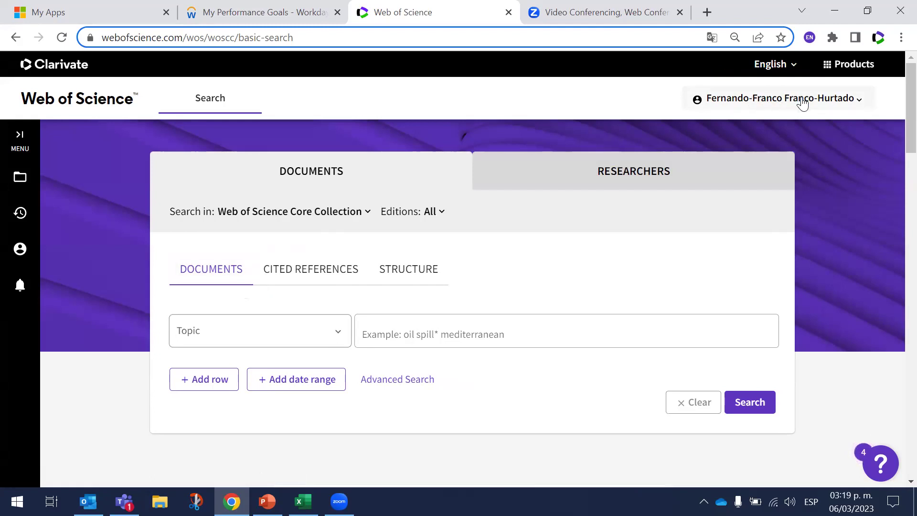
Step: Change the interface language to Spanish and look over the list of related Clarivate products
click(795, 68)
click(744, 213)
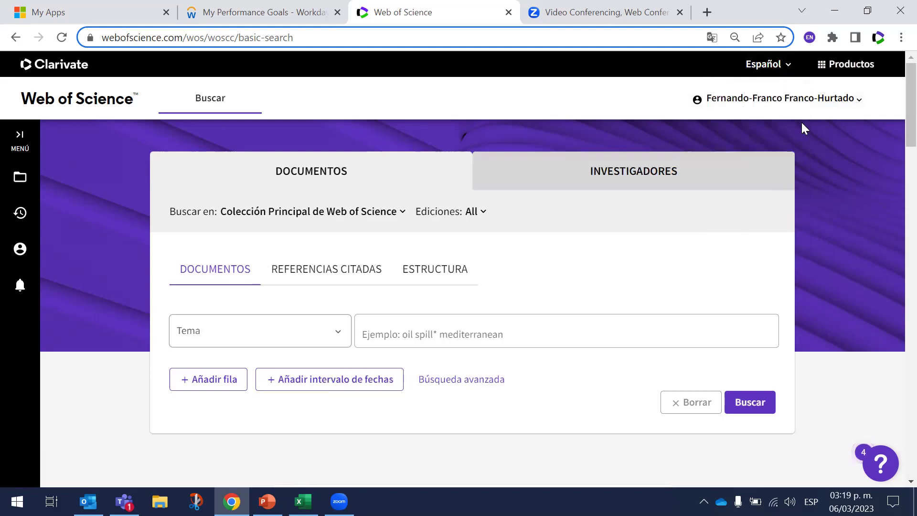
click(833, 64)
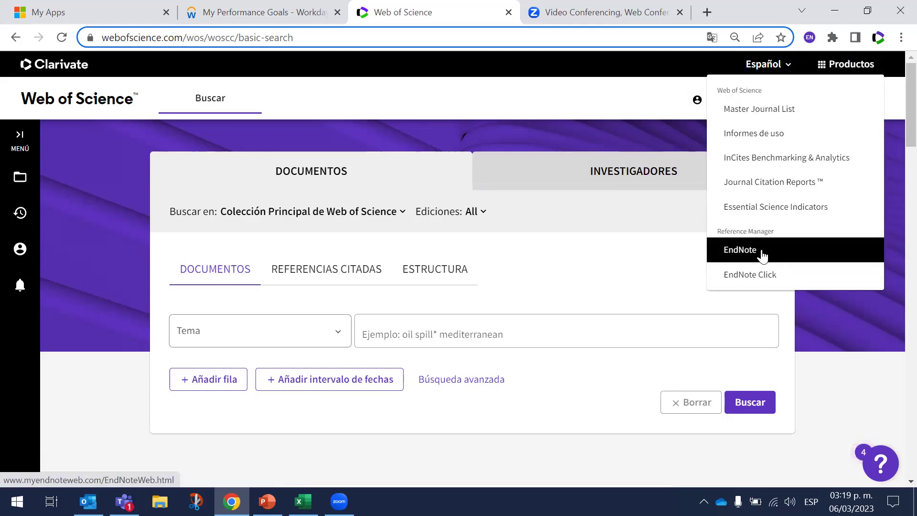
click(655, 250)
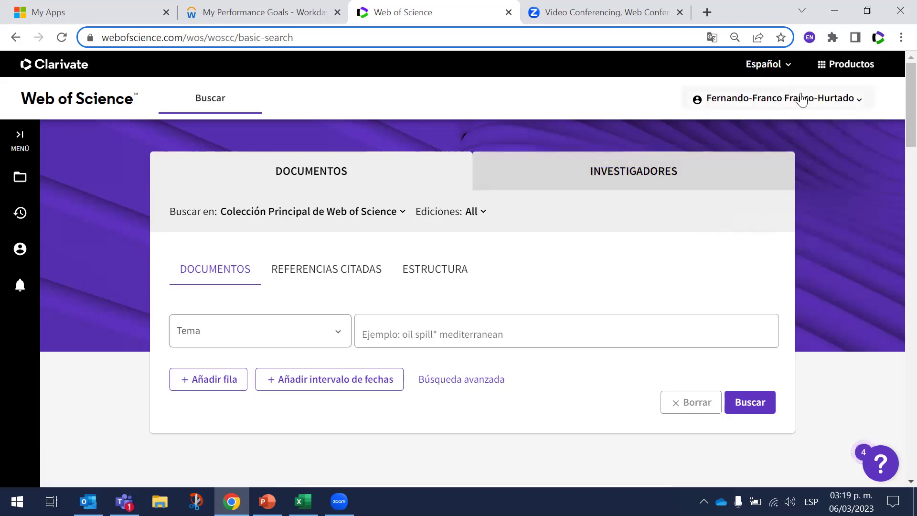
click(824, 65)
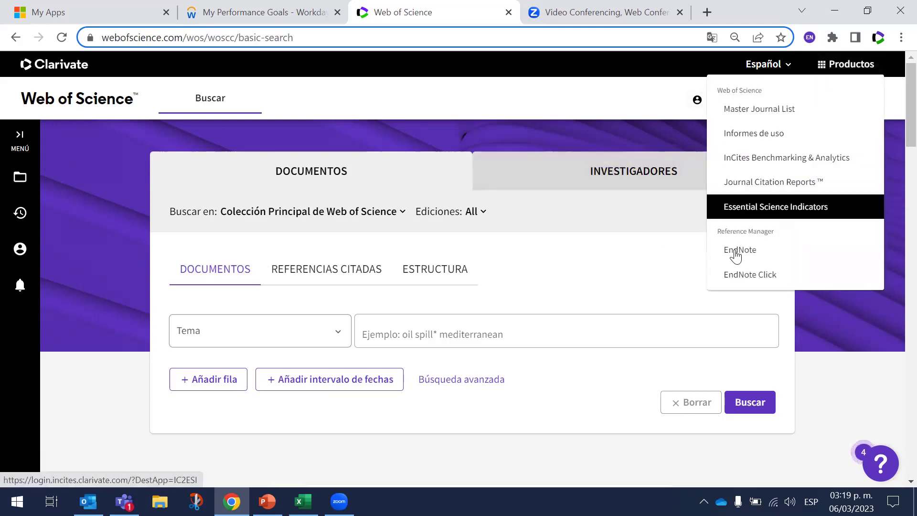
click(626, 282)
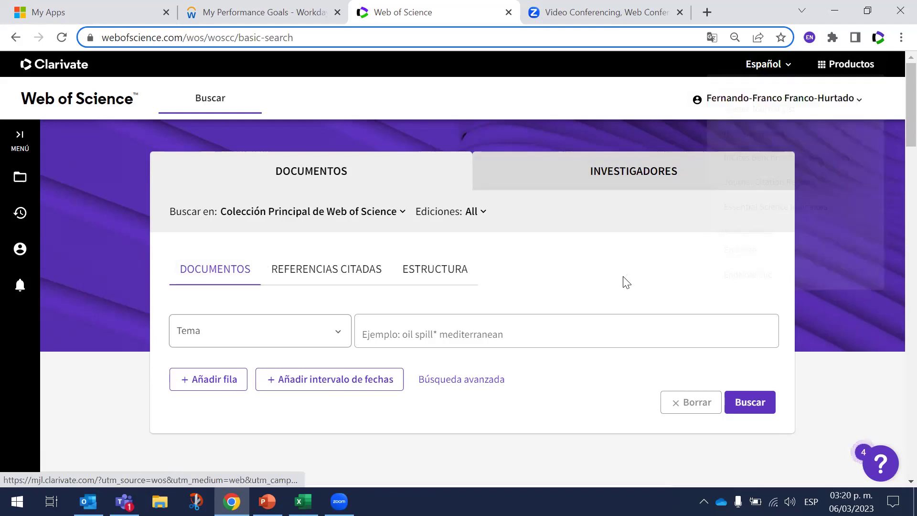
Step: Search the Web of Science Core Collection by topic for "energy" and highlight the collection name and result count
key(ctrl+plus)
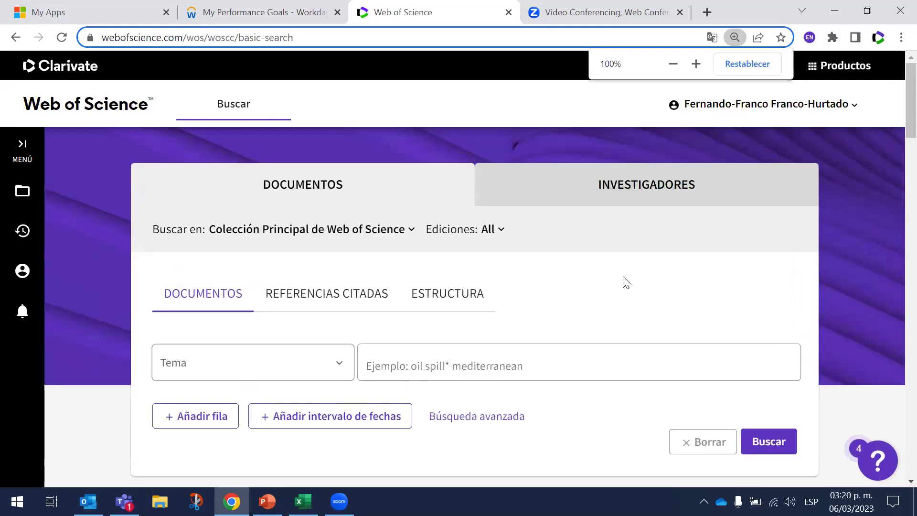
key(ctrl+plus)
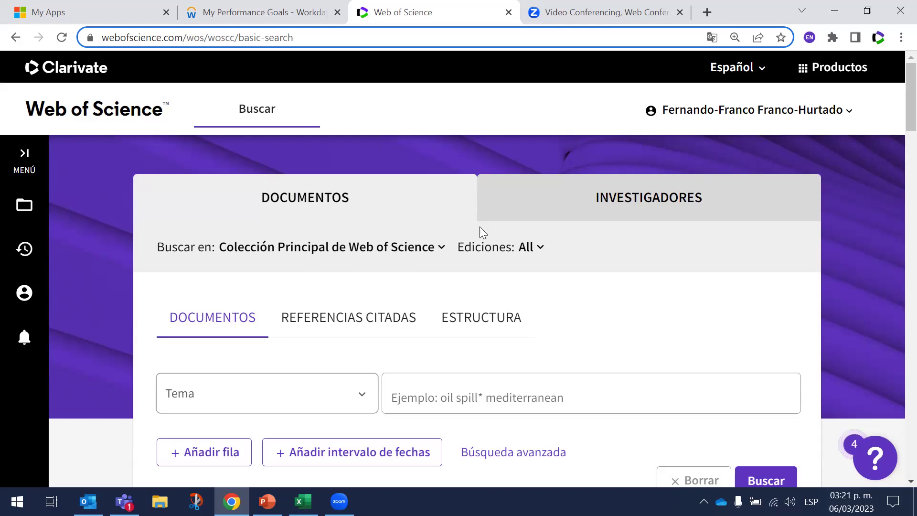
scroll(896, 129, down, 2)
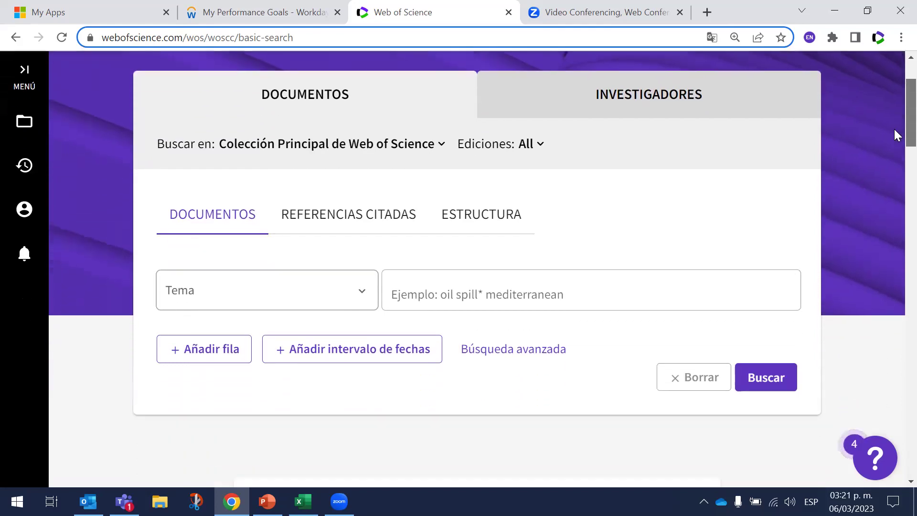
click(542, 277)
text(energy)
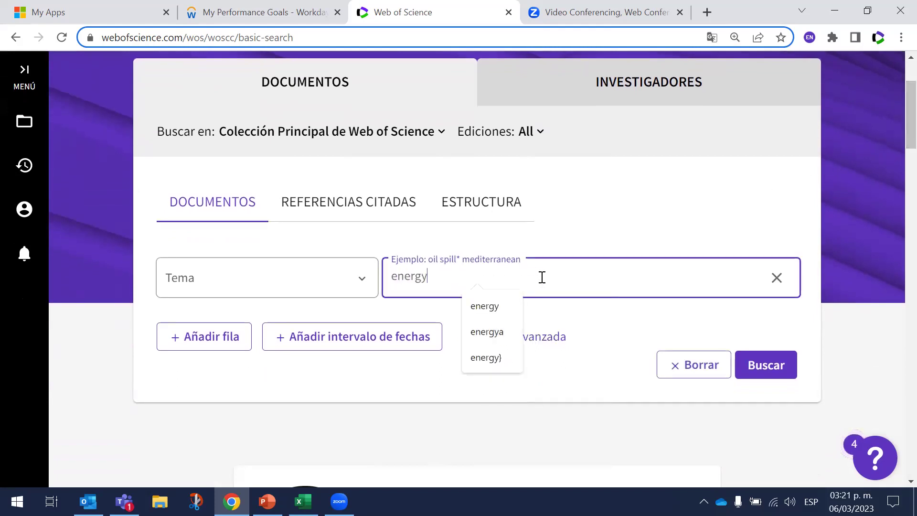
key(Return)
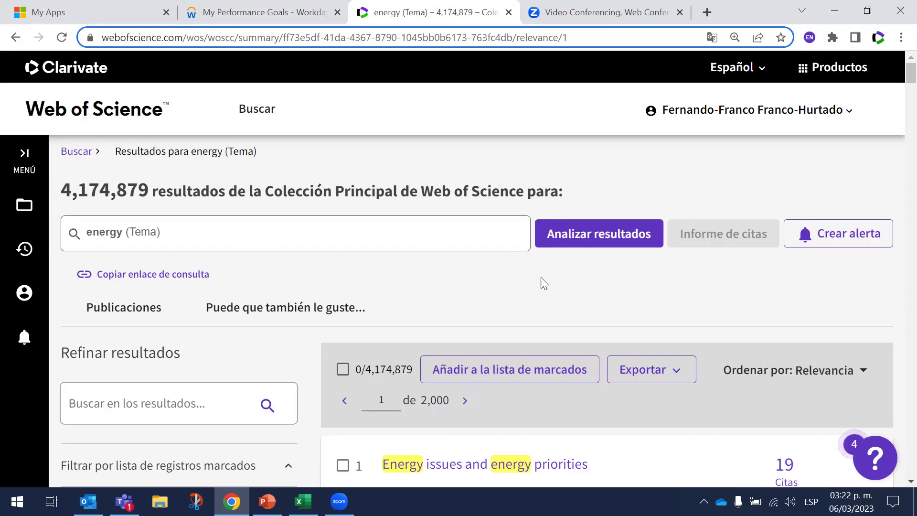
drag(265, 191, 457, 191)
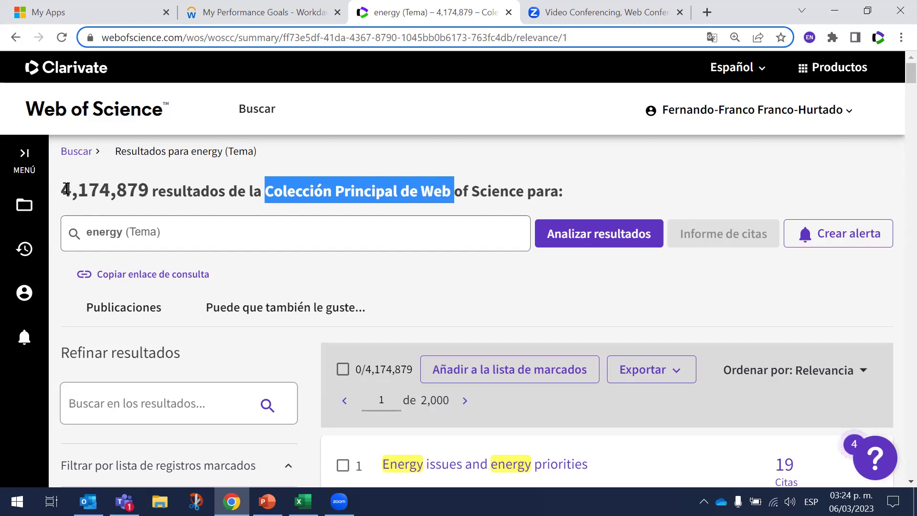
drag(66, 189, 149, 191)
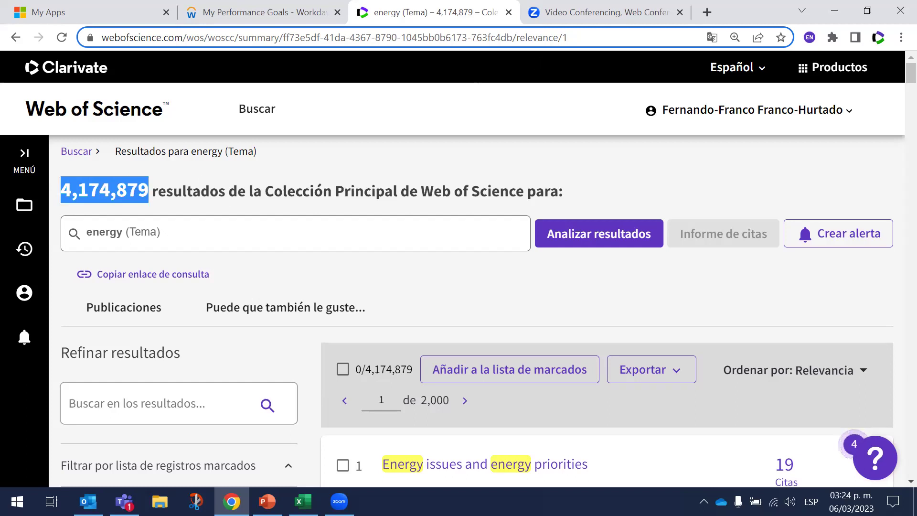
Step: Search Google for "energy" in a new browser tab and highlight the number of results
click(710, 15)
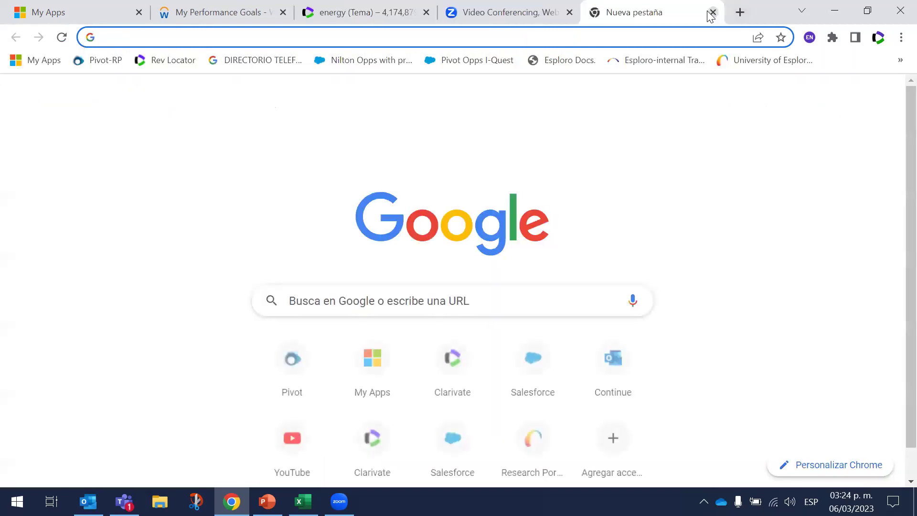
text(go)
key(Return)
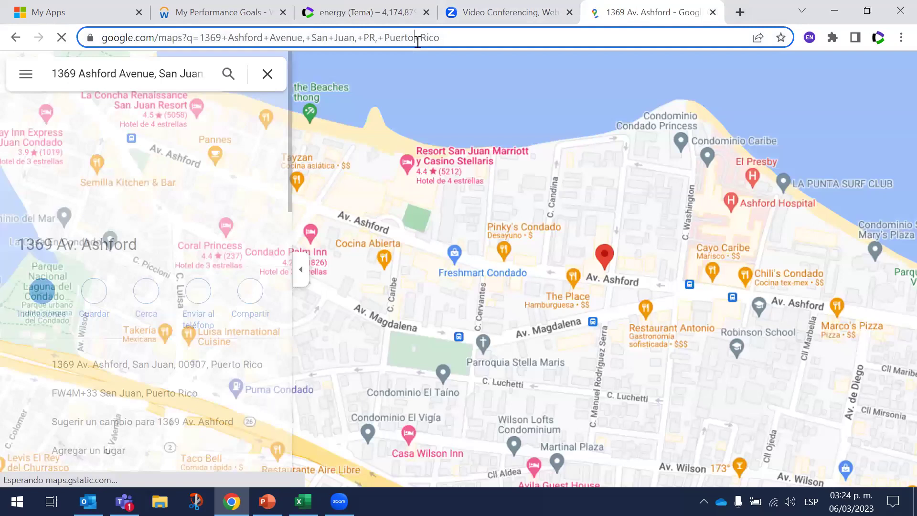
click(417, 41)
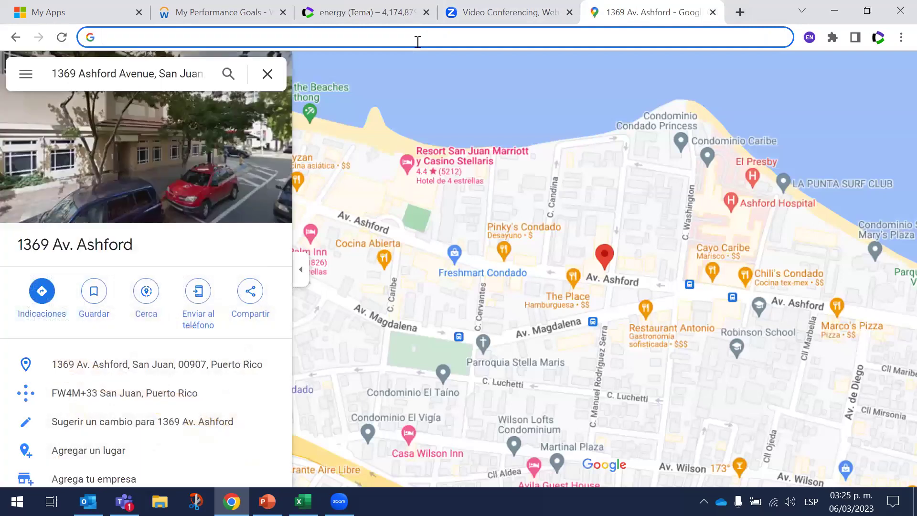
text(energy)
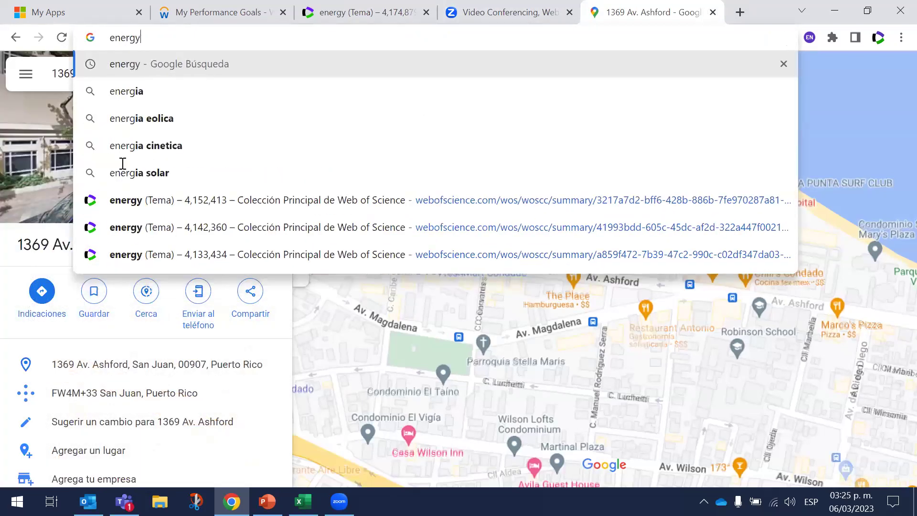
key(Return)
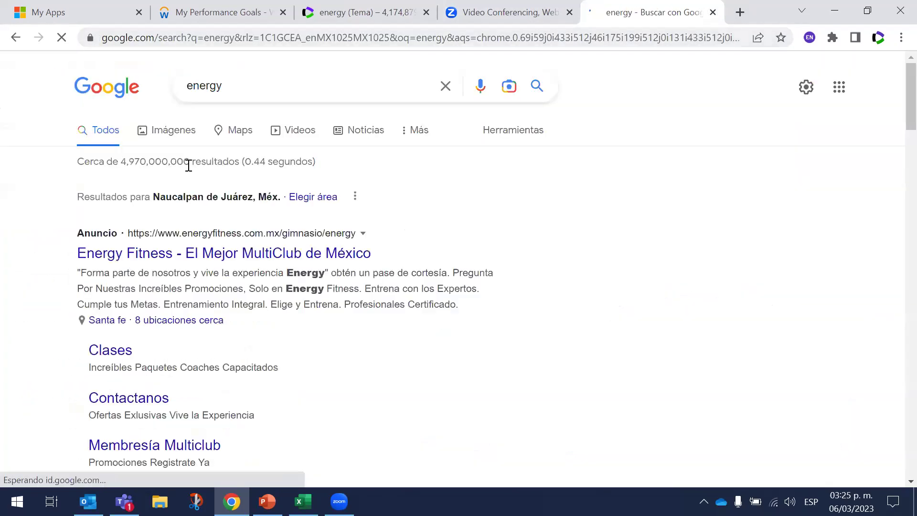
drag(121, 162, 190, 163)
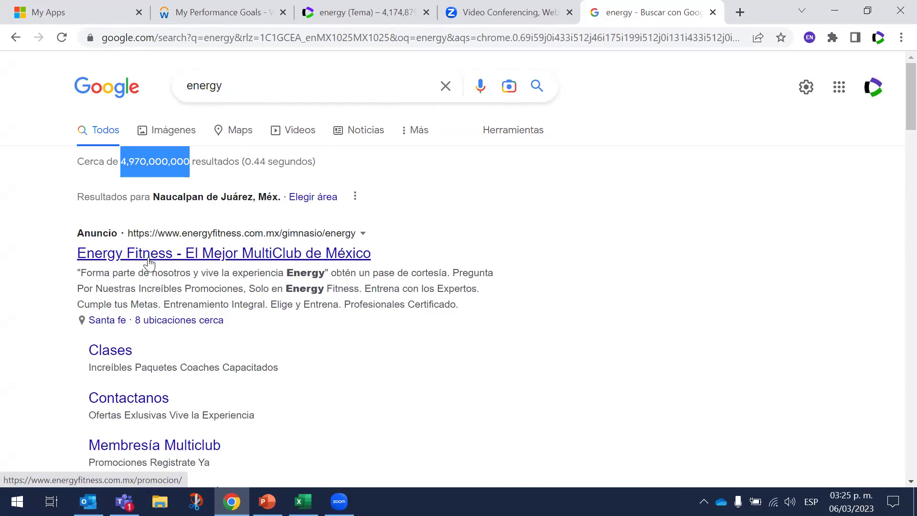
Step: Move the Web of Science results beside the Google search tab and examine their result count, quick filters and records
drag(395, 15, 585, 10)
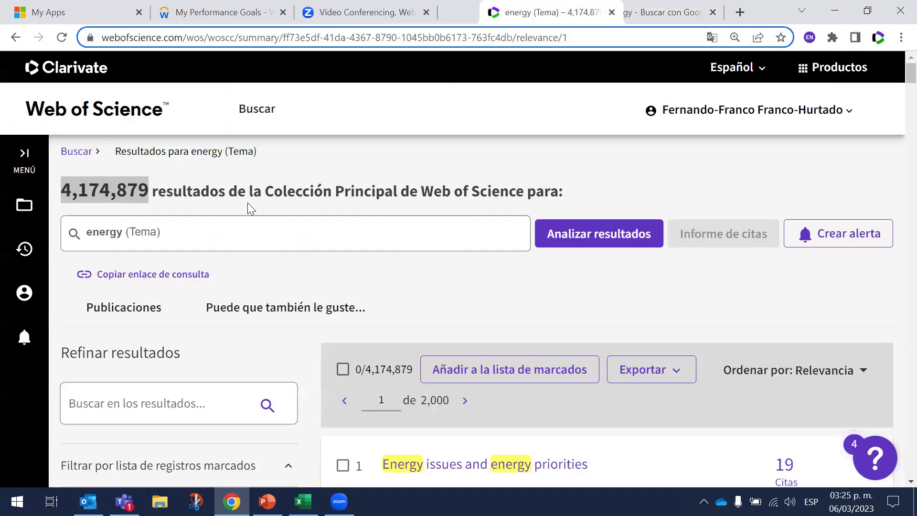
click(103, 210)
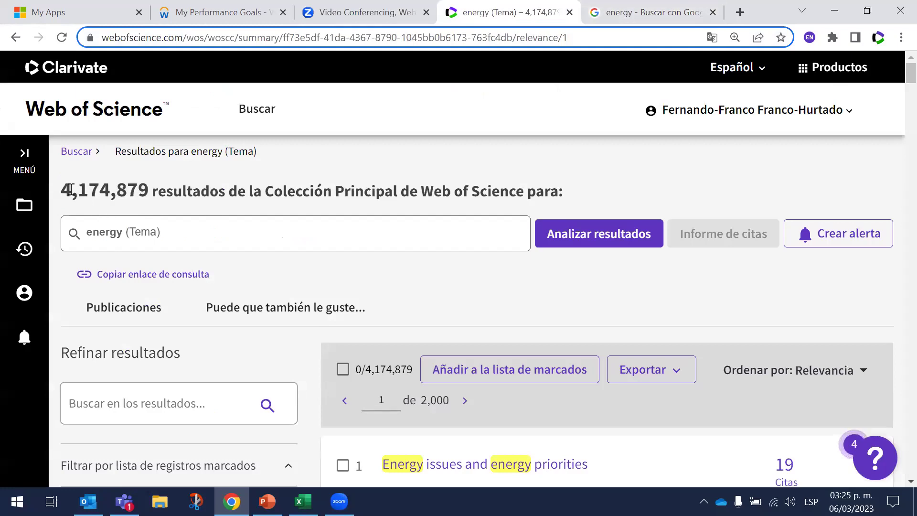
double_click(147, 190)
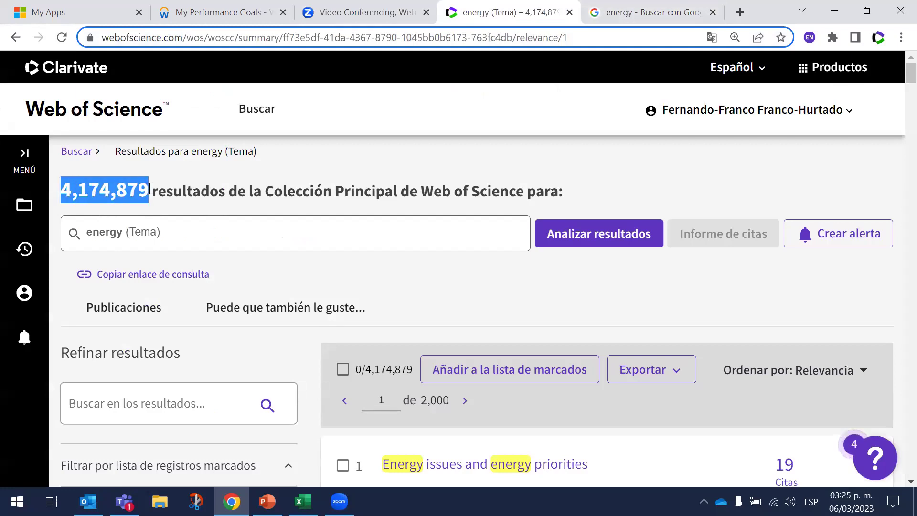
click(143, 190)
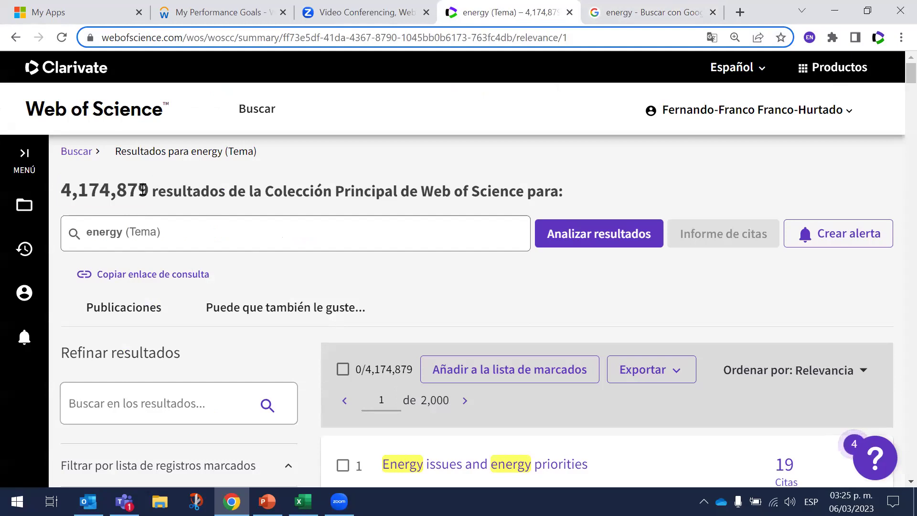
triple_click(143, 190)
click(142, 190)
scroll(895, 77, down, 2)
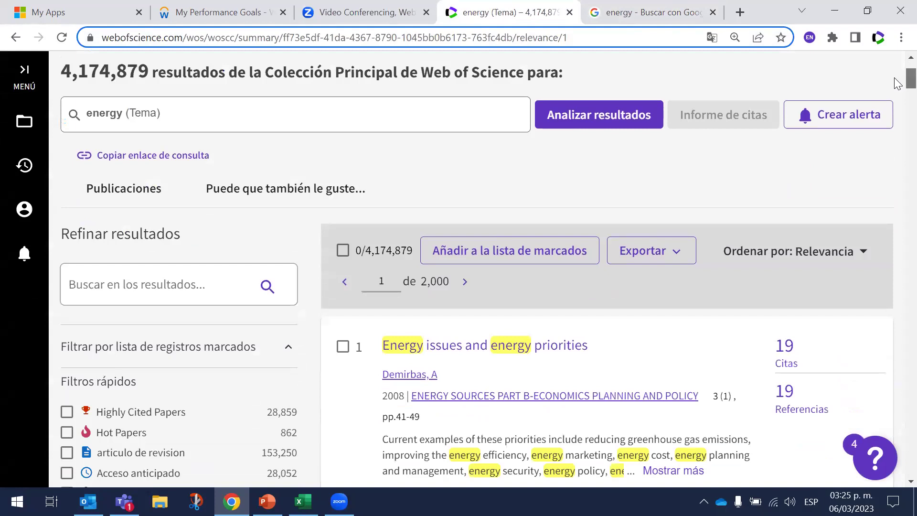
scroll(897, 84, down, 3)
scroll(897, 62, up, 6)
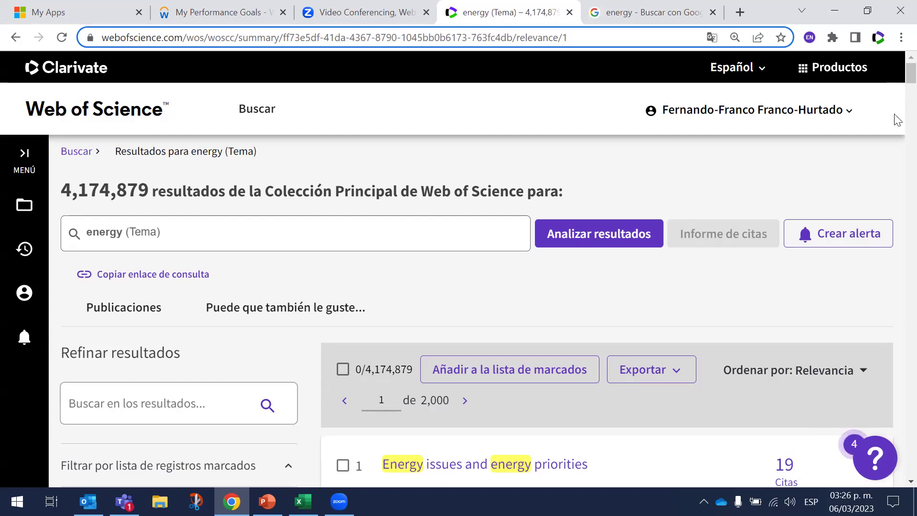
Step: Sort the "energy" results by date with the most recent first and highlight the first record's publication date
click(831, 371)
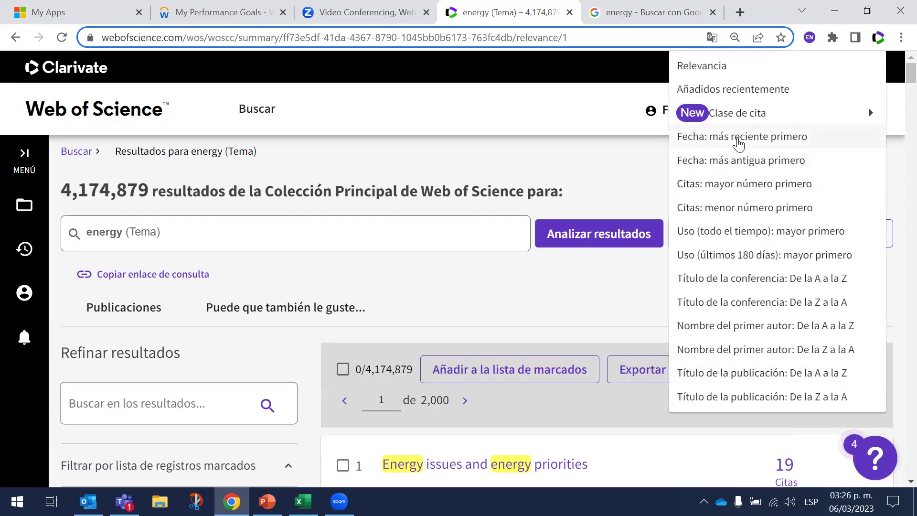
click(634, 165)
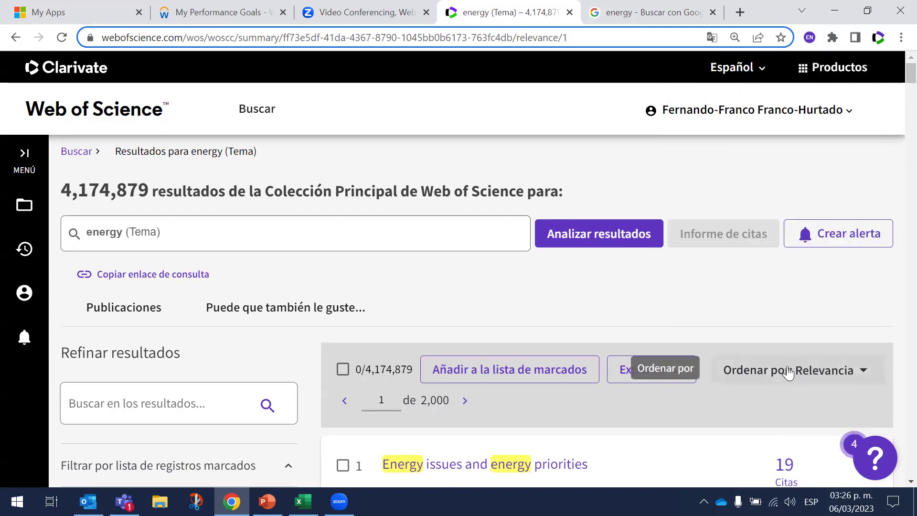
click(815, 370)
scroll(898, 91, down, 1)
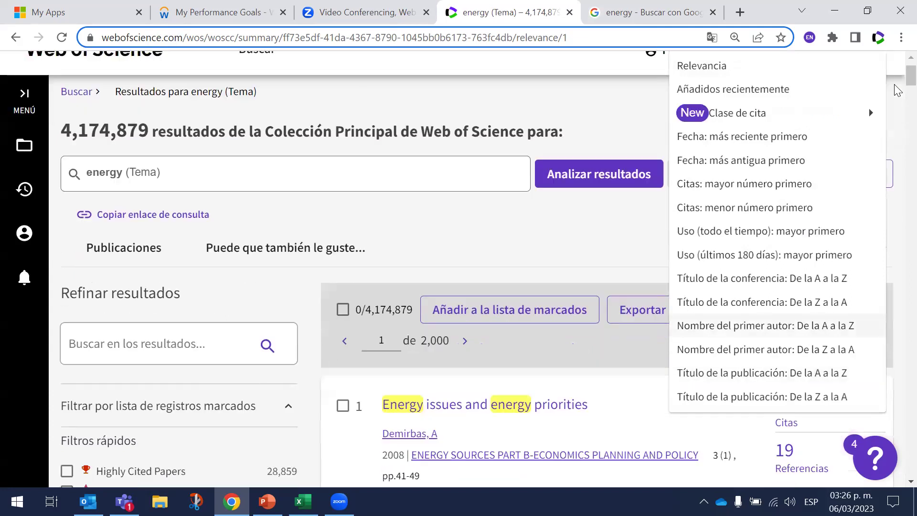
scroll(898, 91, down, 1)
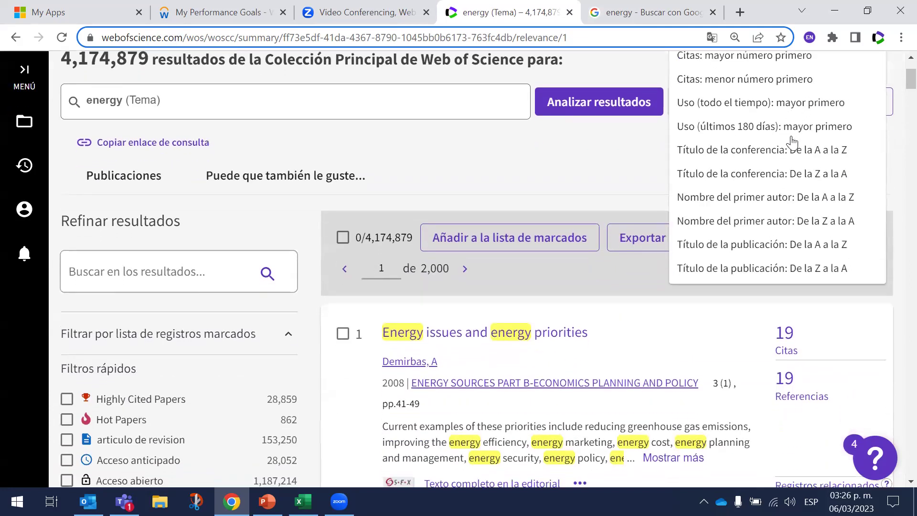
scroll(792, 142, down, 1)
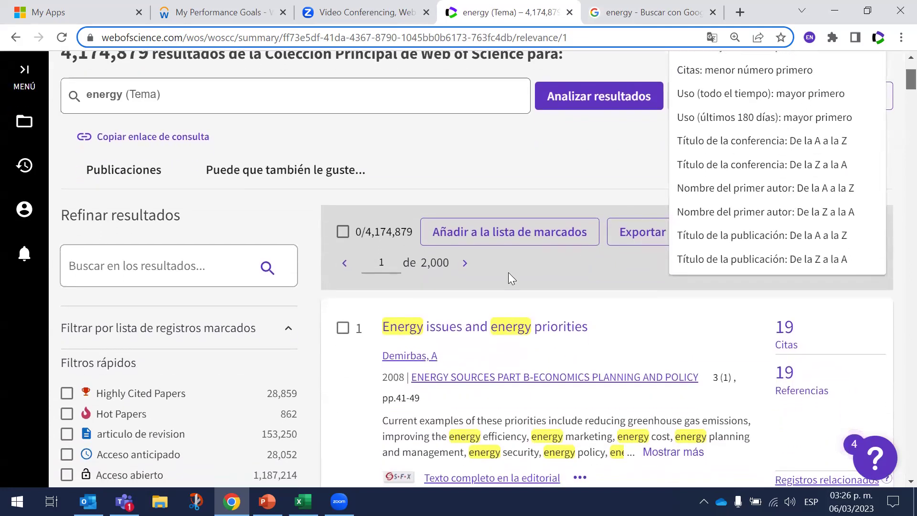
scroll(508, 275, up, 2)
scroll(508, 278, up, 1)
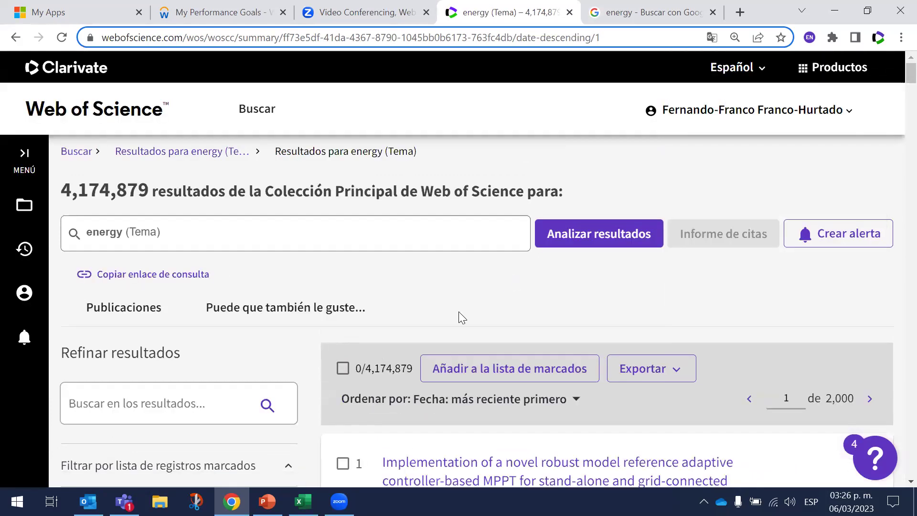
scroll(385, 340, down, 4)
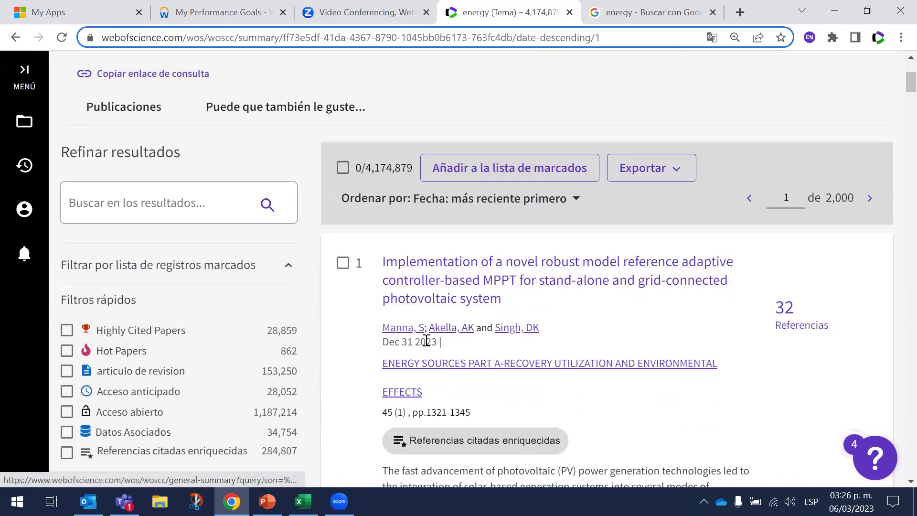
triple_click(437, 341)
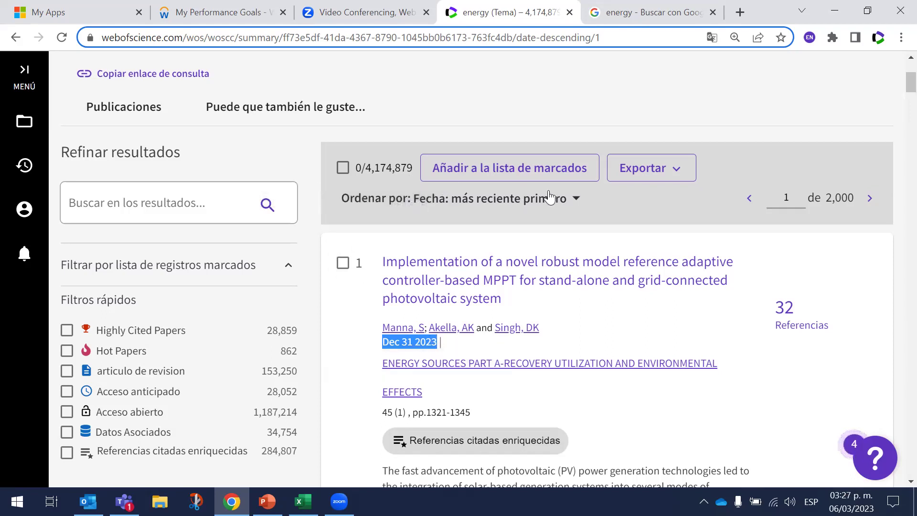
Step: Sort the "energy" results by highest number of citations first and highlight the top record's citation count
click(583, 197)
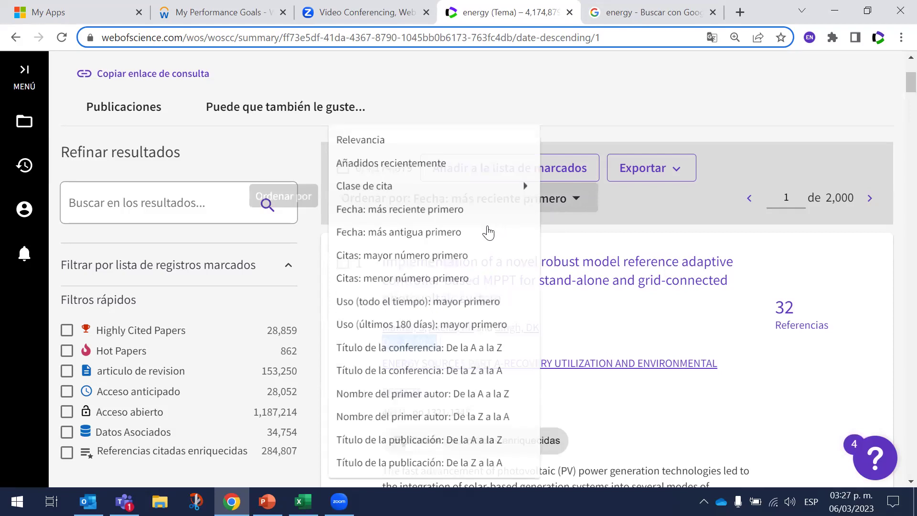
click(457, 260)
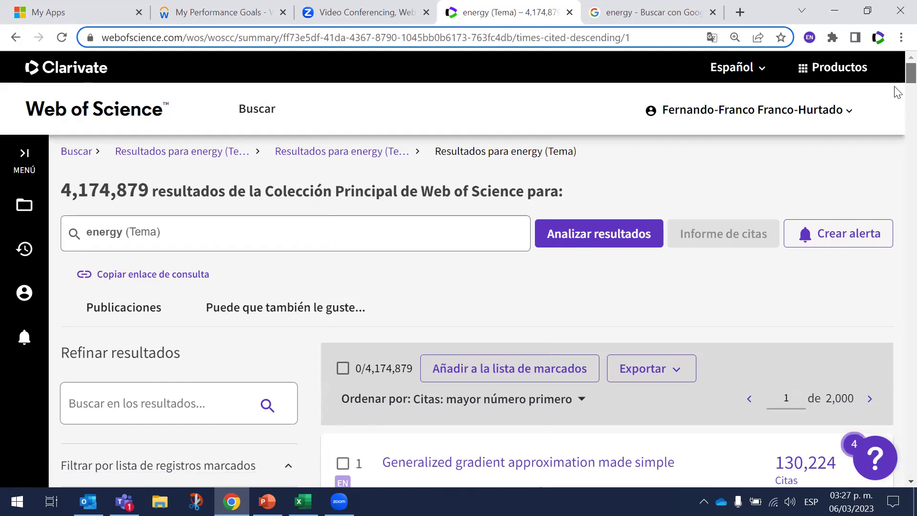
scroll(898, 103, down, 3)
scroll(664, 141, down, 2)
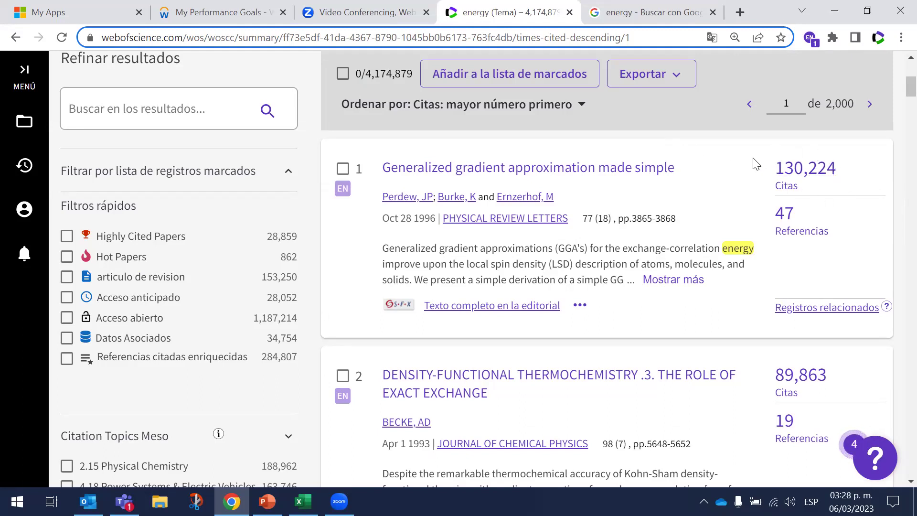
drag(782, 163, 791, 180)
click(719, 172)
Step: Return to the document search page, look through the available databases and choose SciELO Citation Index
scroll(268, 199, up, 5)
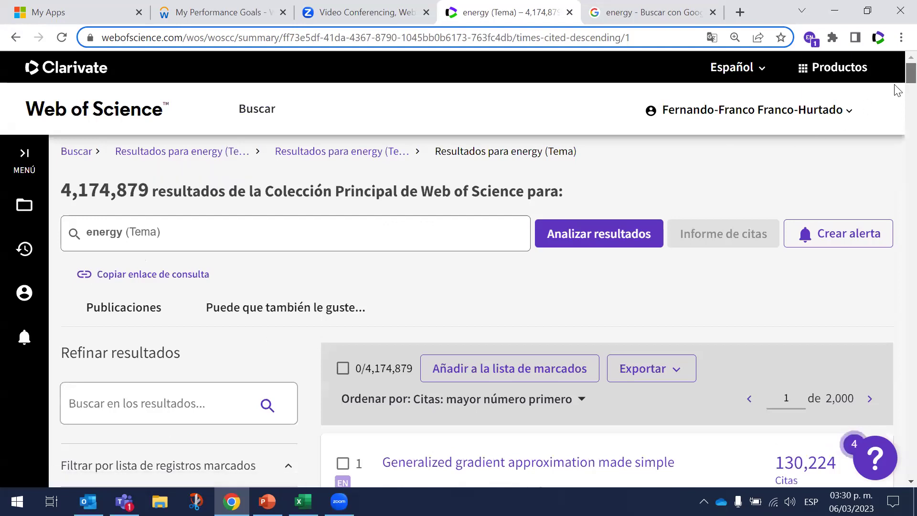
scroll(897, 90, down, 1)
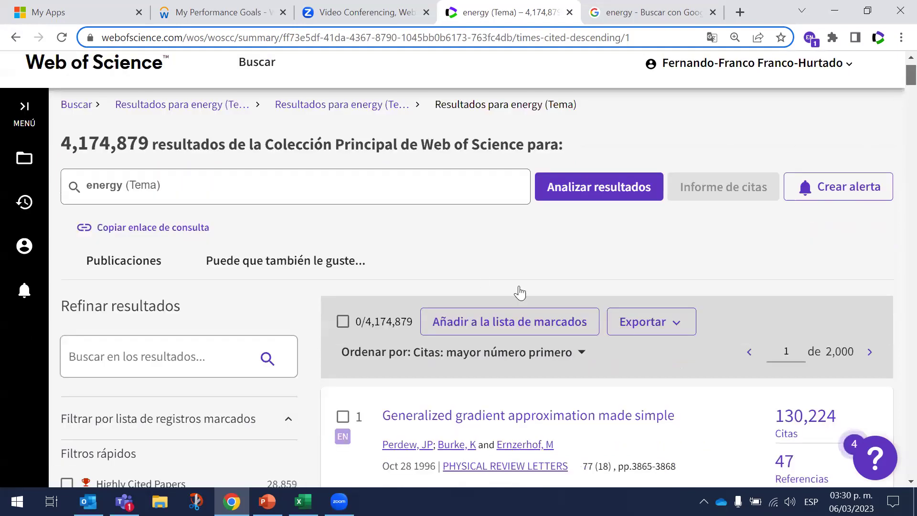
scroll(484, 282, down, 3)
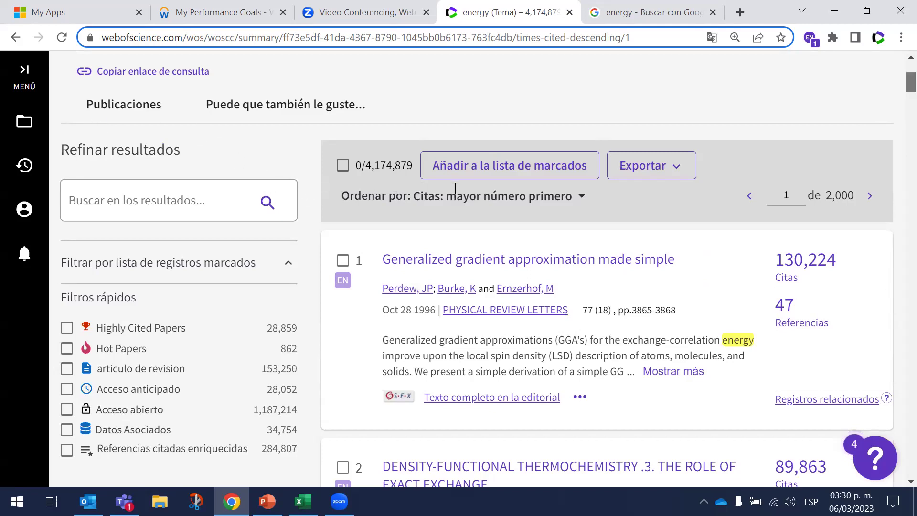
scroll(70, 115, up, 4)
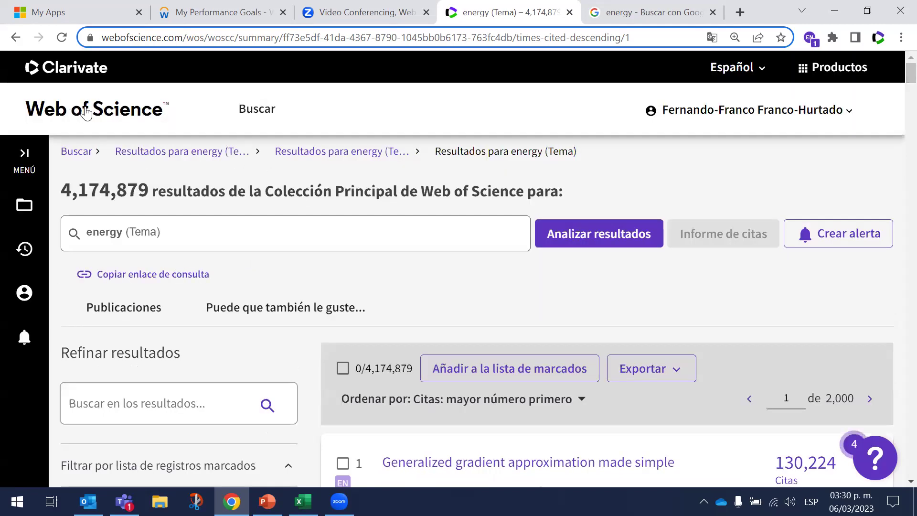
click(429, 246)
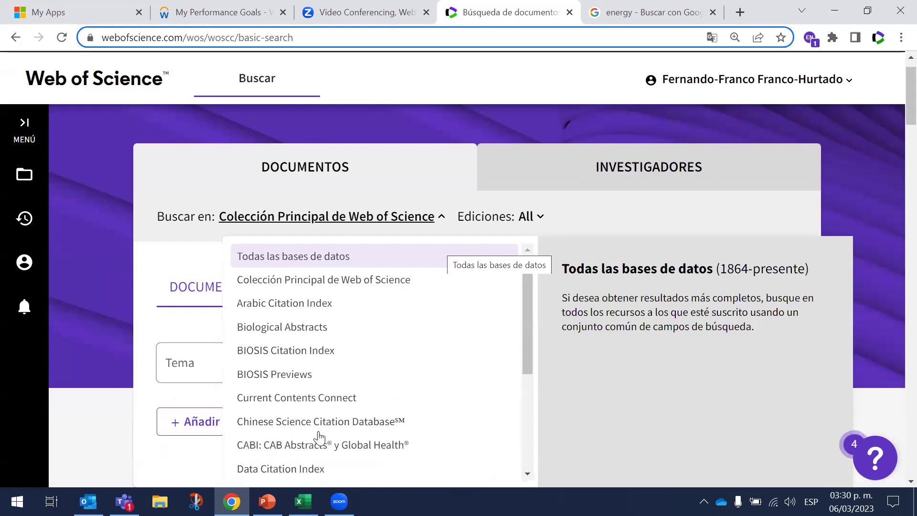
scroll(319, 437, down, 4)
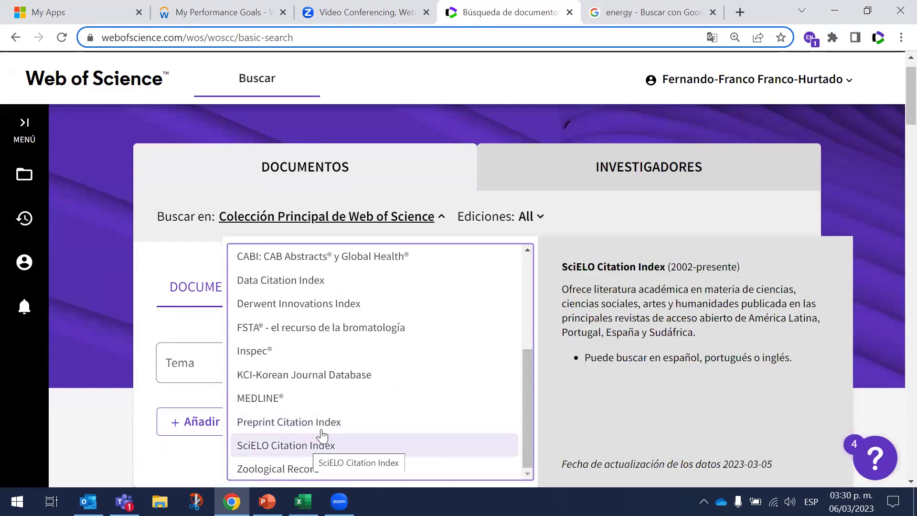
key(Up)
key(Up)
key(Up)
key(Up)
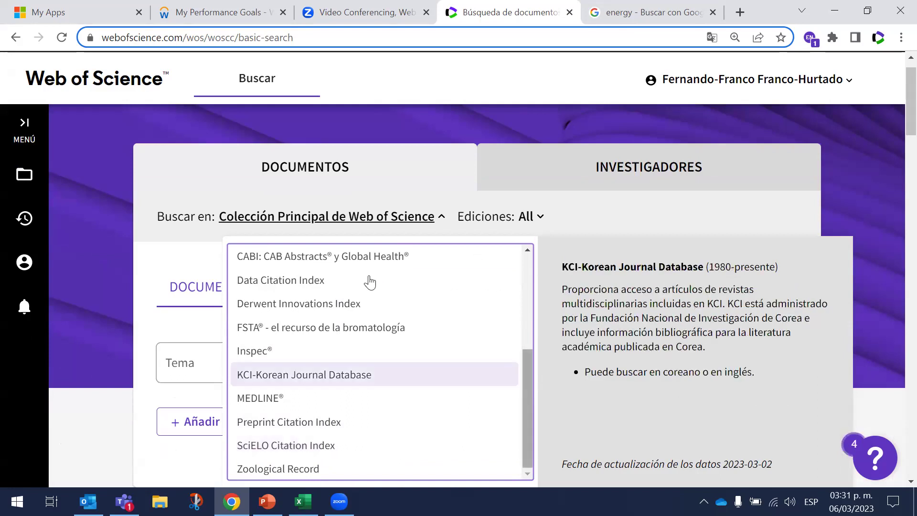
scroll(369, 283, up, 5)
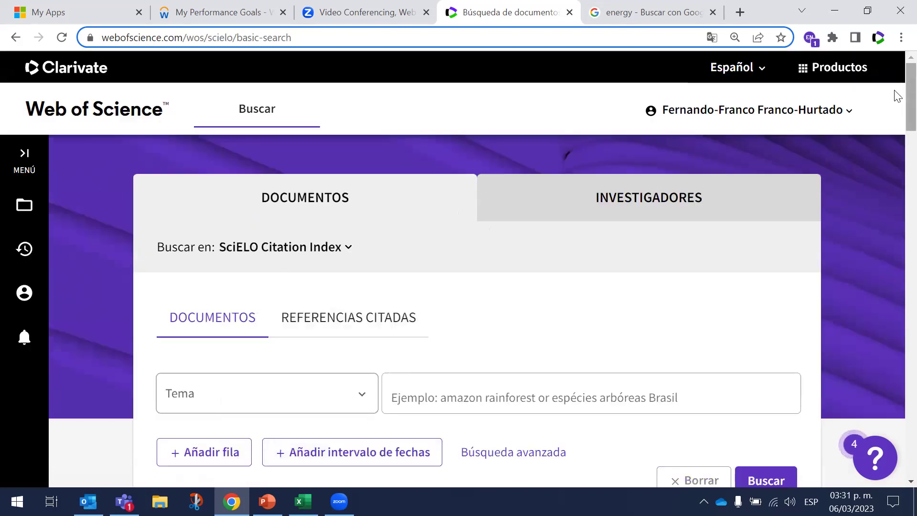
Step: Search SciELO Citation Index by topic for "energia" and highlight the result count
scroll(895, 96, down, 3)
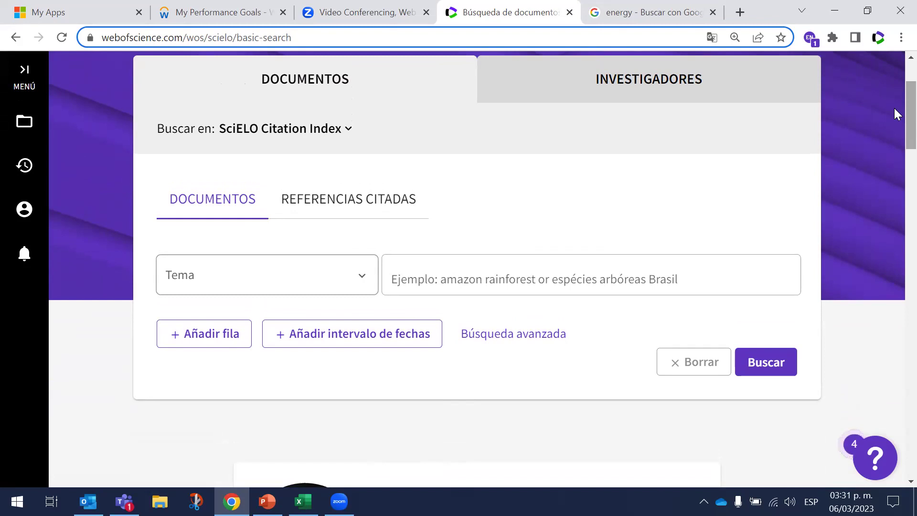
click(598, 270)
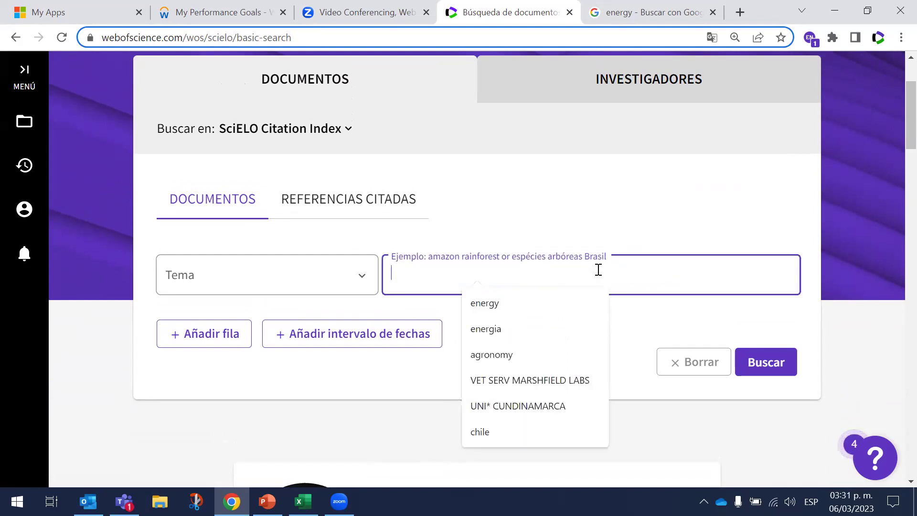
click(490, 329)
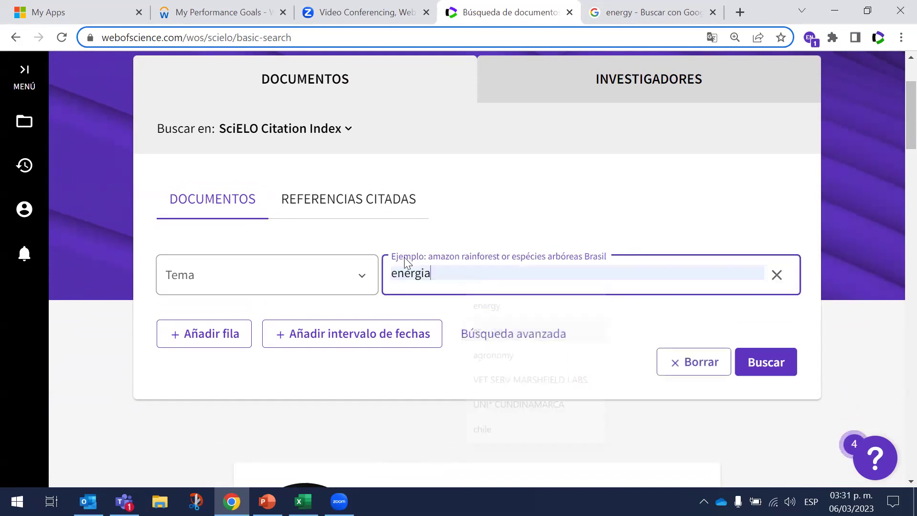
click(777, 362)
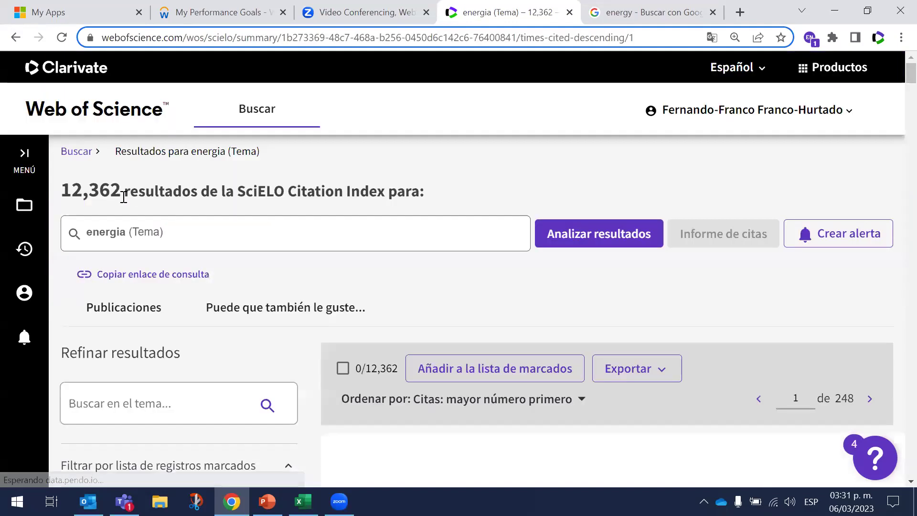
drag(59, 188, 121, 187)
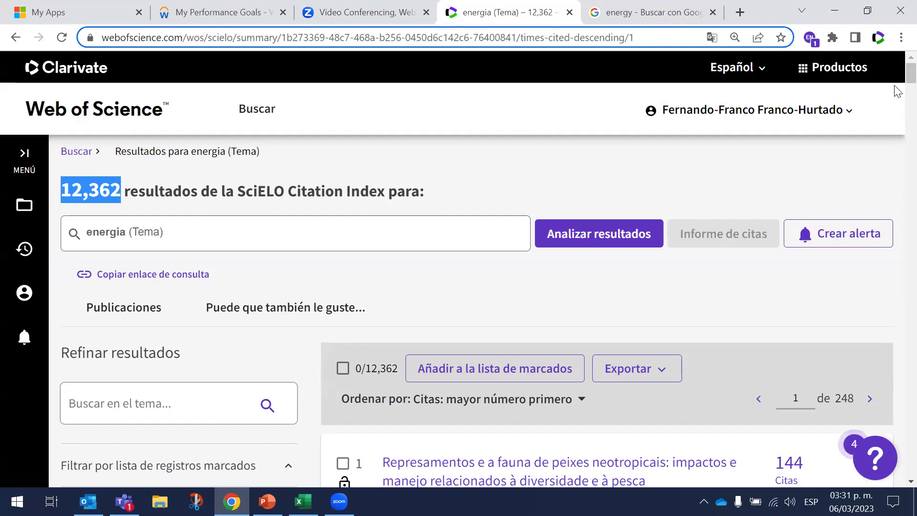
Step: Examine the SciELO results' records, quick filters and publication years, and highlight the word SciELO in the results heading
scroll(573, 95, down, 8)
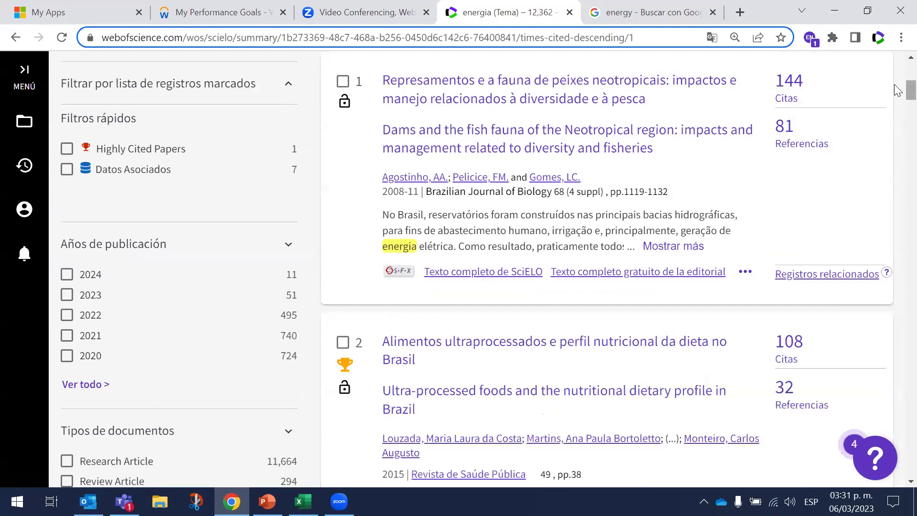
scroll(897, 84, up, 2)
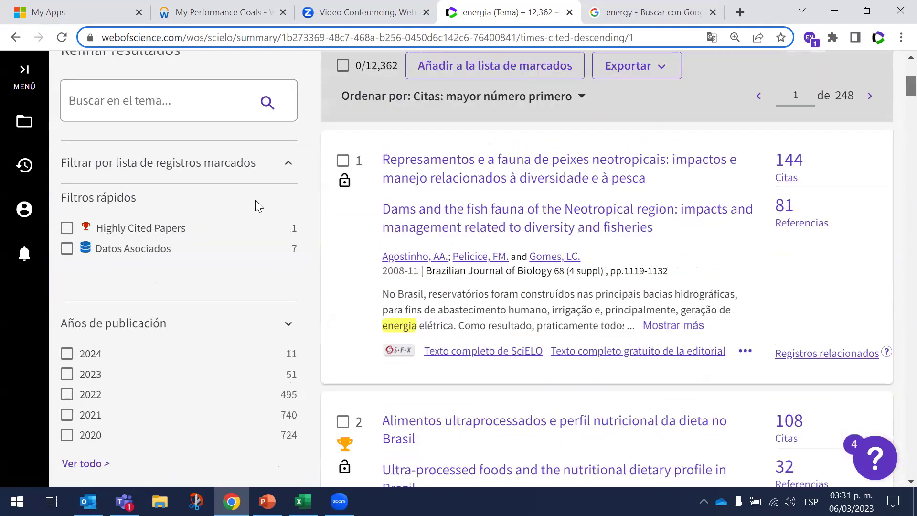
scroll(287, 188, up, 2)
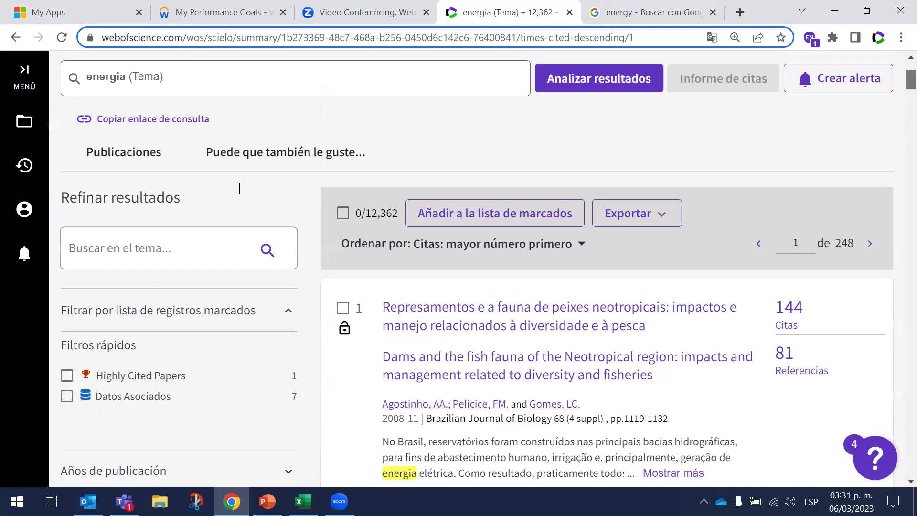
scroll(240, 188, up, 1)
scroll(239, 189, down, 3)
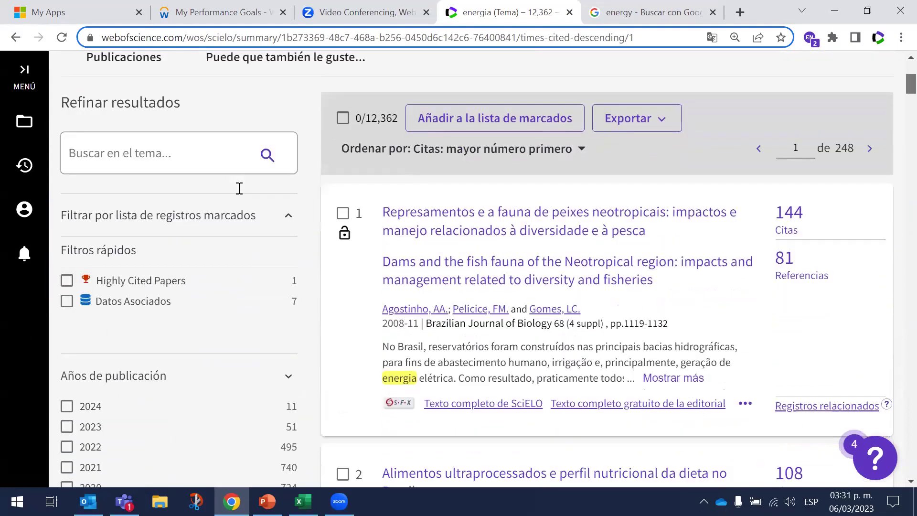
scroll(240, 188, up, 4)
scroll(240, 188, up, 1)
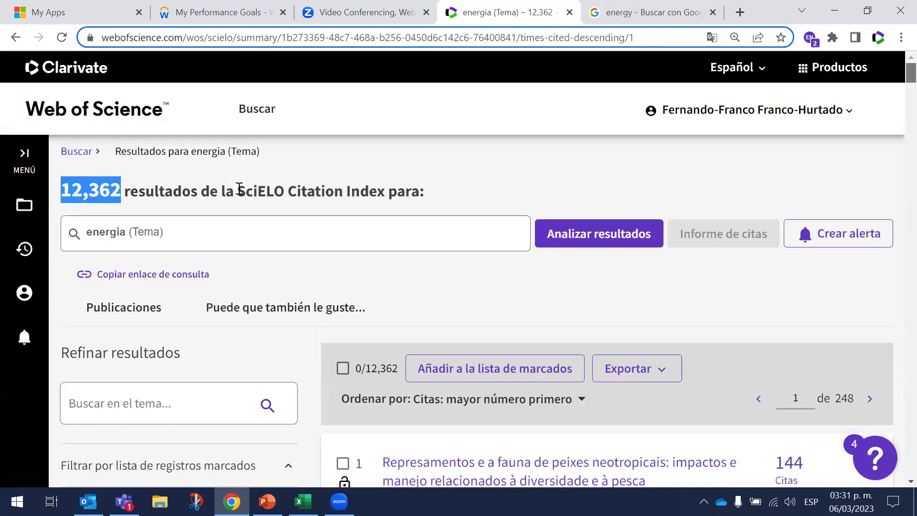
double_click(239, 189)
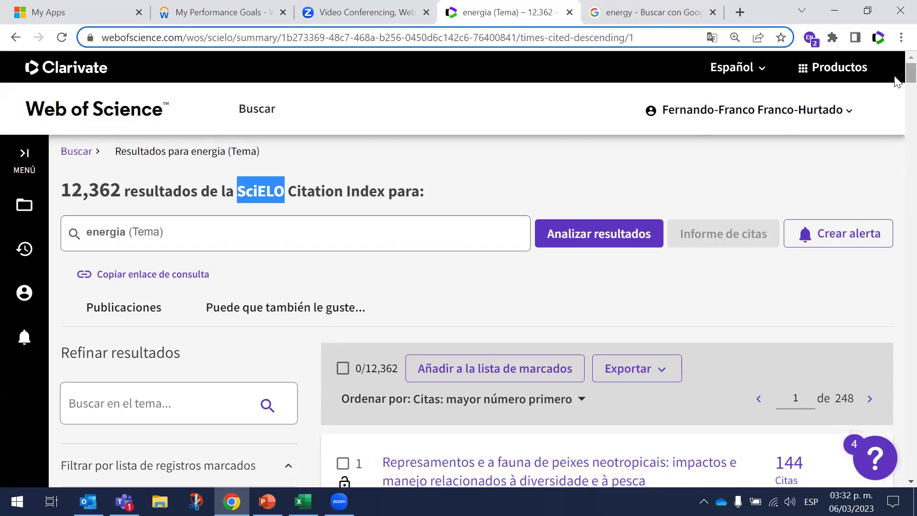
Step: Sort the SciELO results by date with the most recent first and examine the first record's publication year
scroll(645, 174, down, 2)
scroll(489, 218, down, 2)
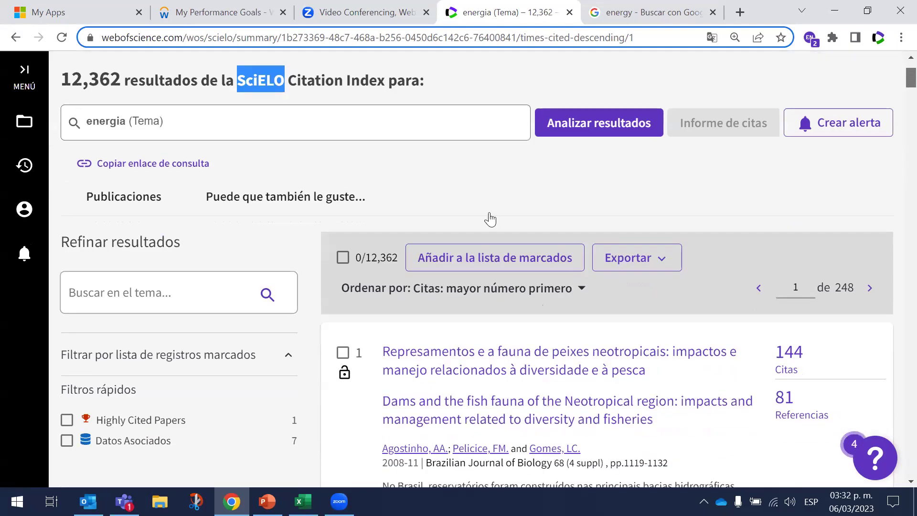
click(521, 193)
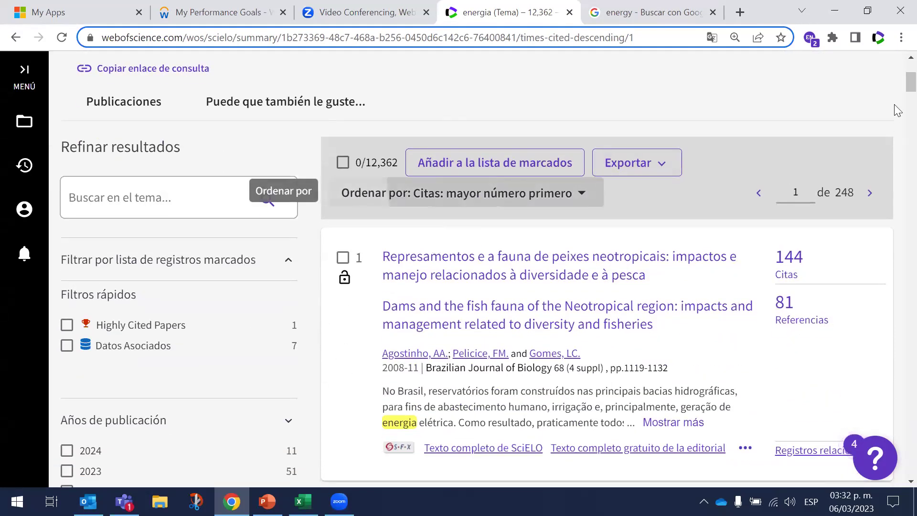
key(Up)
key(Up)
key(Return)
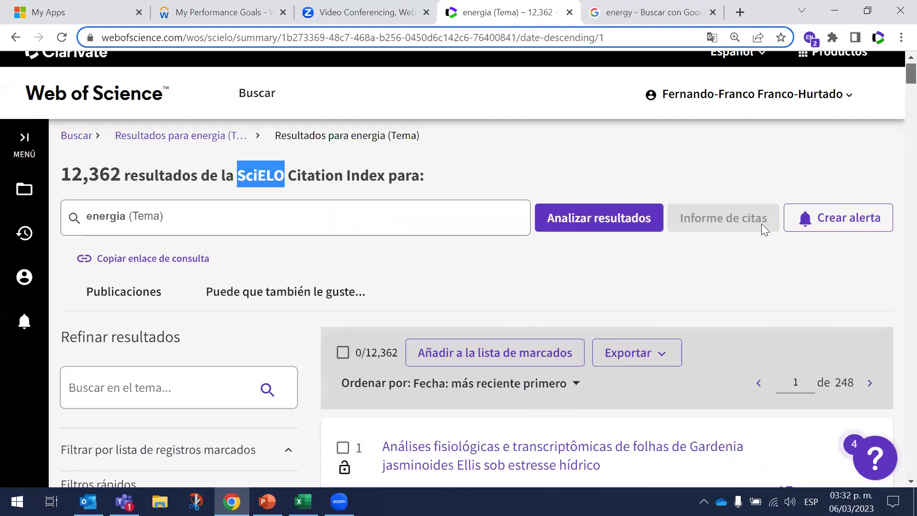
scroll(669, 255, down, 5)
scroll(430, 287, down, 1)
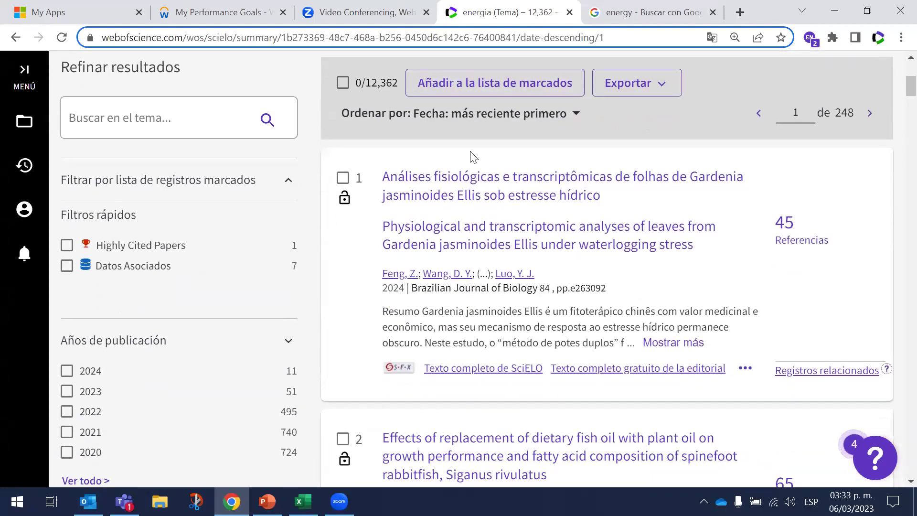
Step: Sort the SciELO results by citations with the highest number first and highlight the first record's citation count
click(506, 114)
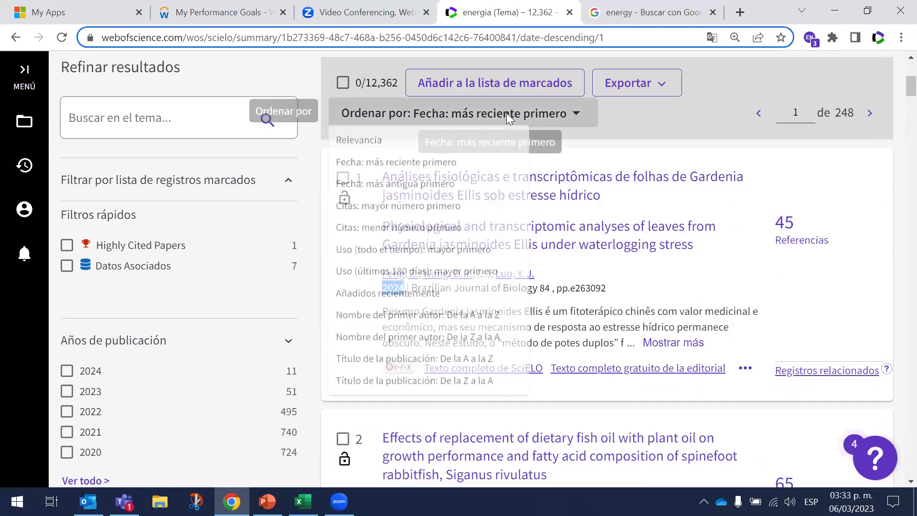
click(449, 219)
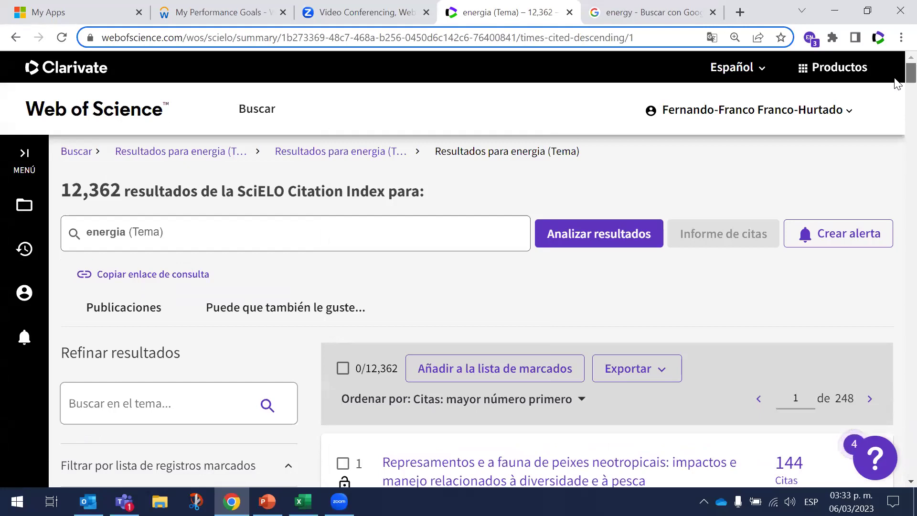
scroll(897, 82, down, 2)
scroll(897, 82, down, 1)
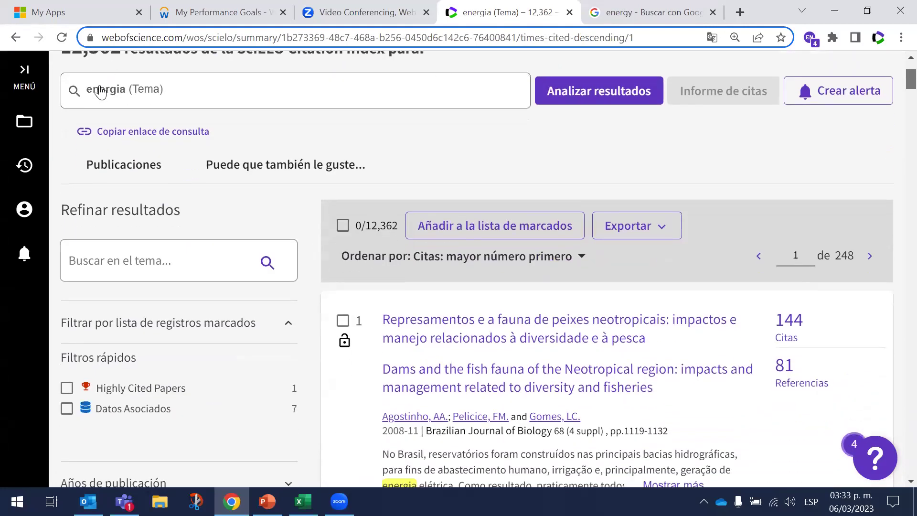
drag(809, 324, 772, 327)
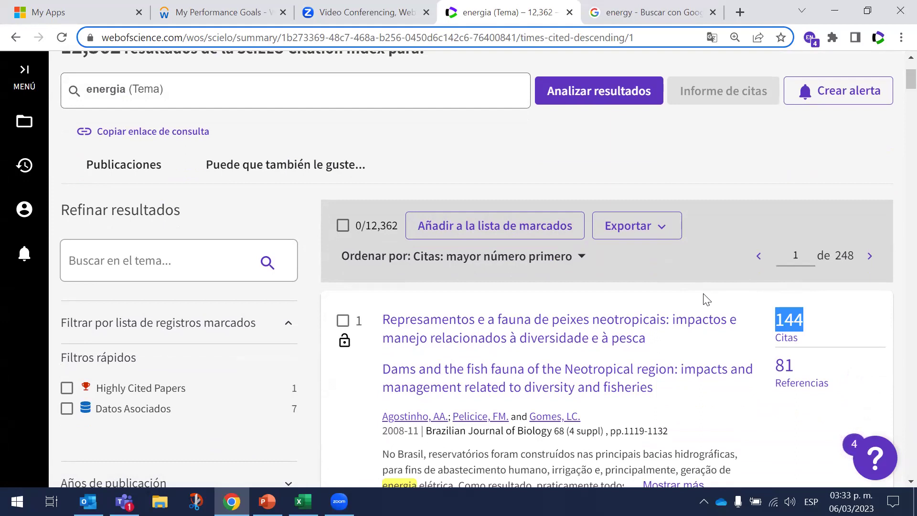
Step: Return to the document search page and search the Web of Science Core Collection by topic for "energy"
scroll(897, 79, up, 3)
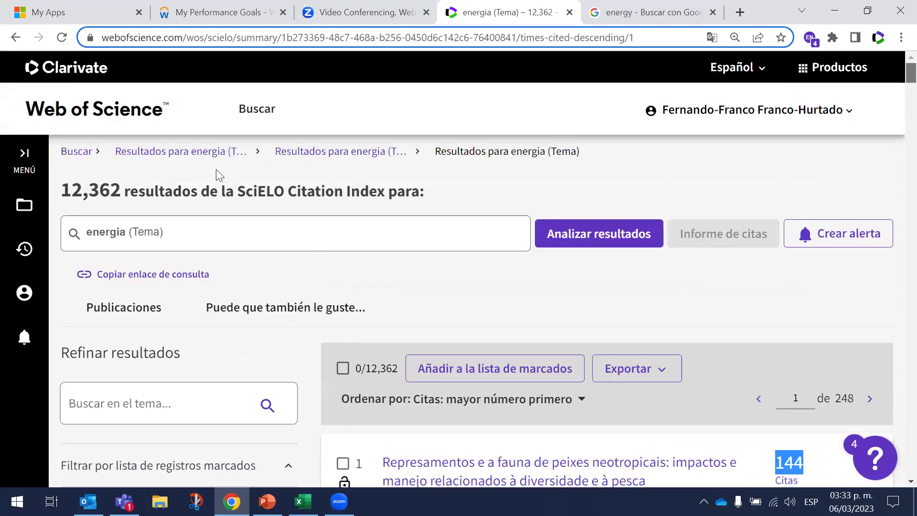
click(77, 113)
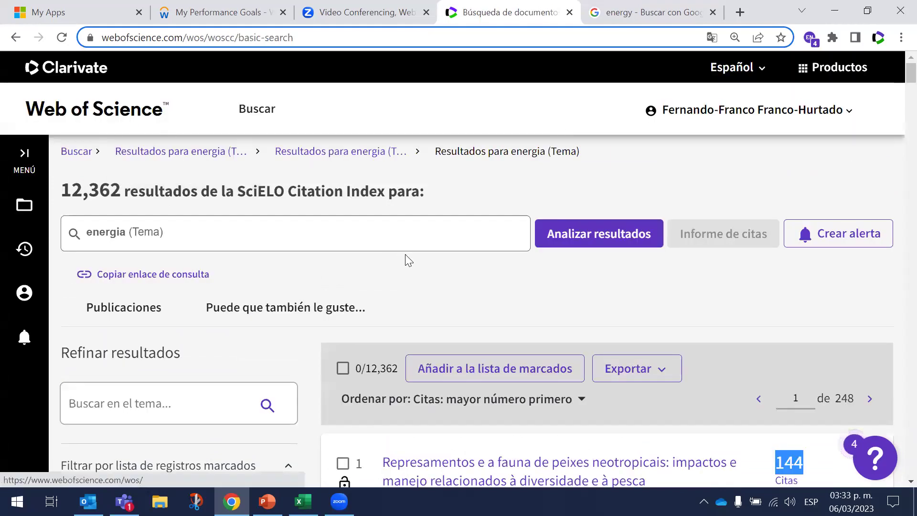
scroll(895, 118, down, 3)
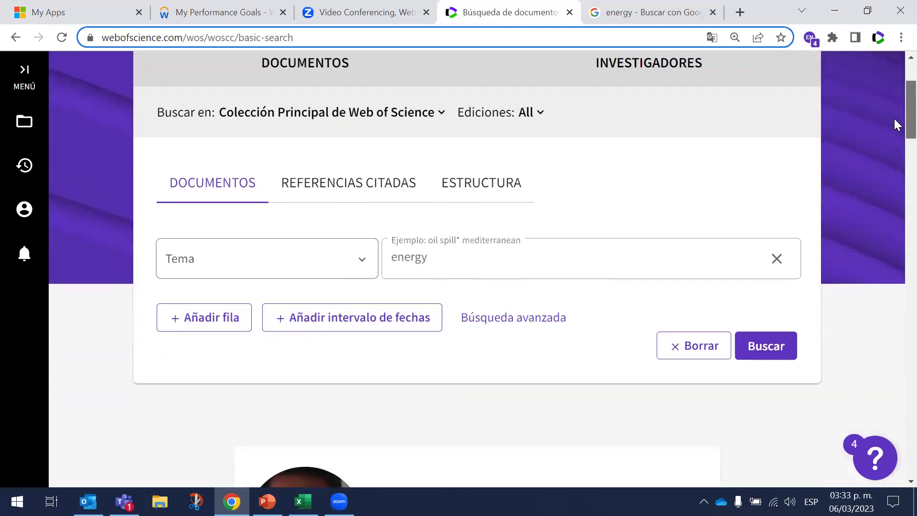
click(766, 306)
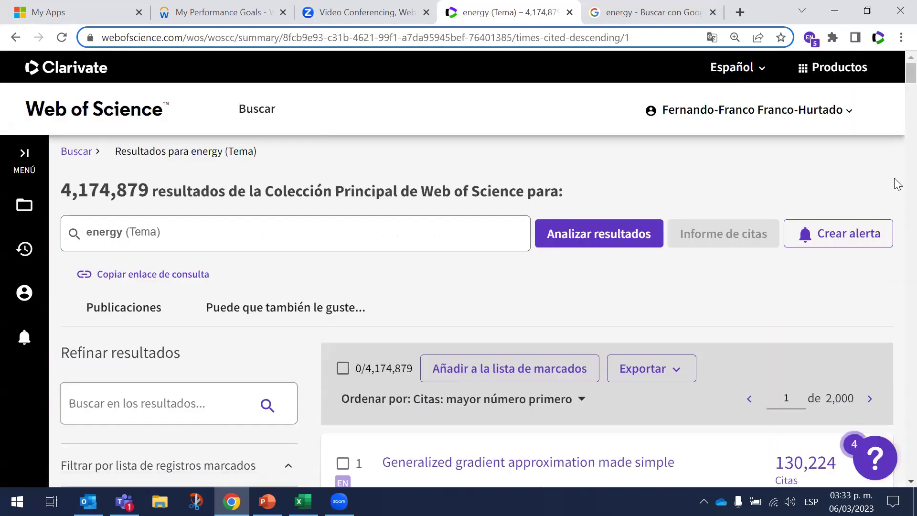
Step: Examine the first energy result and its citation count, and highlight the Core Collection name in the results heading
scroll(897, 89, down, 2)
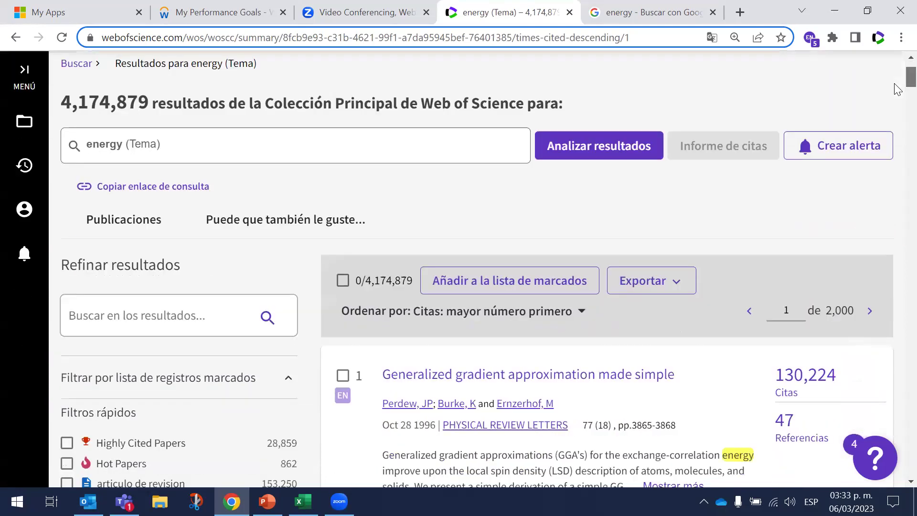
scroll(898, 89, down, 1)
scroll(833, 288, down, 1)
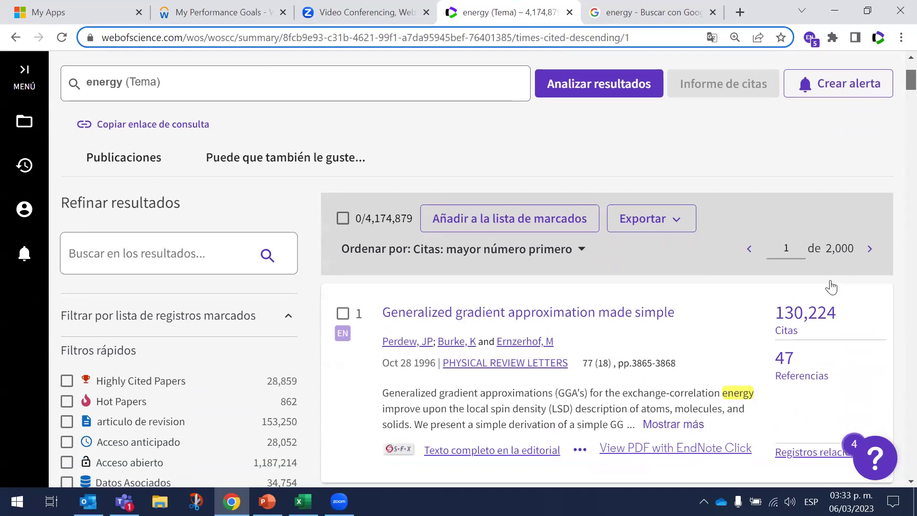
scroll(833, 287, down, 1)
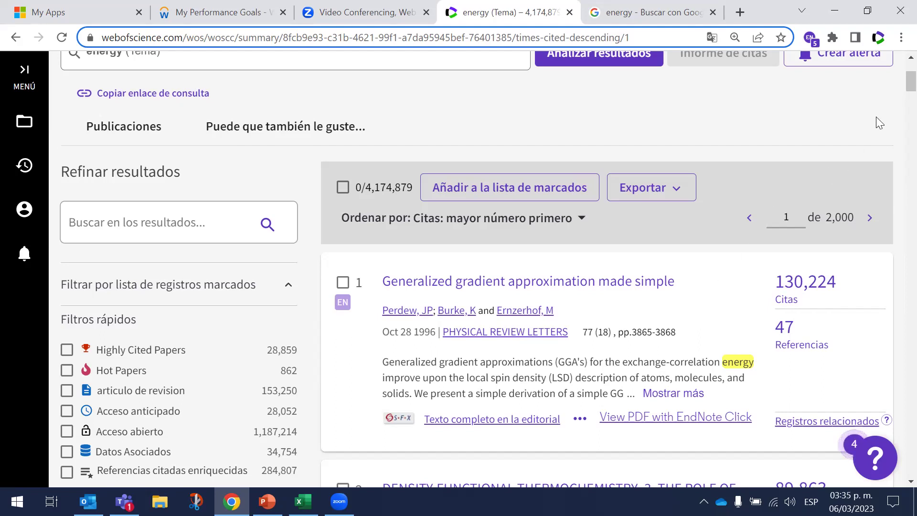
scroll(898, 74, up, 2)
scroll(363, 182, up, 2)
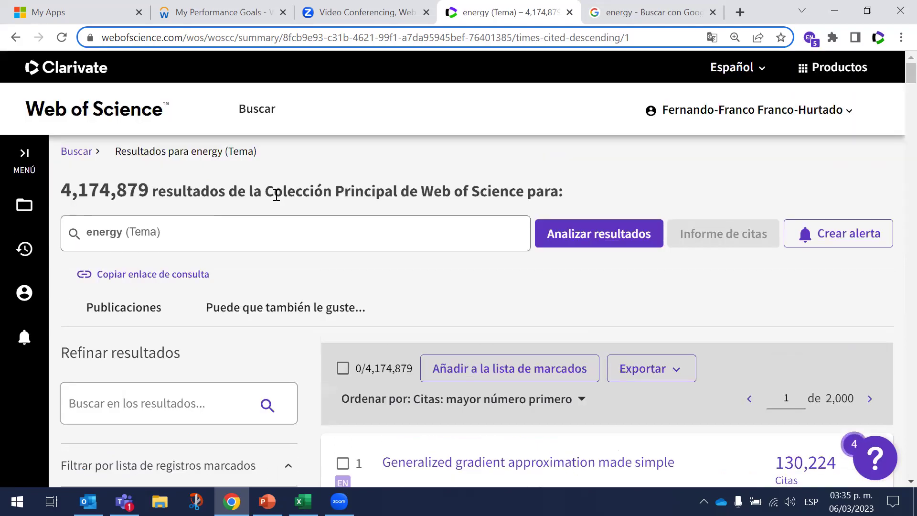
drag(275, 194, 522, 191)
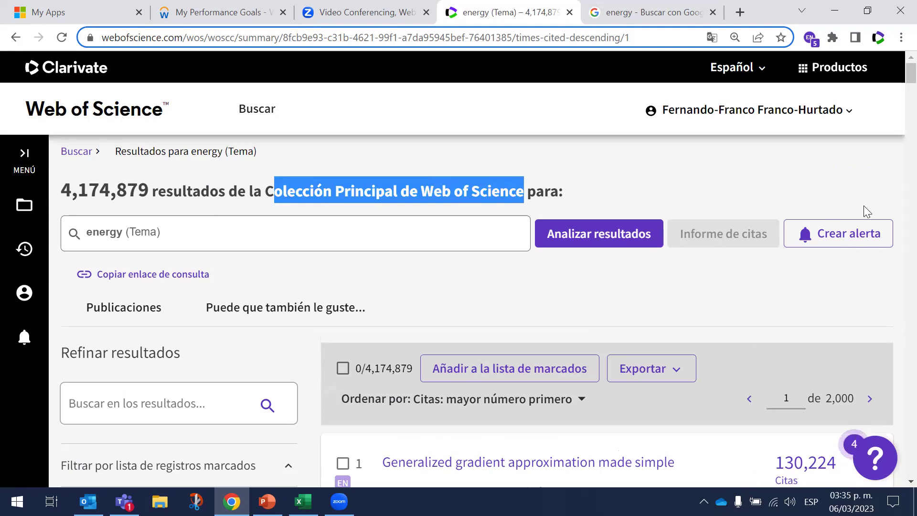
Step: Mark the Acceso abierto quick filter for the energy results and clear it without refining
scroll(897, 78, down, 2)
scroll(897, 77, down, 4)
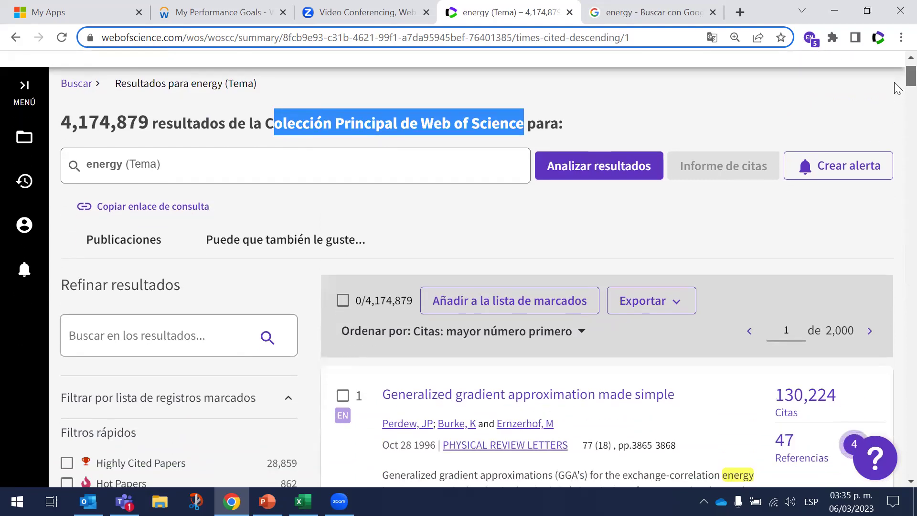
scroll(897, 89, down, 2)
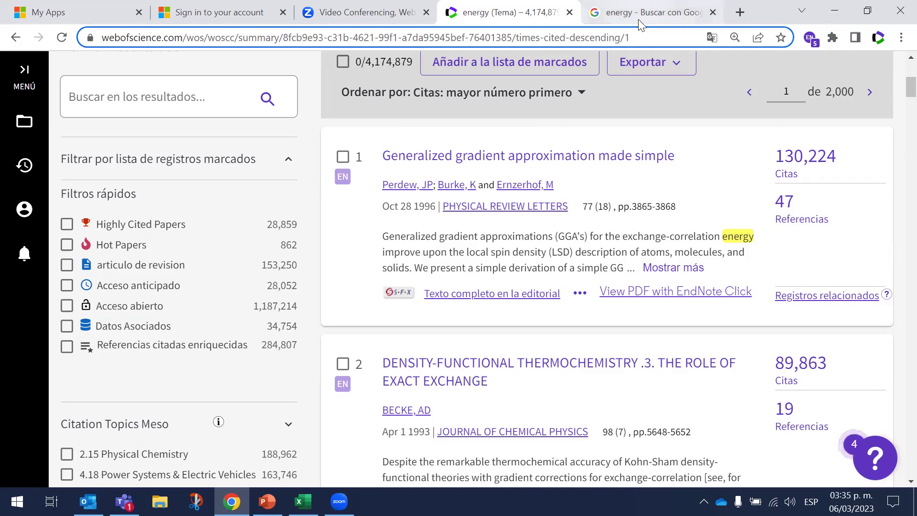
click(67, 308)
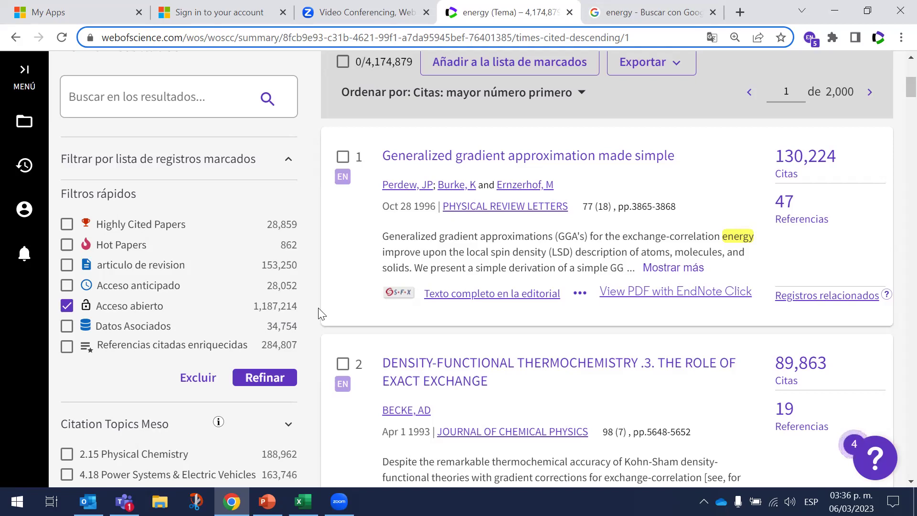
click(65, 307)
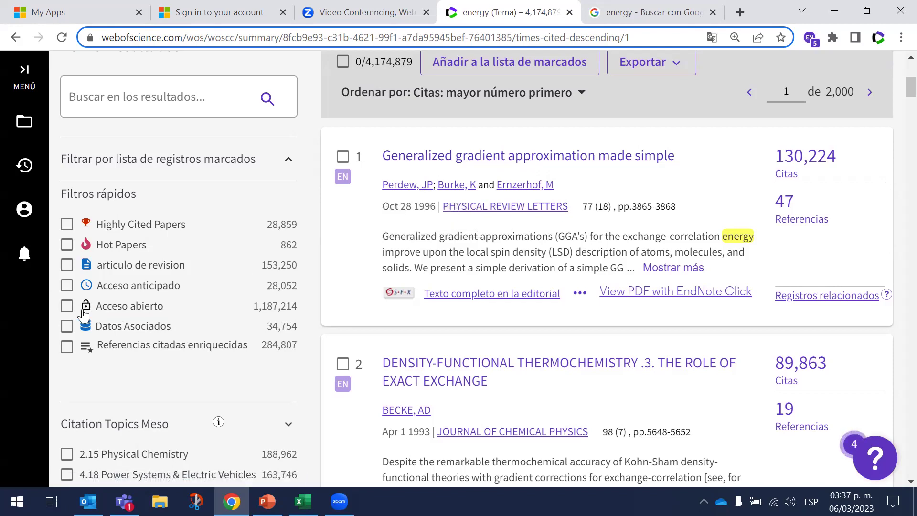
click(67, 306)
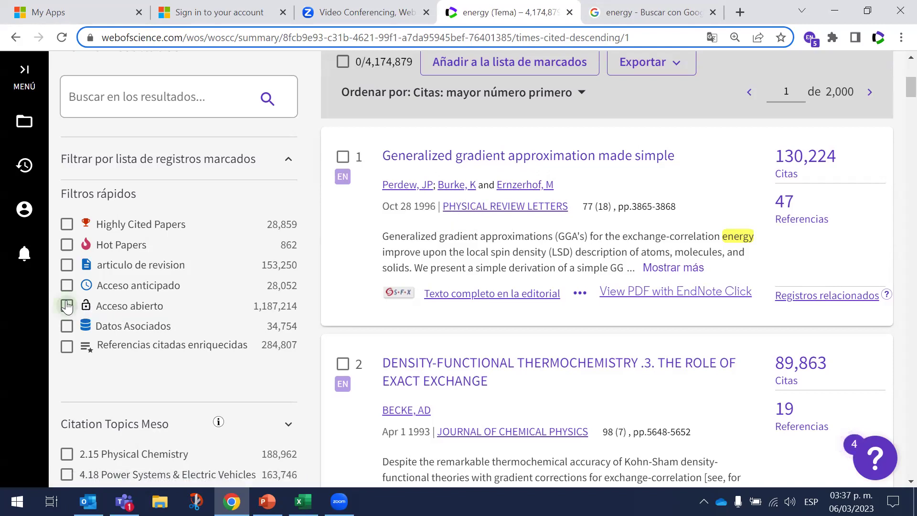
key(space)
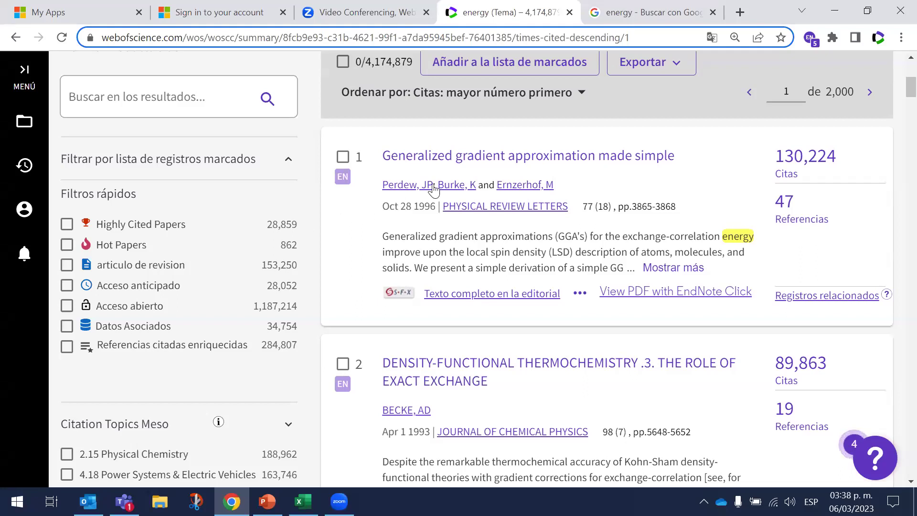
Step: Sort the Core Collection energy results by date with the most recent first
click(556, 92)
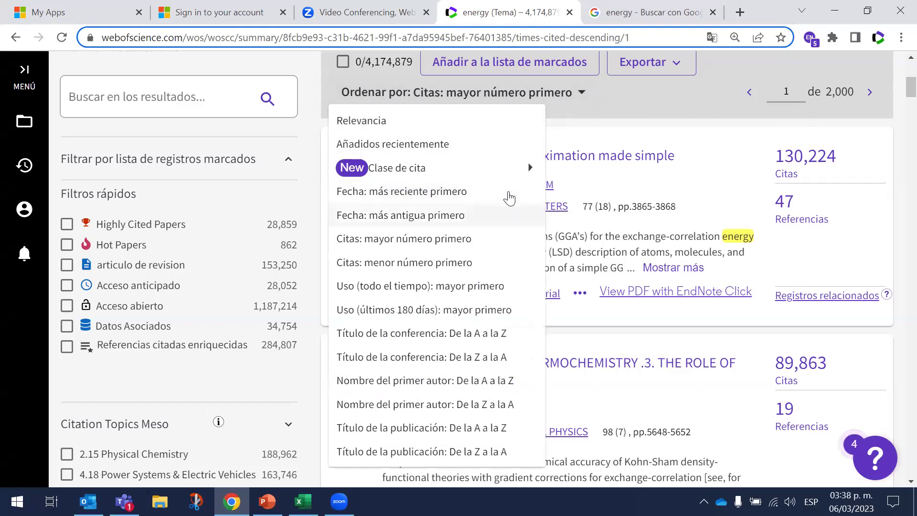
click(511, 191)
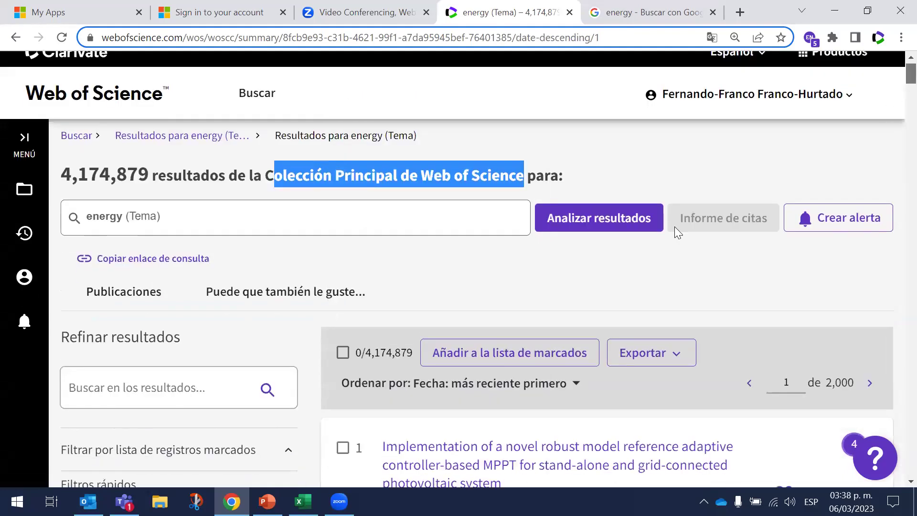
scroll(528, 268, down, 4)
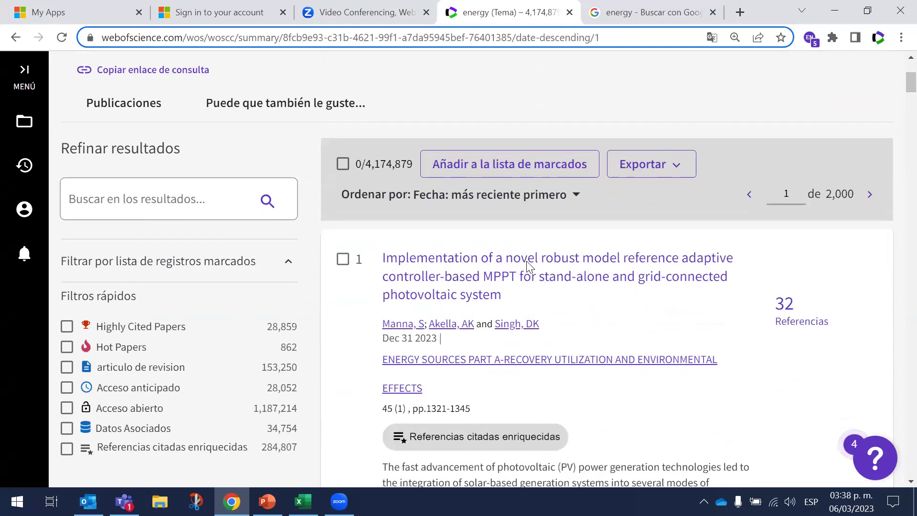
Step: Open the full record of the first result, on the MPPT photovoltaic controller, and look through its publication details
click(528, 263)
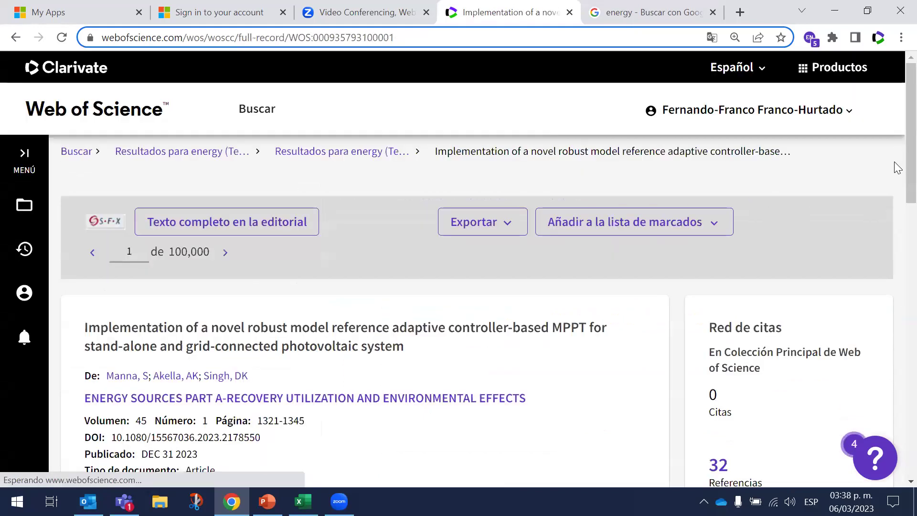
scroll(898, 155, down, 2)
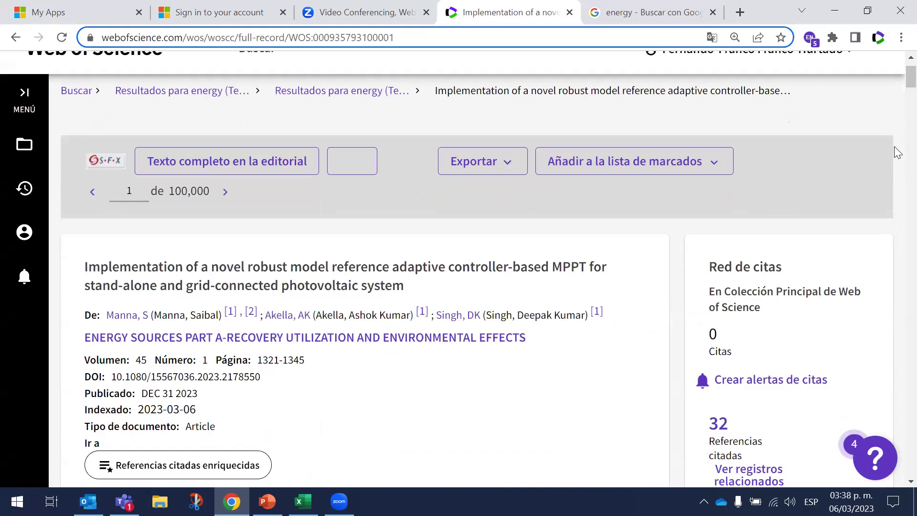
scroll(896, 154, down, 1)
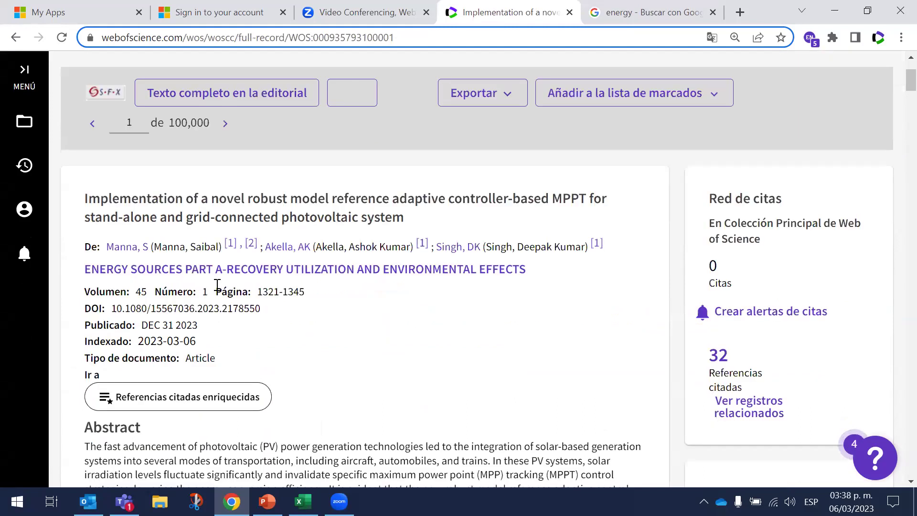
scroll(239, 346, down, 5)
scroll(779, 254, up, 10)
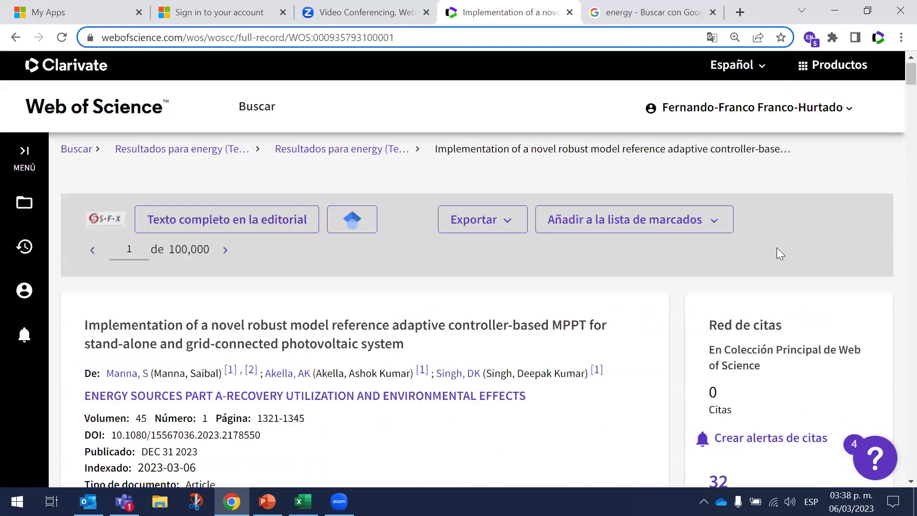
scroll(897, 86, down, 4)
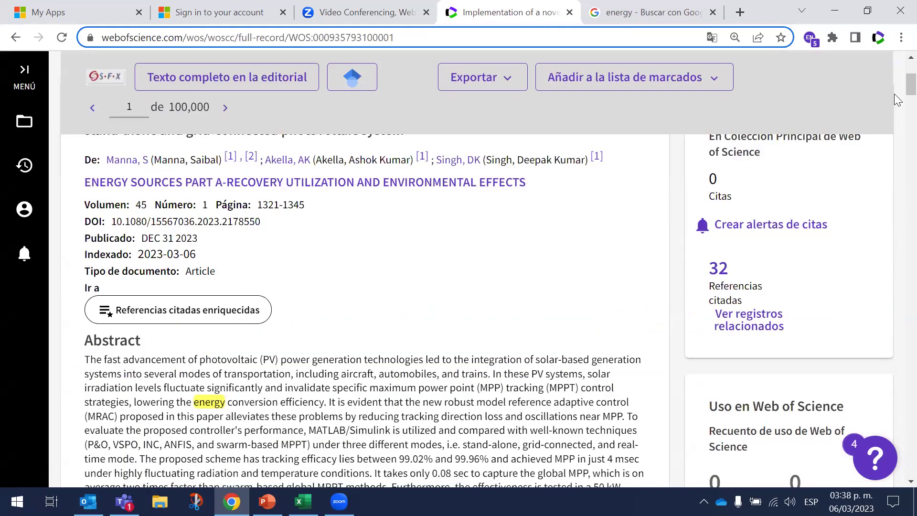
Step: Highlight the article's title and then its full abstract in the record
triple_click(389, 139)
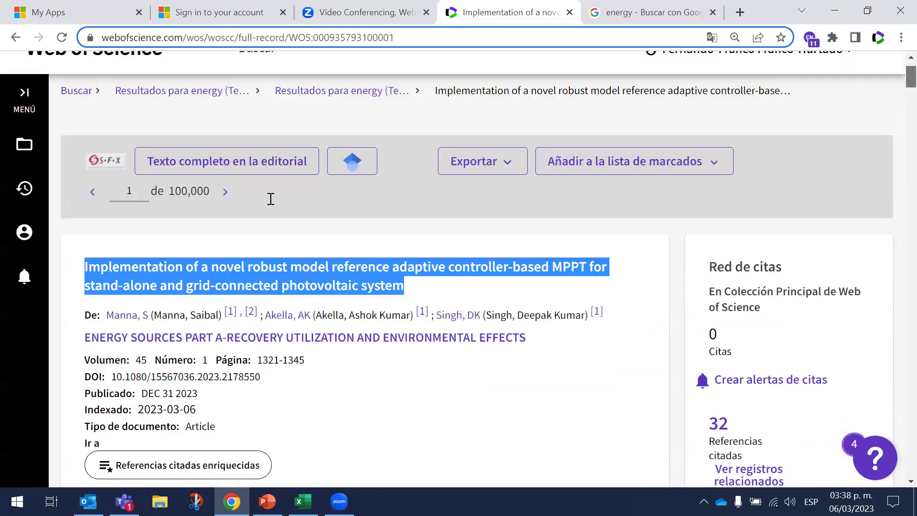
scroll(210, 384, down, 3)
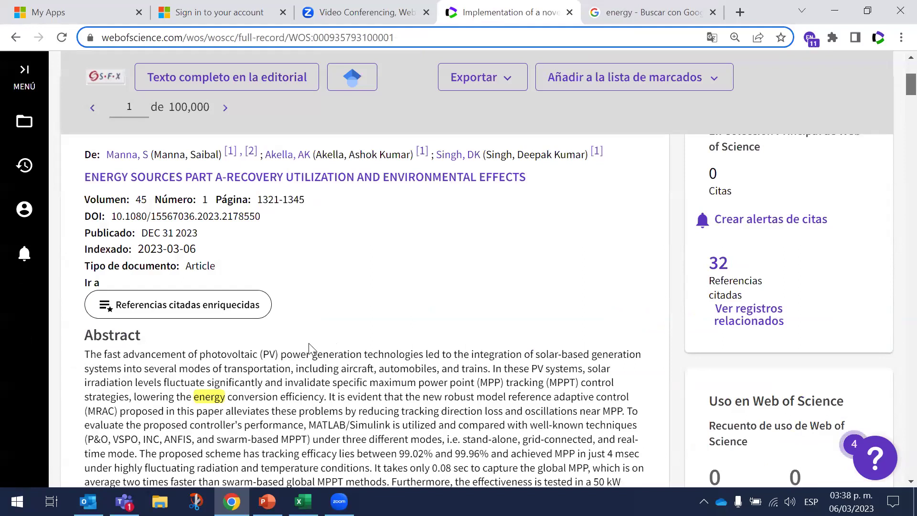
scroll(517, 303, down, 3)
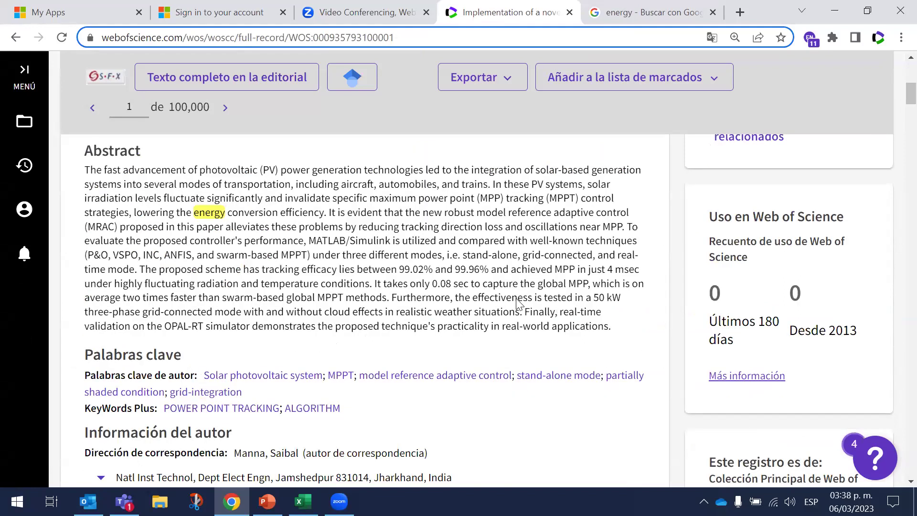
triple_click(517, 303)
Step: Highlight the Información del autor heading in the record and copy the author's e-mail address
scroll(528, 301, down, 3)
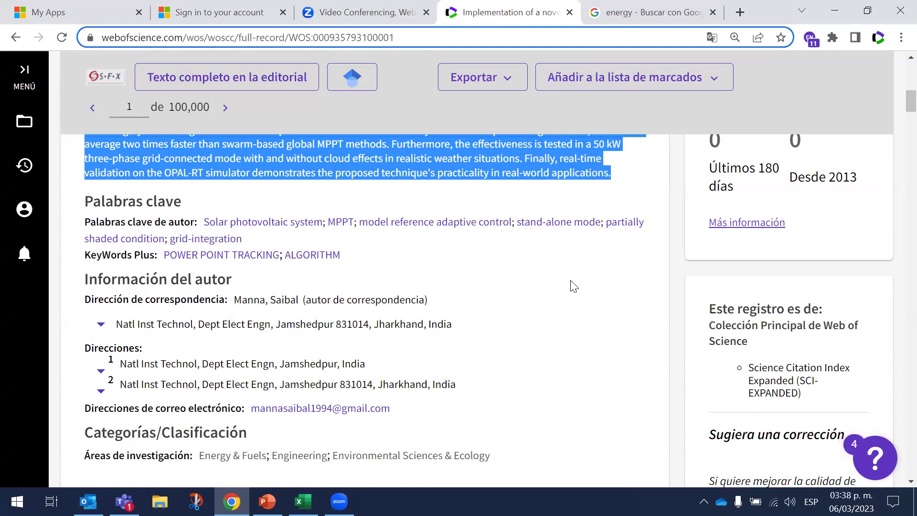
triple_click(188, 273)
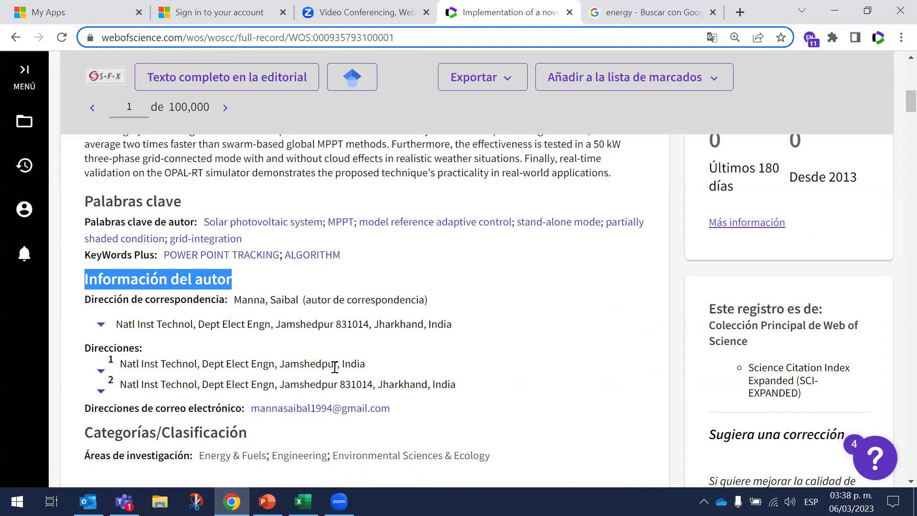
drag(383, 408, 250, 409)
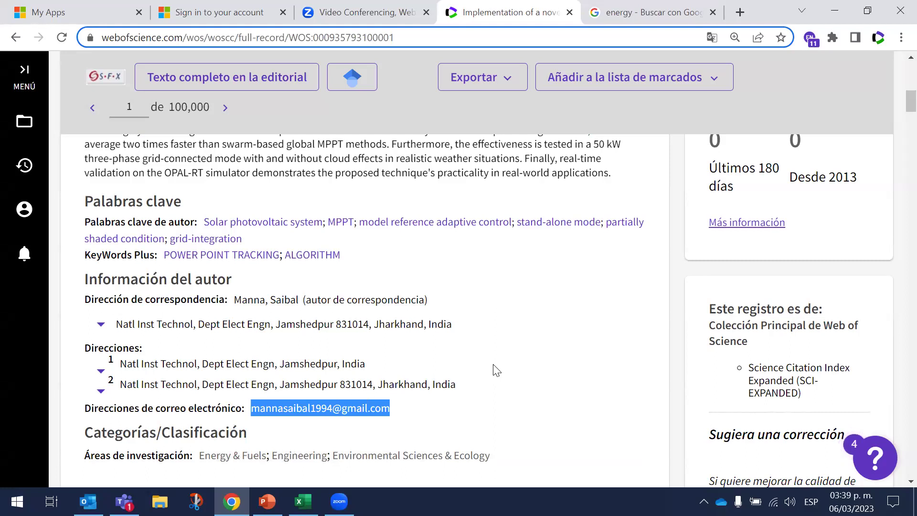
key(ctrl+c)
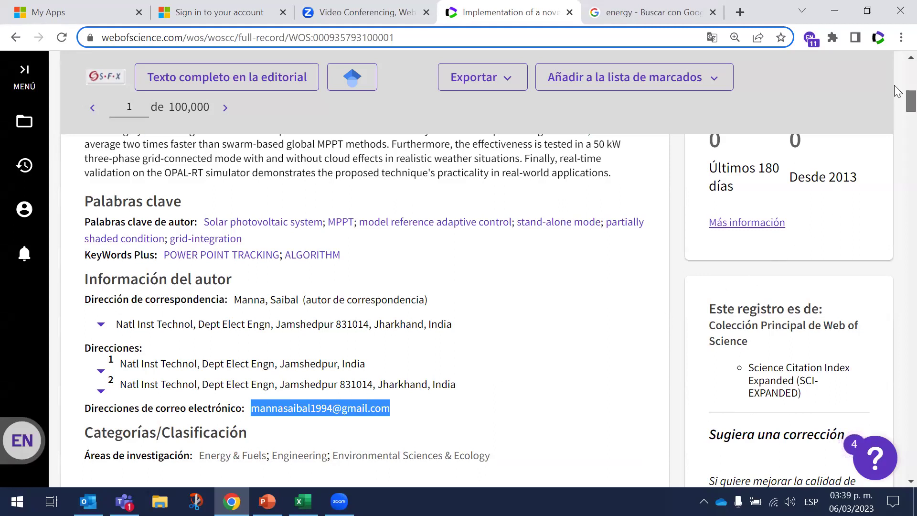
scroll(898, 100, up, 2)
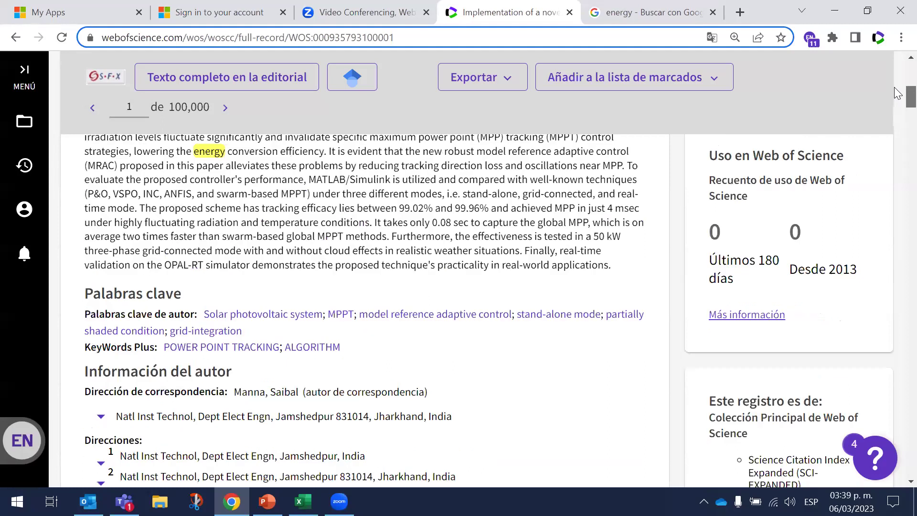
Step: Look through the record's abstract, keywords, author information, research areas and journal information
scroll(898, 112, up, 3)
scroll(363, 273, up, 3)
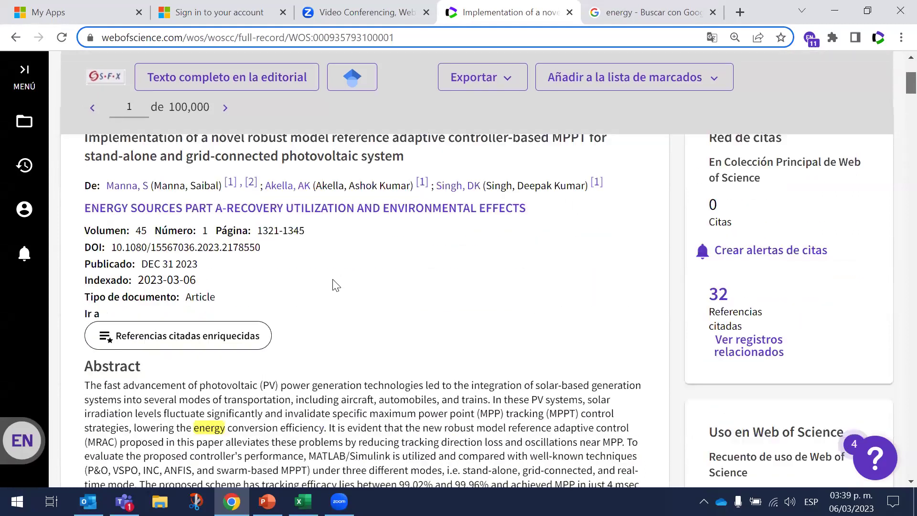
scroll(467, 241, down, 5)
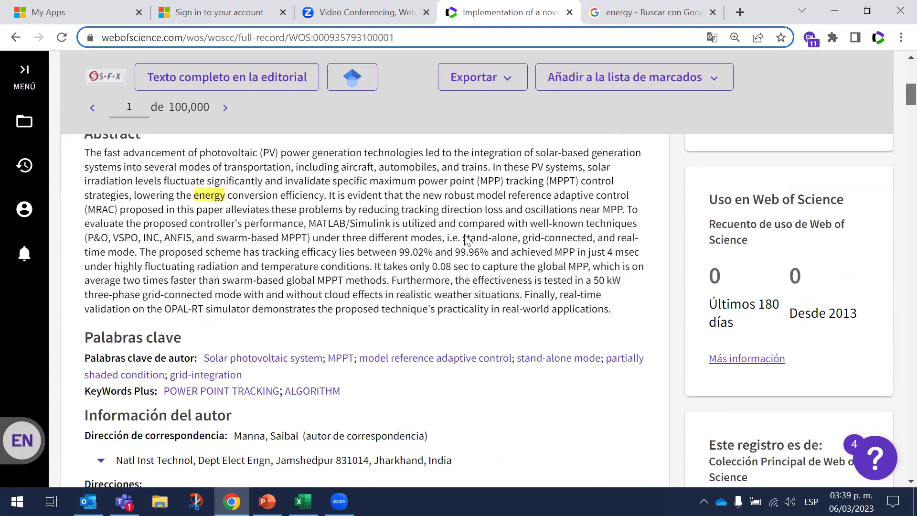
scroll(468, 240, down, 2)
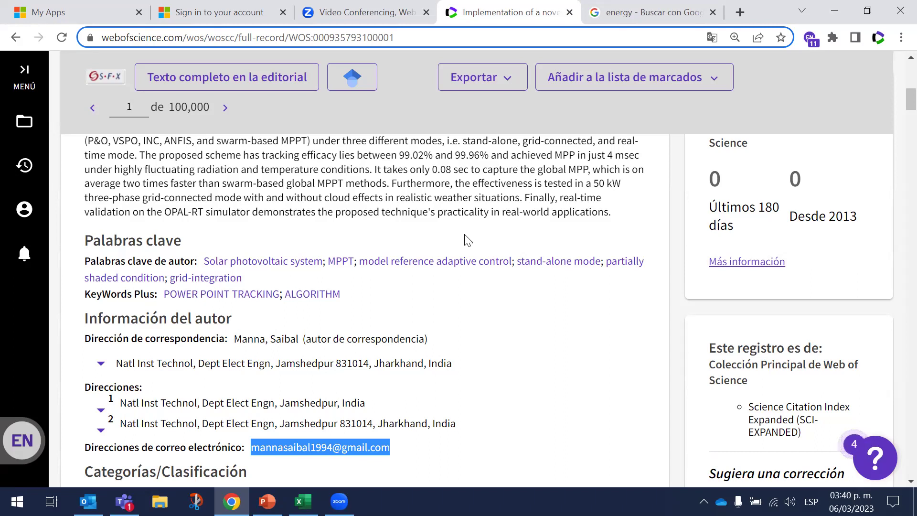
scroll(897, 133, down, 4)
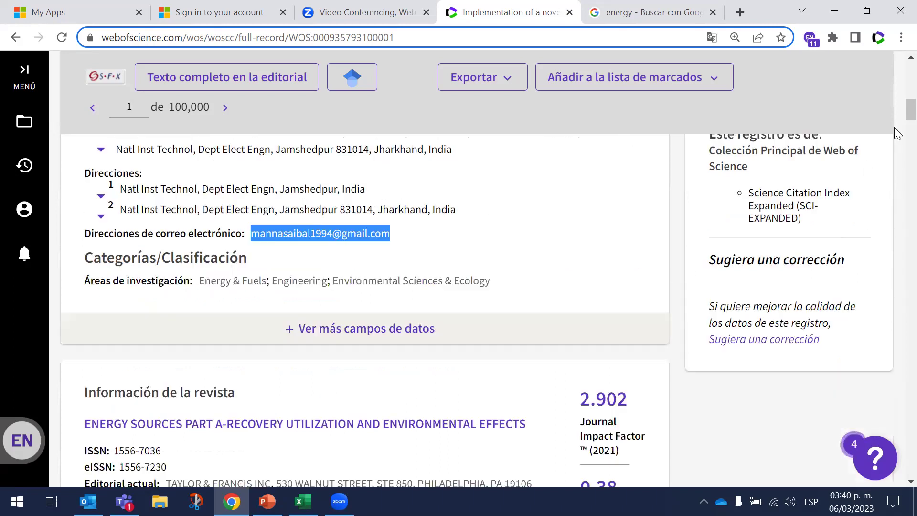
scroll(897, 133, down, 4)
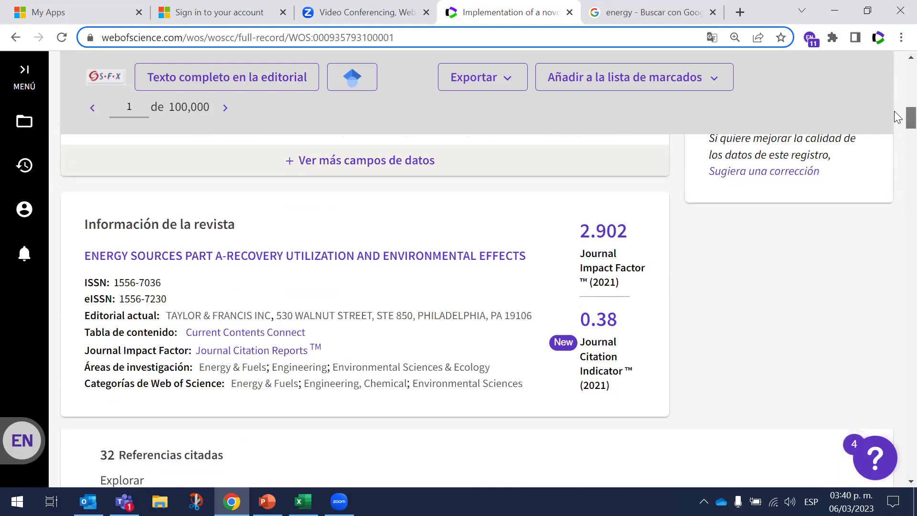
Step: Review the author information and research areas again, clear the e-mail highlight and return to the start of the record
scroll(897, 118, up, 1)
scroll(897, 149, up, 5)
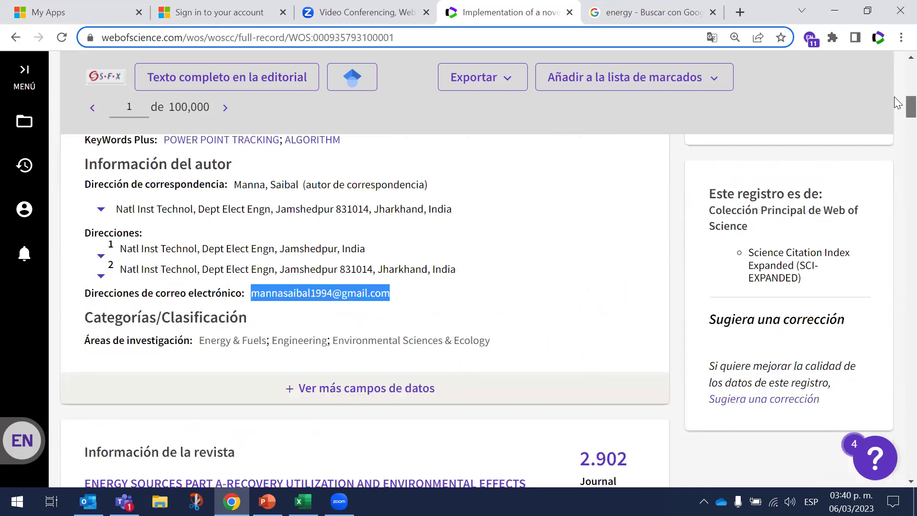
scroll(840, 167, up, 2)
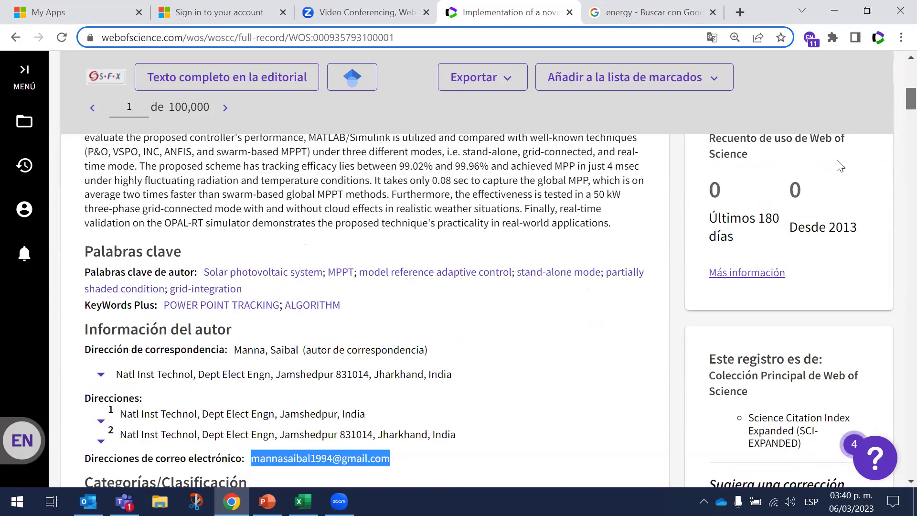
scroll(840, 166, down, 1)
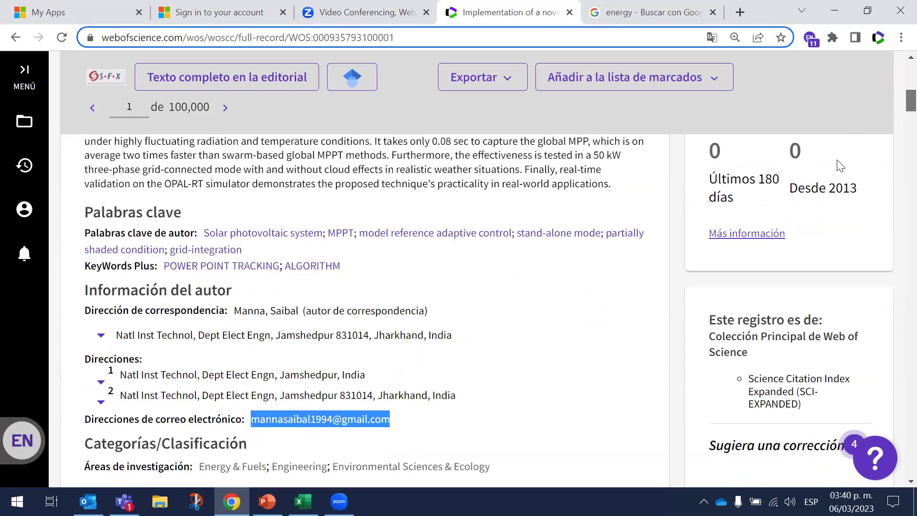
click(840, 166)
scroll(841, 166, down, 2)
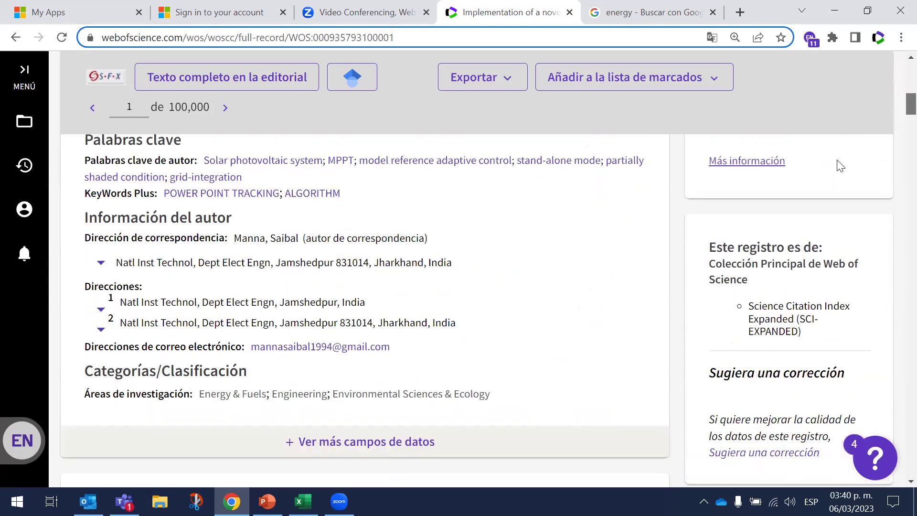
scroll(841, 166, up, 6)
scroll(840, 166, up, 6)
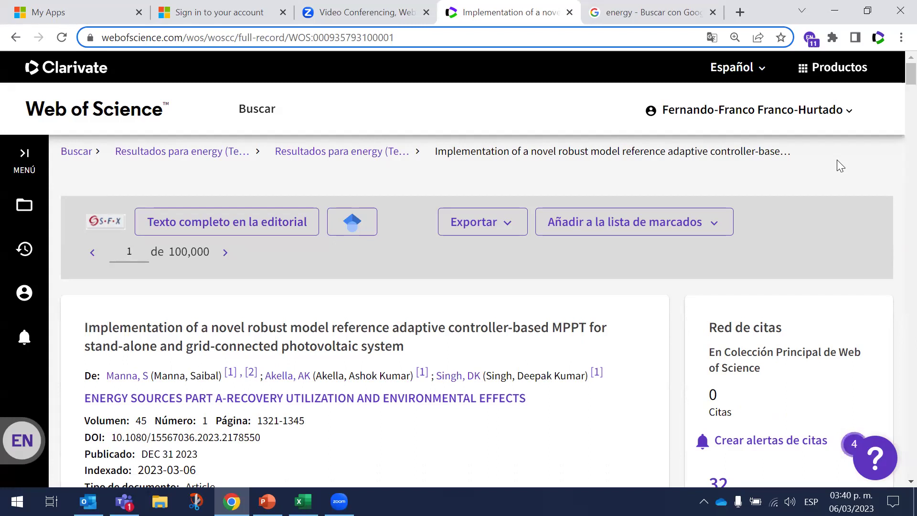
Step: Look over the list of Clarivate products and return to the date-sorted Core Collection results for energy
click(801, 68)
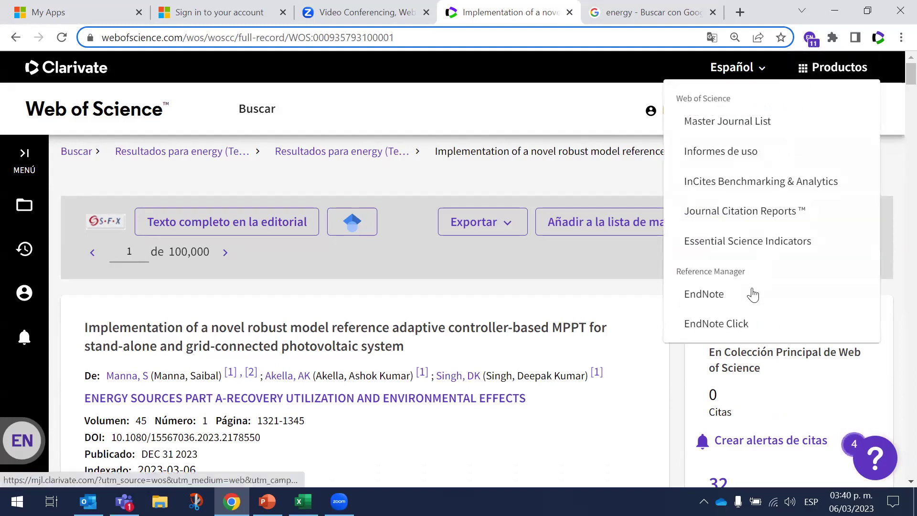
key(Tab)
key(Tab)
key(Tab)
key(Tab)
key(Tab)
click(316, 150)
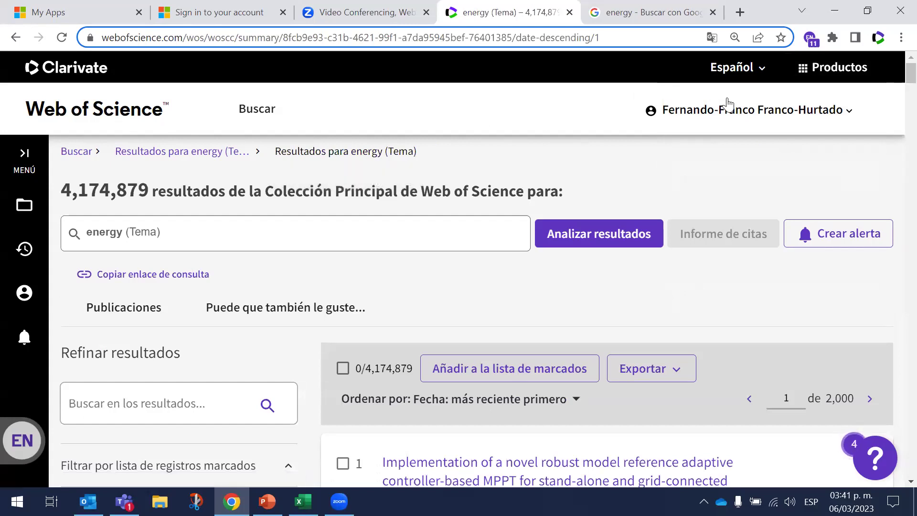
Step: Open the EndNote Click website from the list of Clarivate products
click(840, 75)
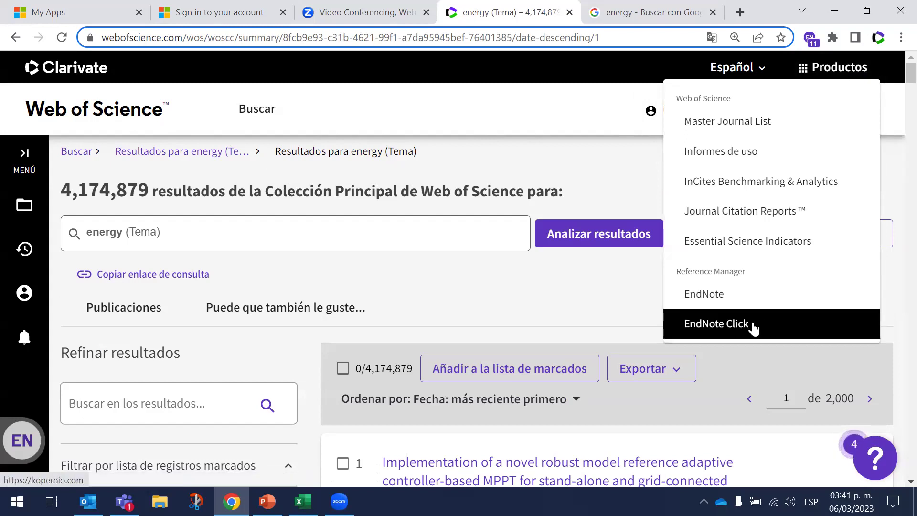
click(815, 65)
click(833, 67)
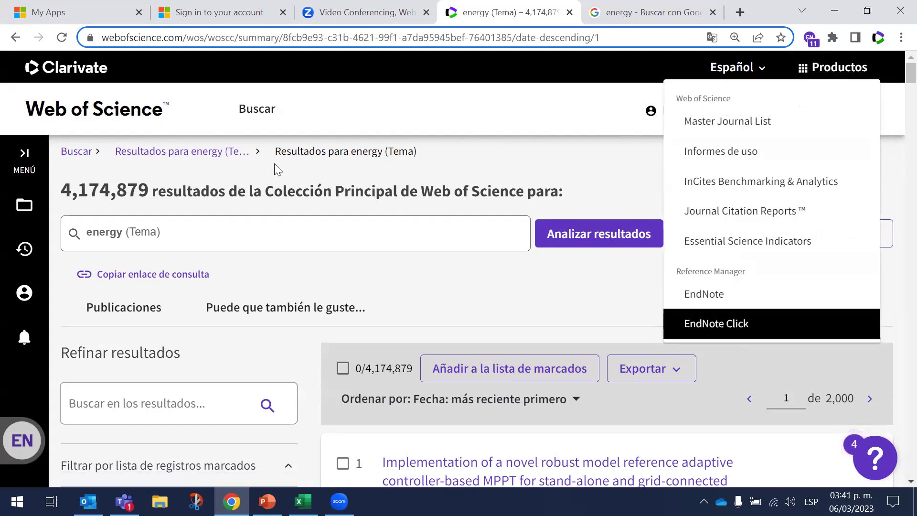
key(Return)
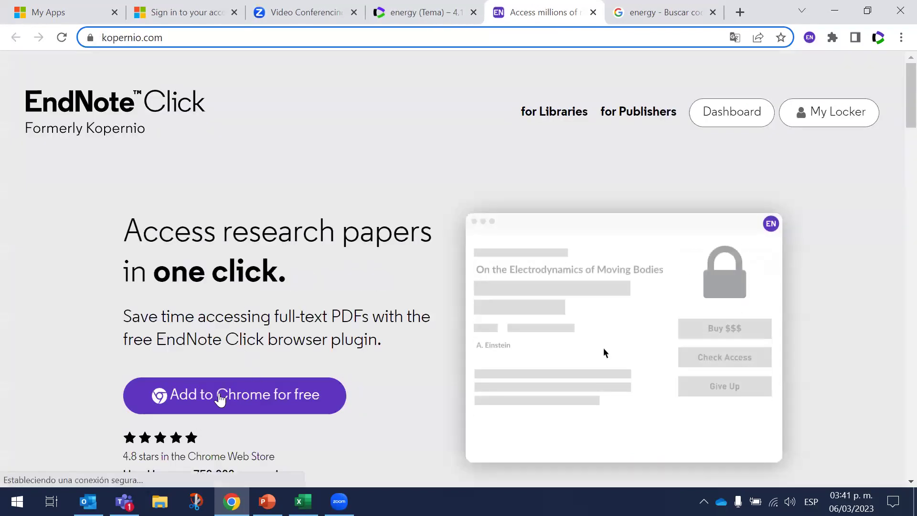
Step: Open the personal locker from the EndNote Click browser extension and look through the saved articles
click(809, 38)
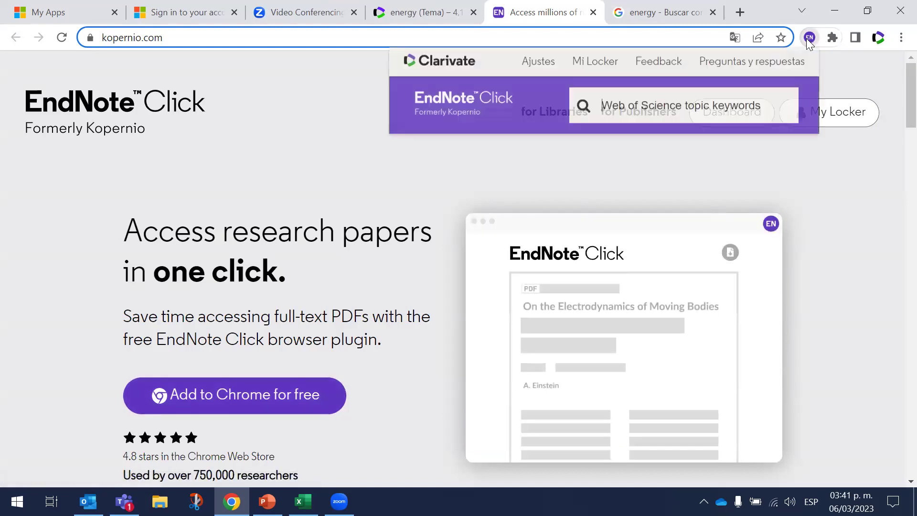
click(598, 62)
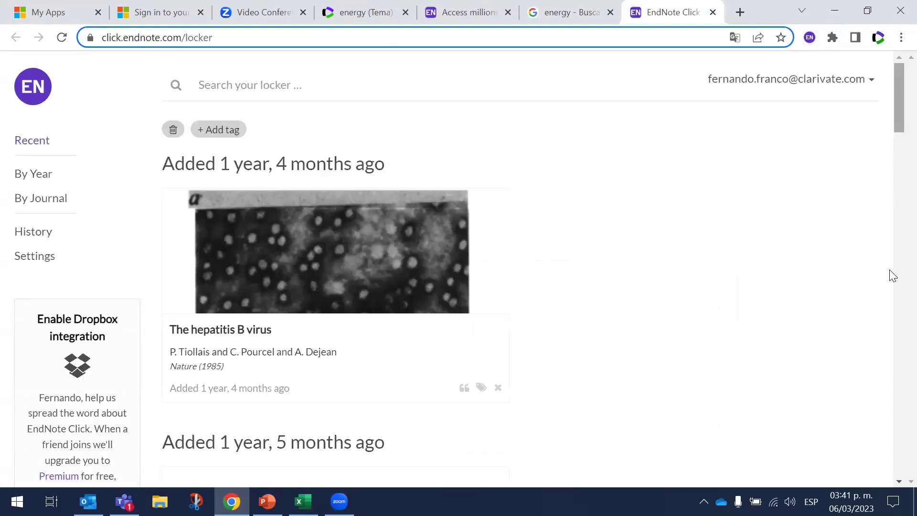
scroll(891, 401, down, 9)
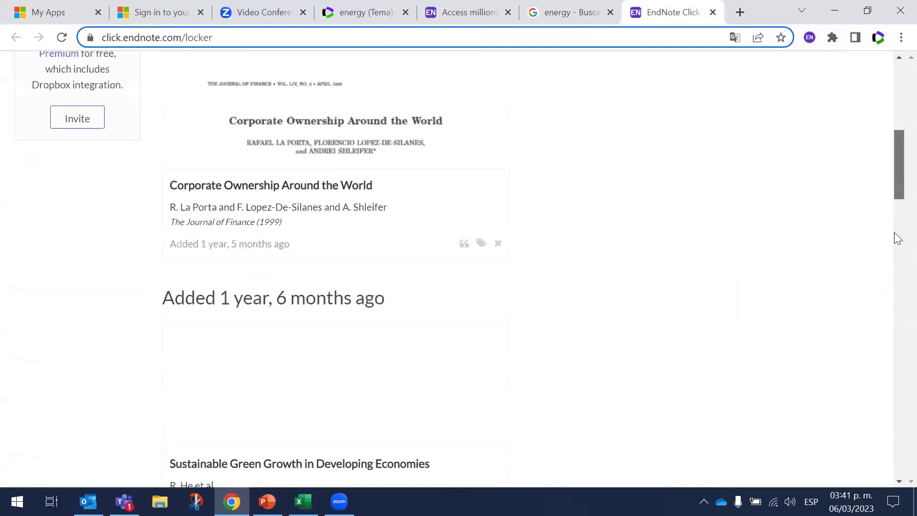
scroll(894, 89, down, 20)
scroll(495, 70, down, 9)
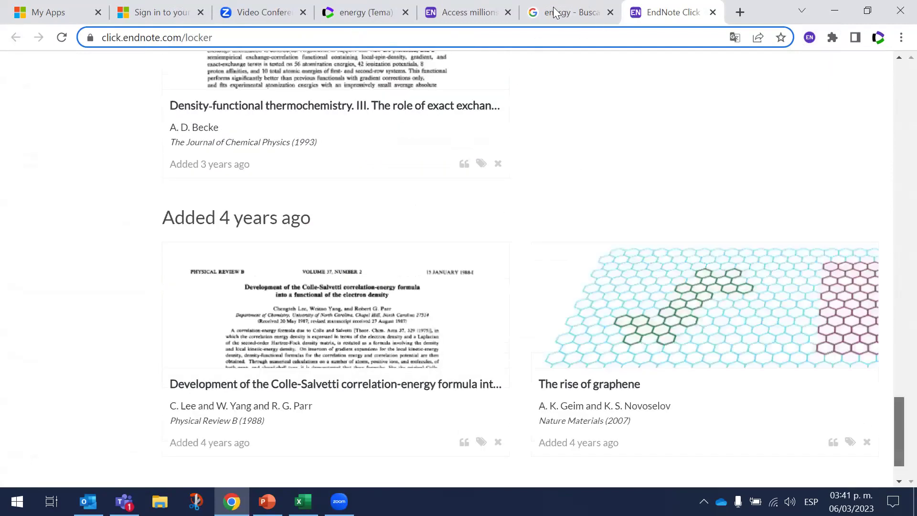
scroll(369, 62, up, 20)
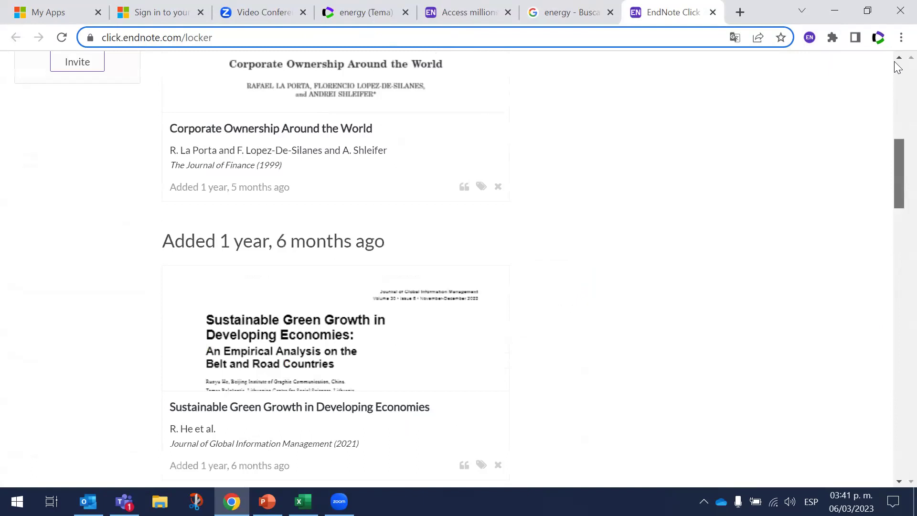
Step: Return to the Web of Science energy results and look through the articles, refinement filters and EndNote Click PDF links
key(ctrl+4)
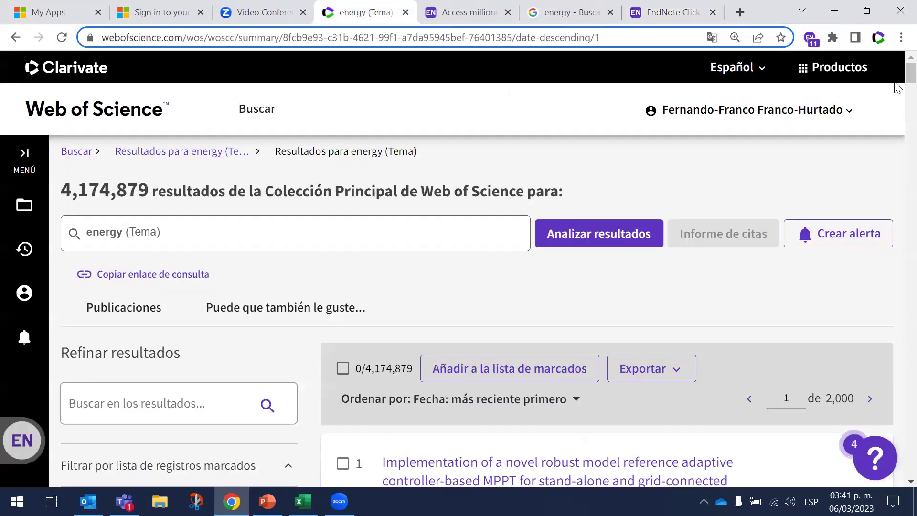
scroll(897, 173, down, 2)
scroll(897, 173, down, 20)
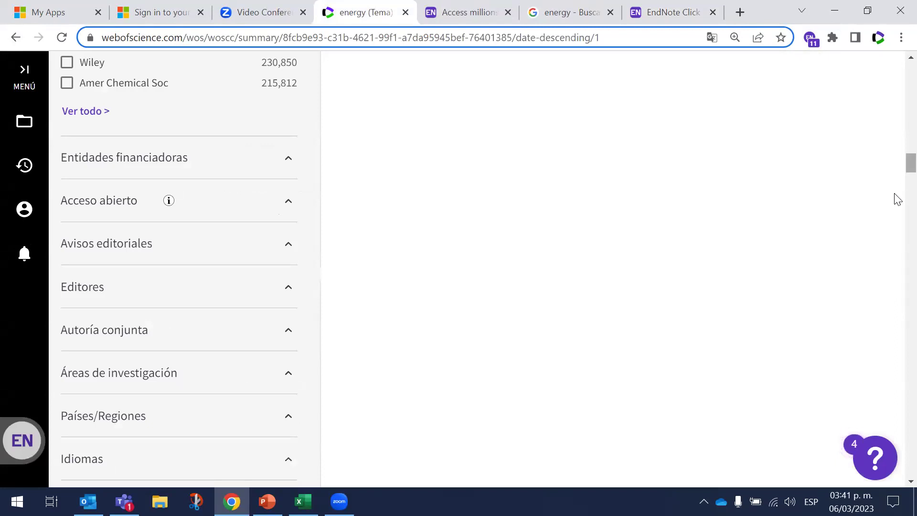
scroll(896, 112, up, 10)
scroll(898, 115, up, 8)
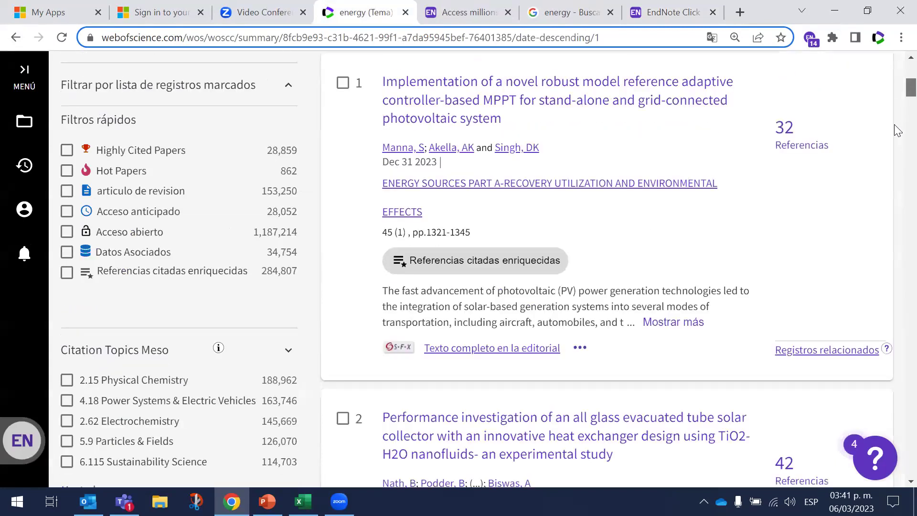
scroll(896, 153, down, 2)
scroll(896, 172, down, 9)
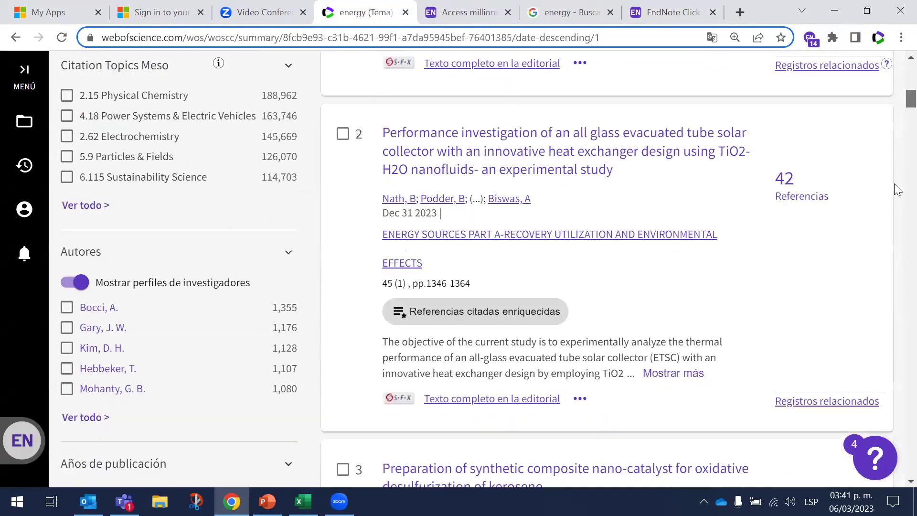
scroll(894, 183, down, 20)
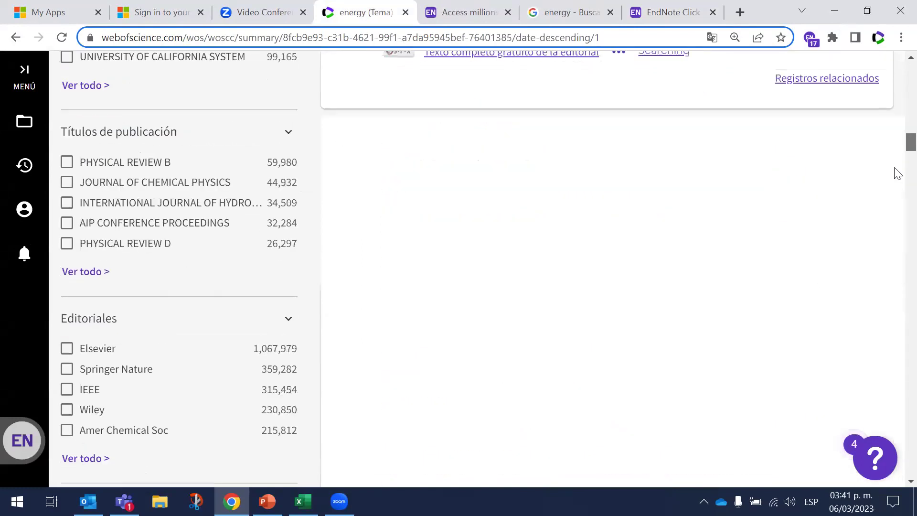
scroll(894, 72, down, 8)
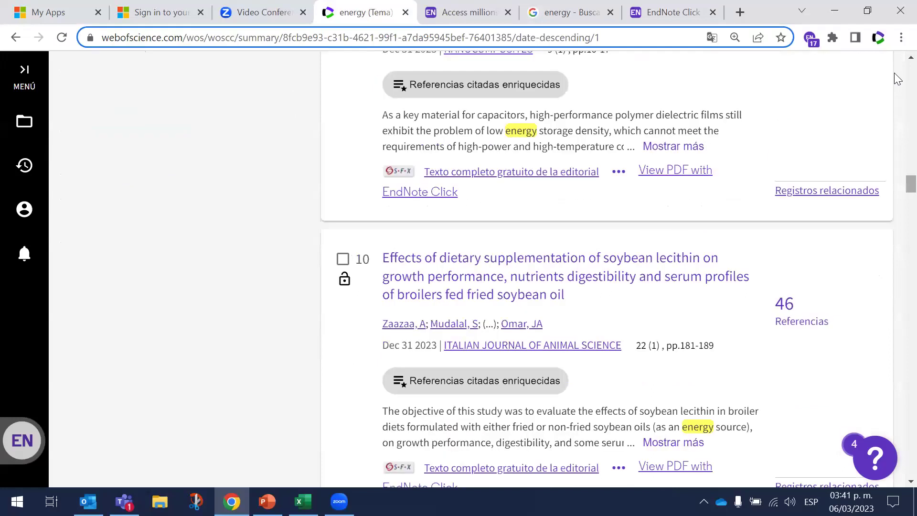
Step: Sort the energy results by citations with the highest number first
key(Home)
scroll(544, 144, down, 2)
scroll(541, 145, down, 2)
click(525, 152)
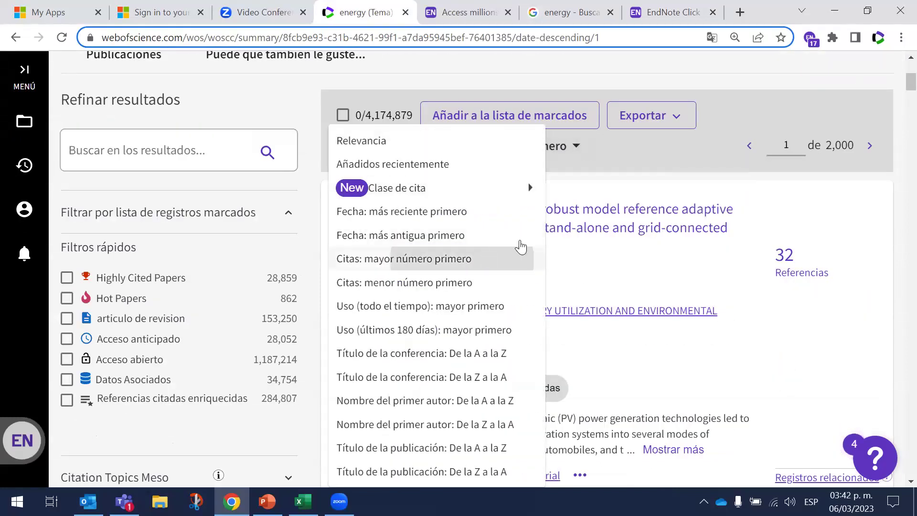
click(466, 262)
Step: Open the full record of "The rise of graphene" from the energy results and view its PDF with EndNote Click
scroll(897, 112, down, 7)
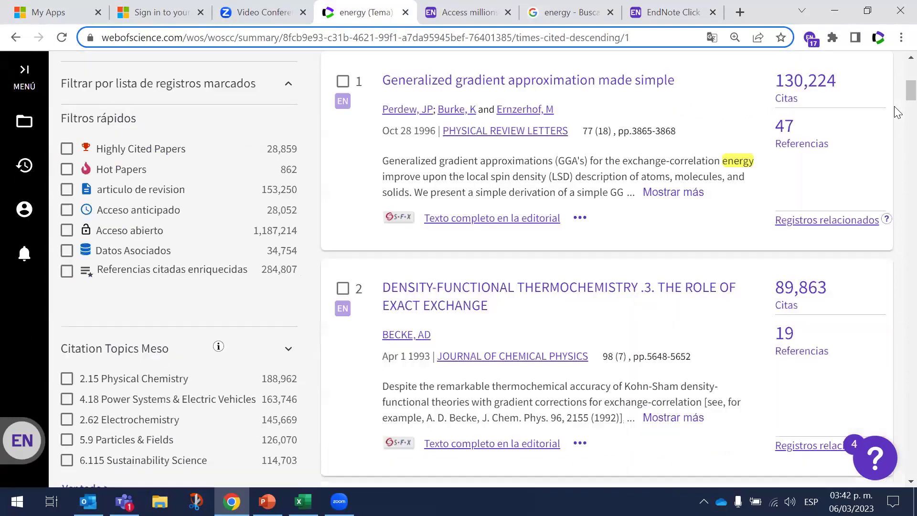
scroll(897, 112, down, 20)
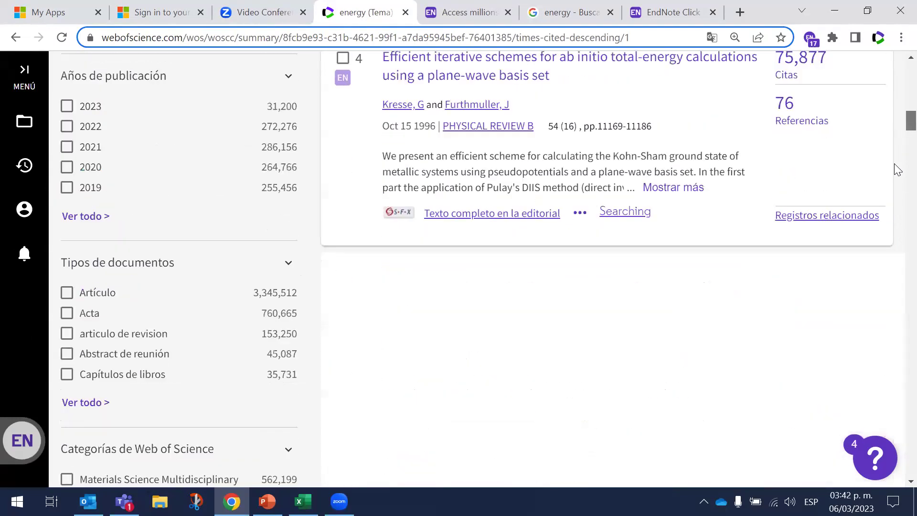
scroll(897, 170, down, 2)
scroll(783, 210, down, 4)
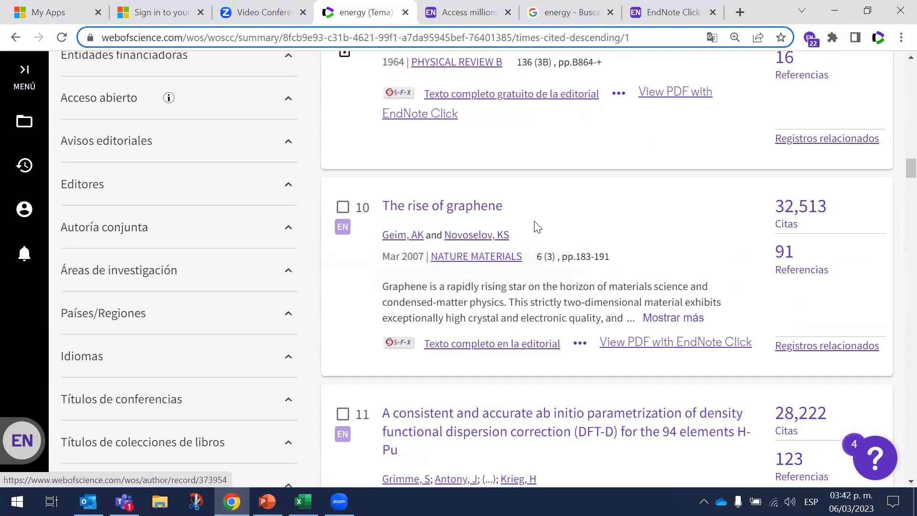
click(415, 216)
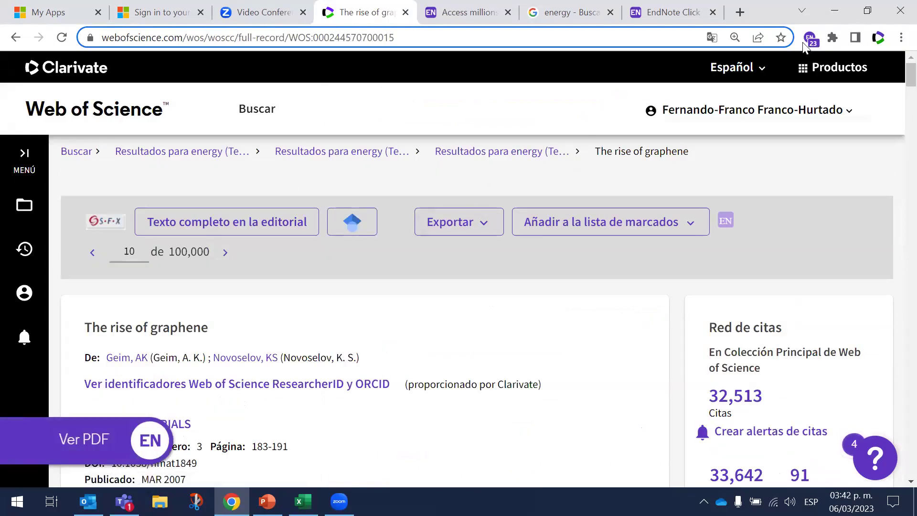
click(78, 440)
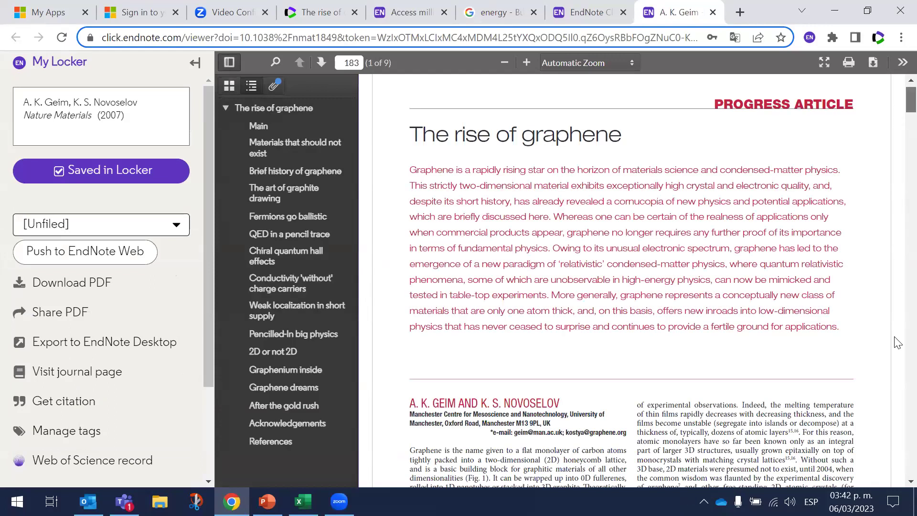
Step: Look through the pages of "The rise of graphene" in the EndNote Click PDF viewer
scroll(897, 404, down, 5)
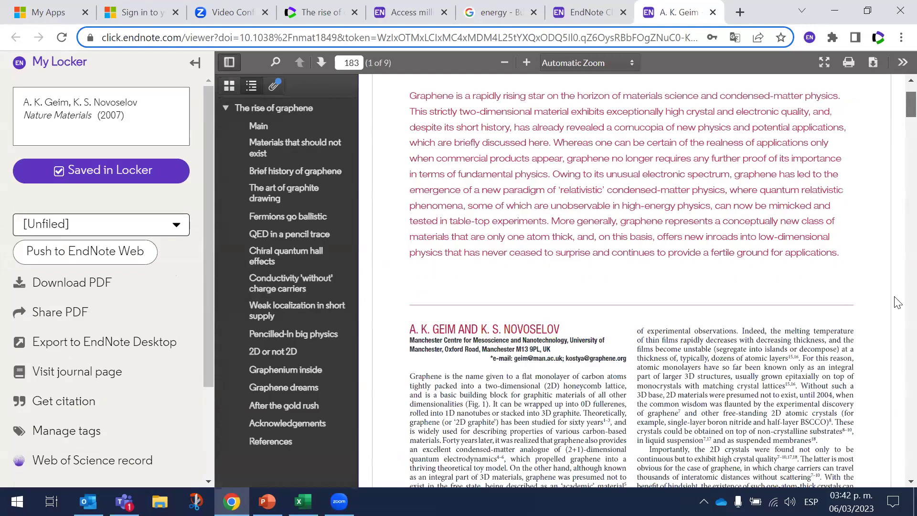
scroll(548, 194, down, 20)
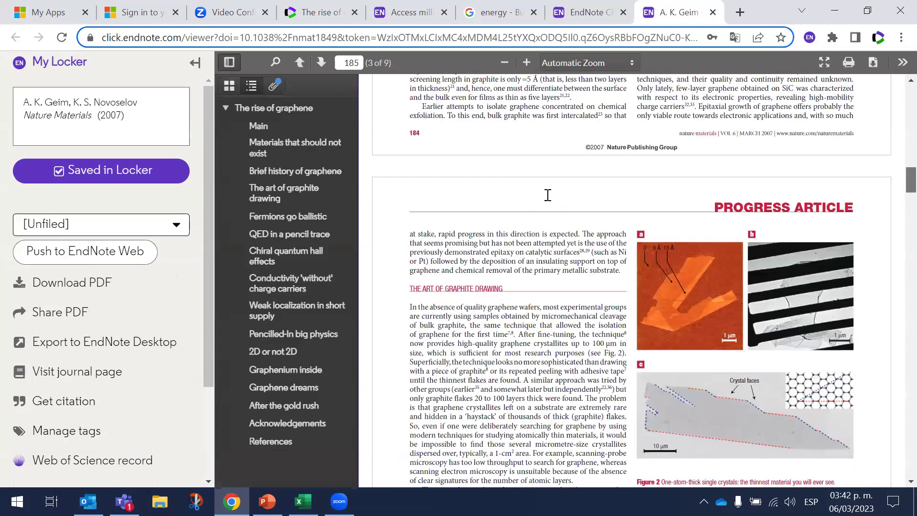
scroll(548, 194, down, 3)
scroll(547, 195, down, 10)
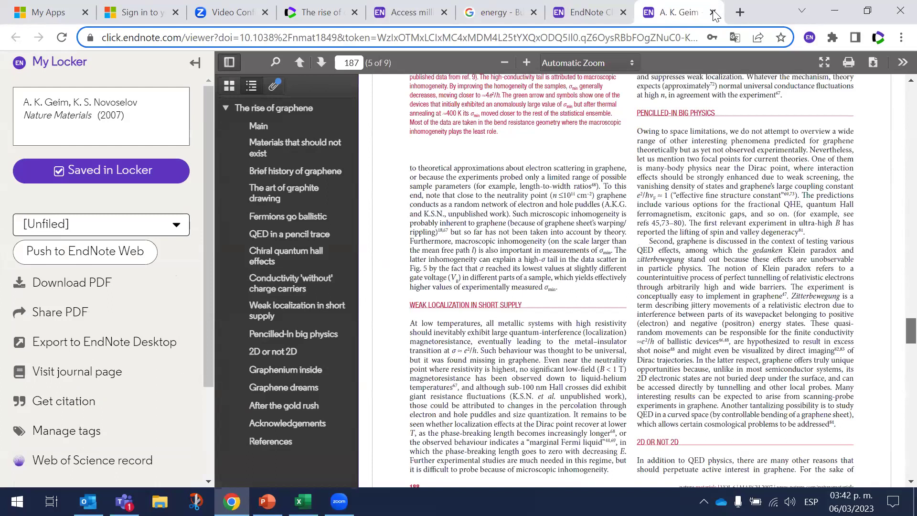
Step: Close the PDF viewer, EndNote Click and Google search tabs and return to the full record of "The rise of graphene"
click(713, 13)
click(713, 12)
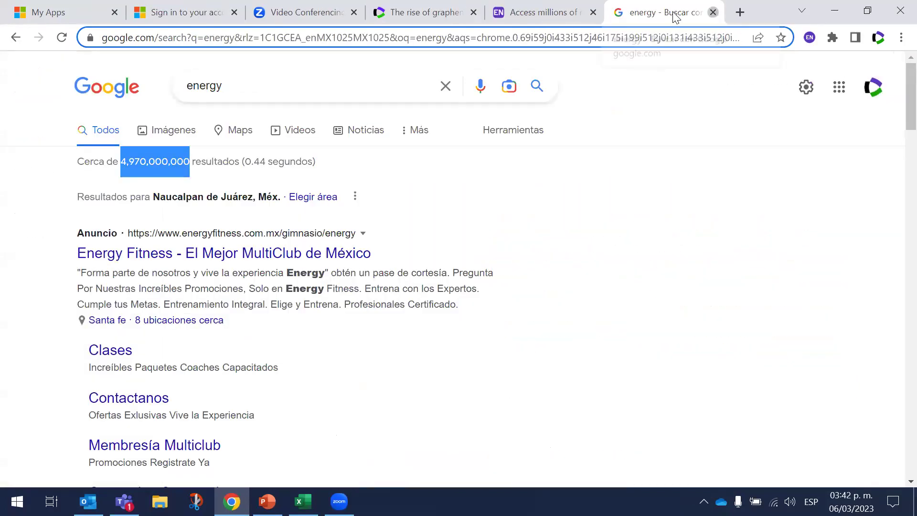
click(713, 12)
click(716, 12)
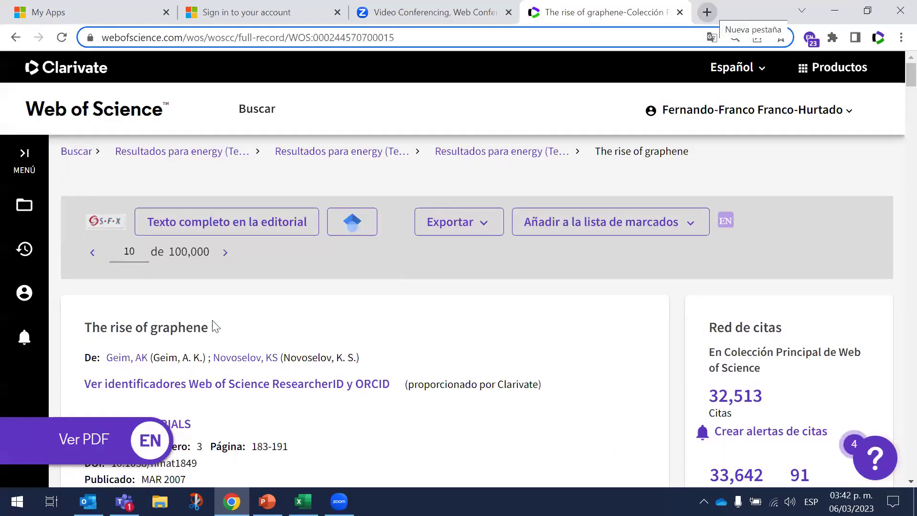
Step: Open the publisher's full-text page for "The rise of graphene" and view its PDF with EndNote Click
triple_click(138, 327)
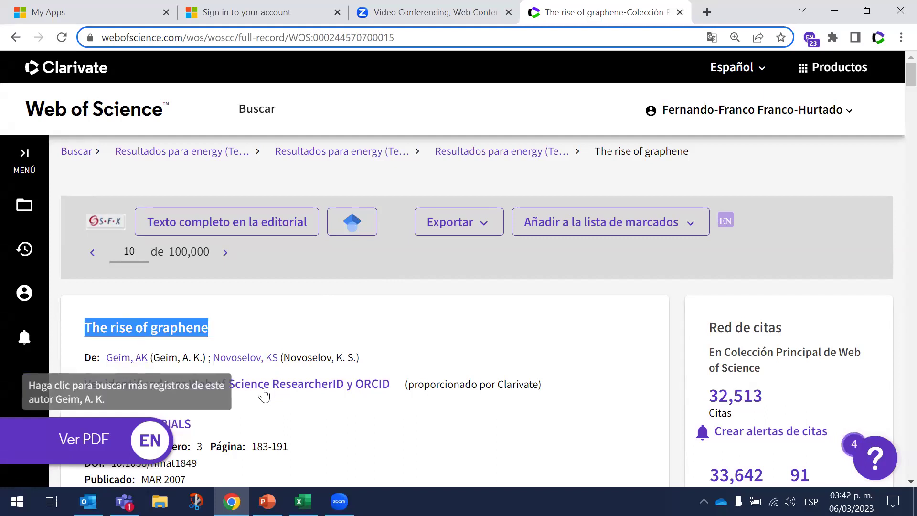
scroll(262, 392, down, 1)
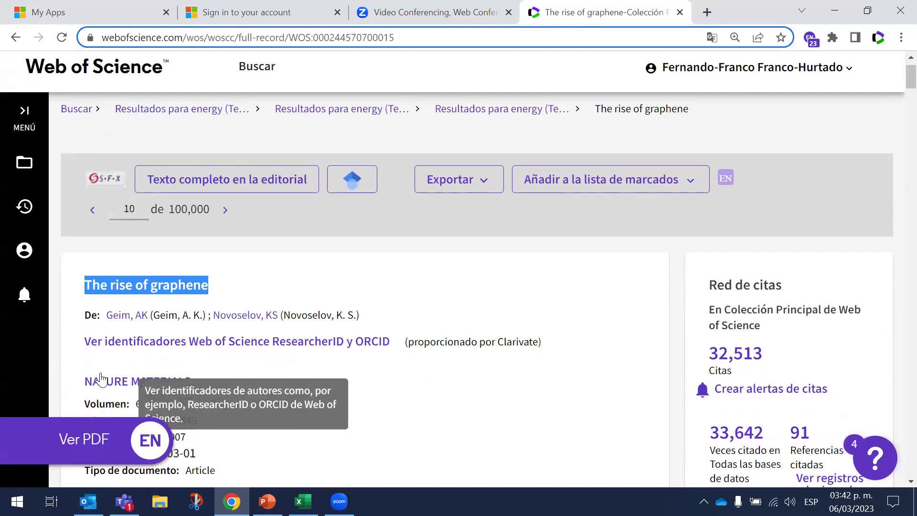
click(240, 166)
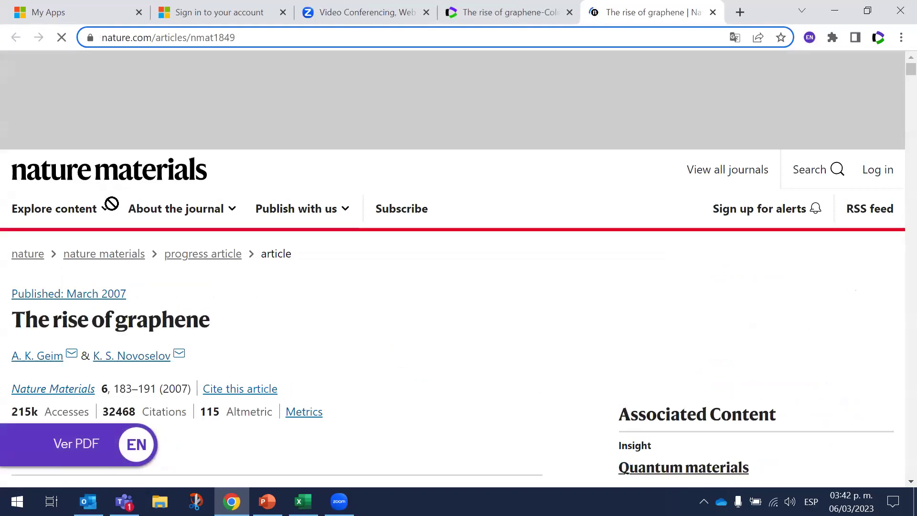
click(77, 449)
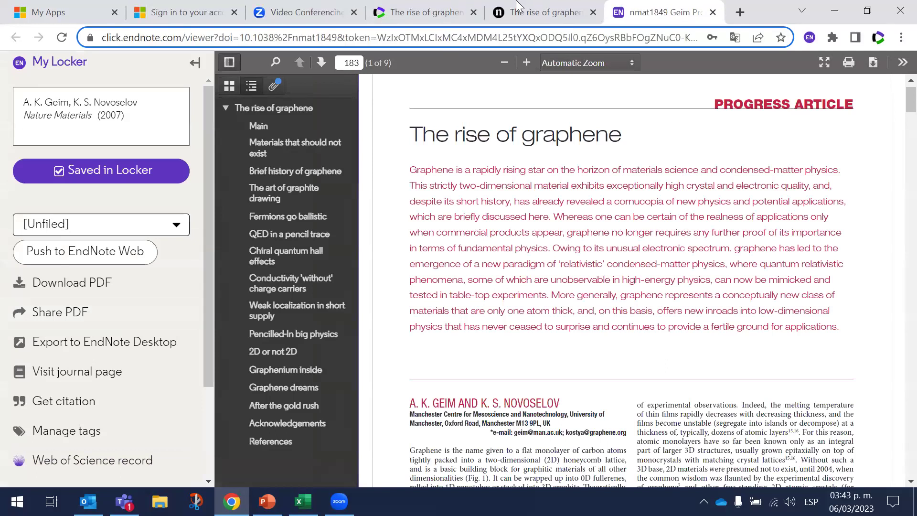
Step: Return to the Nature Materials article page and examine its access options, including the rent-or-buy price
click(526, 12)
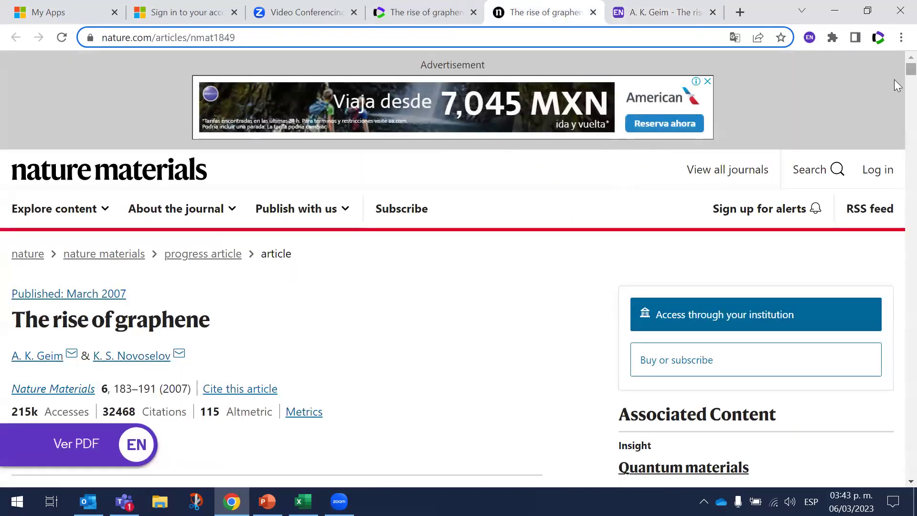
scroll(334, 213, down, 1)
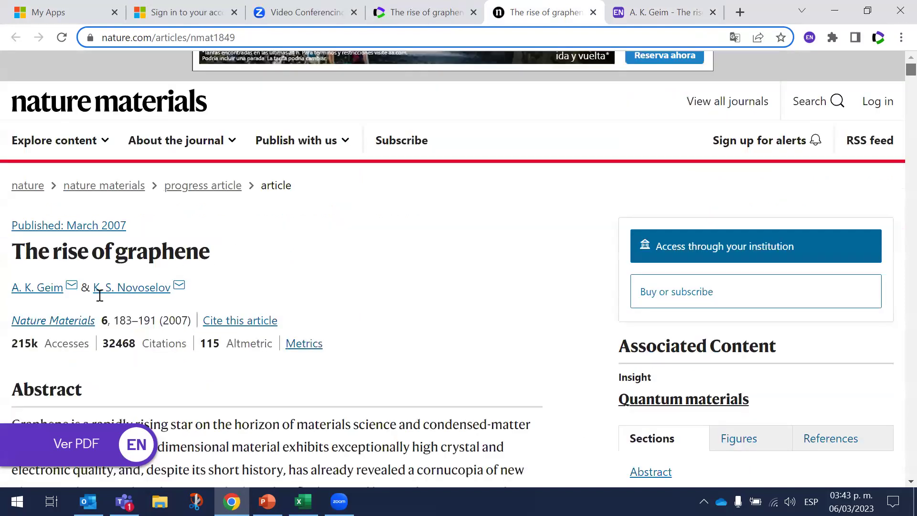
scroll(115, 292, down, 6)
scroll(156, 247, down, 2)
scroll(136, 194, down, 8)
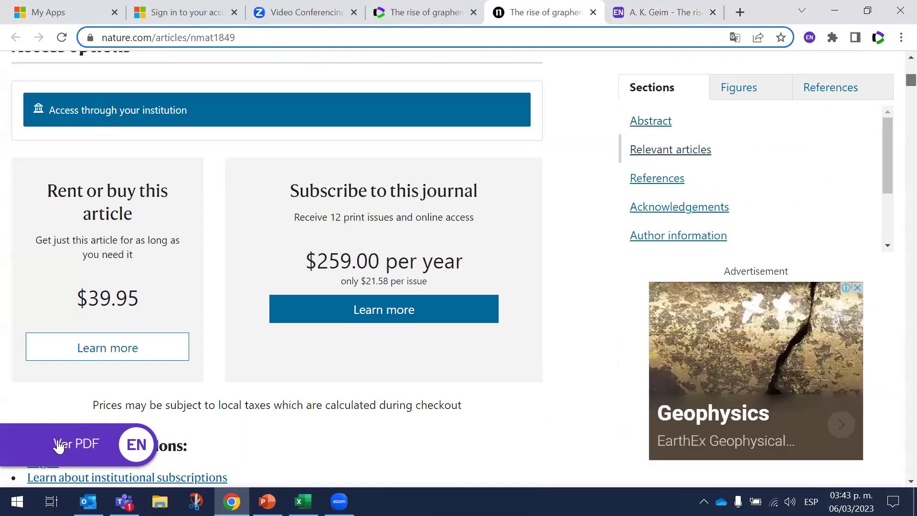
mouse_move(59, 446)
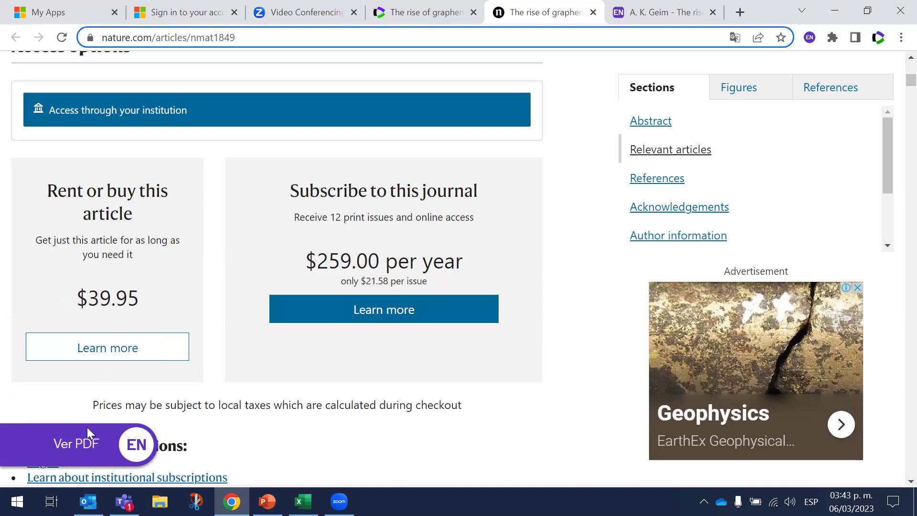
drag(78, 300, 136, 297)
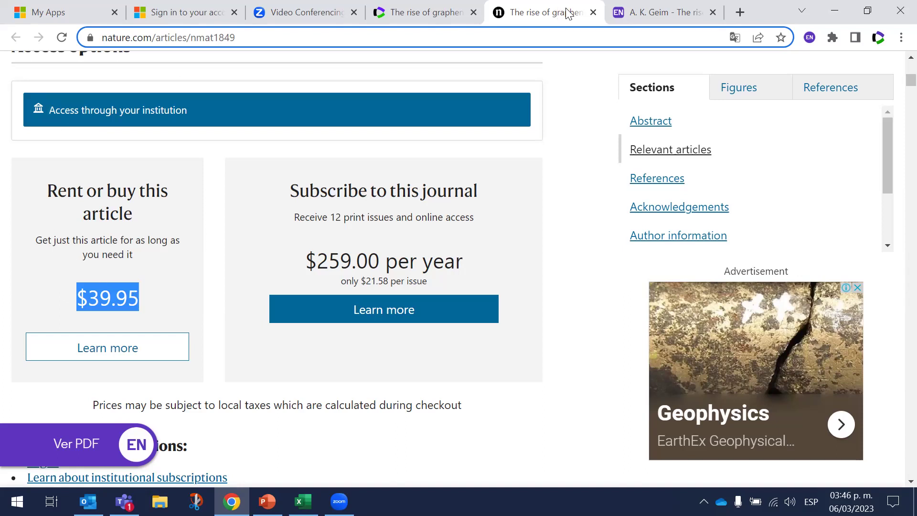
Step: Close the publisher page and PDF viewer, and go back from the graphene record to the energy results
click(593, 13)
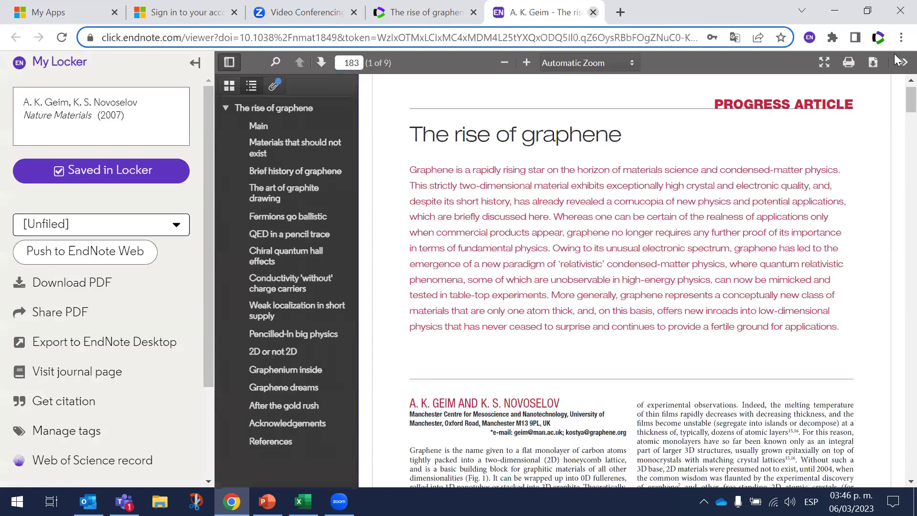
click(592, 13)
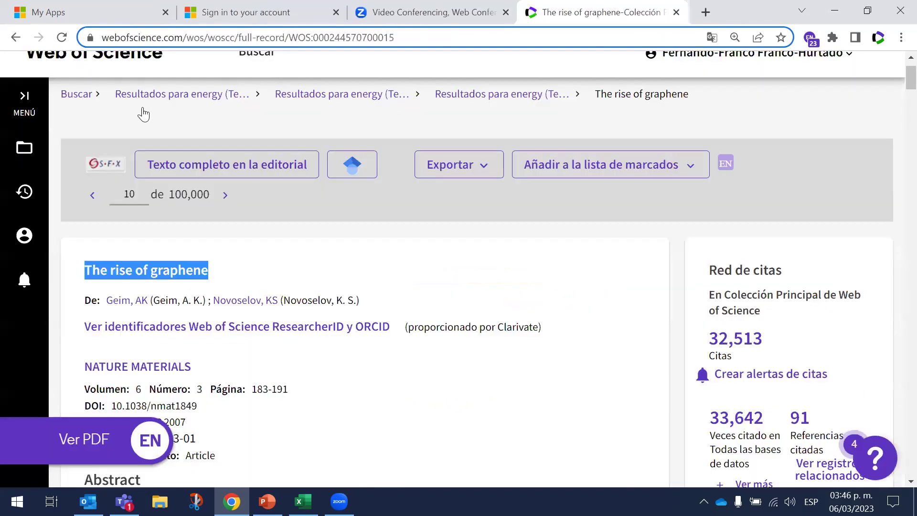
scroll(150, 114, up, 2)
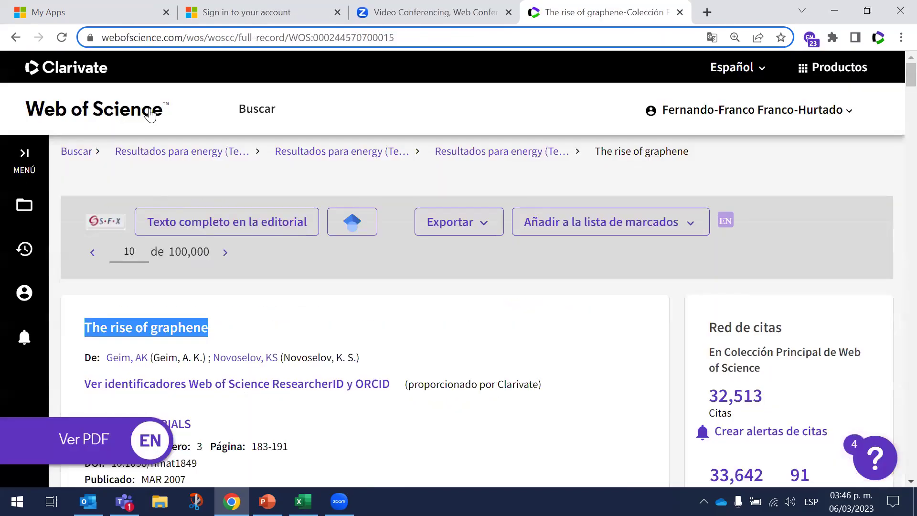
click(469, 152)
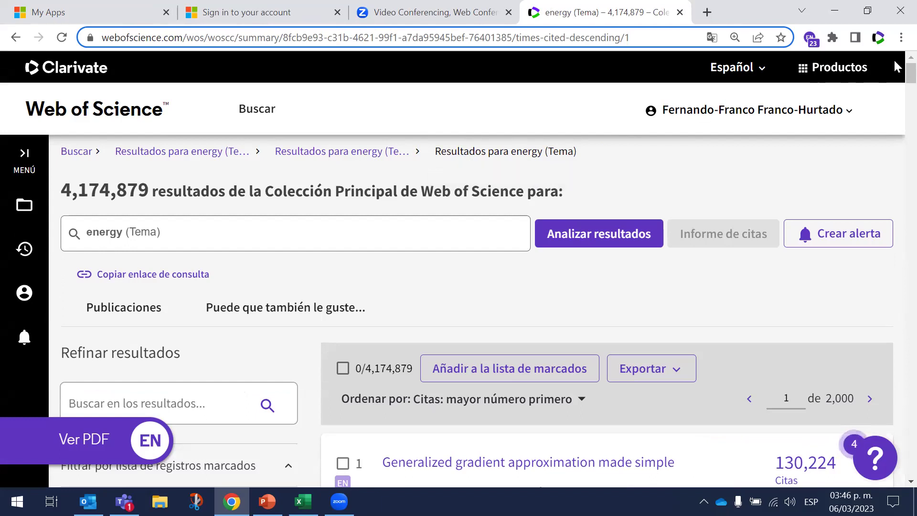
Step: Select the Highly Cited Papers and Hot Papers quick filters for the energy results
scroll(897, 84, down, 2)
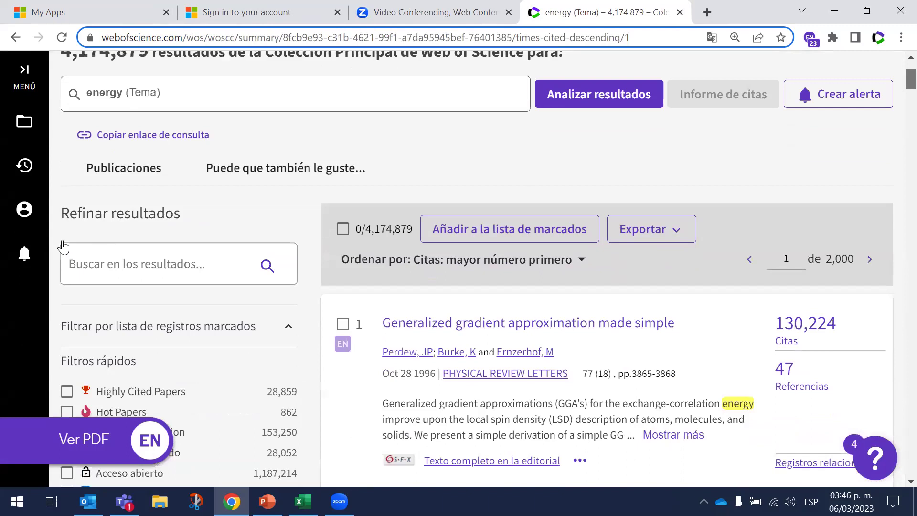
scroll(67, 237, down, 1)
scroll(67, 248, down, 2)
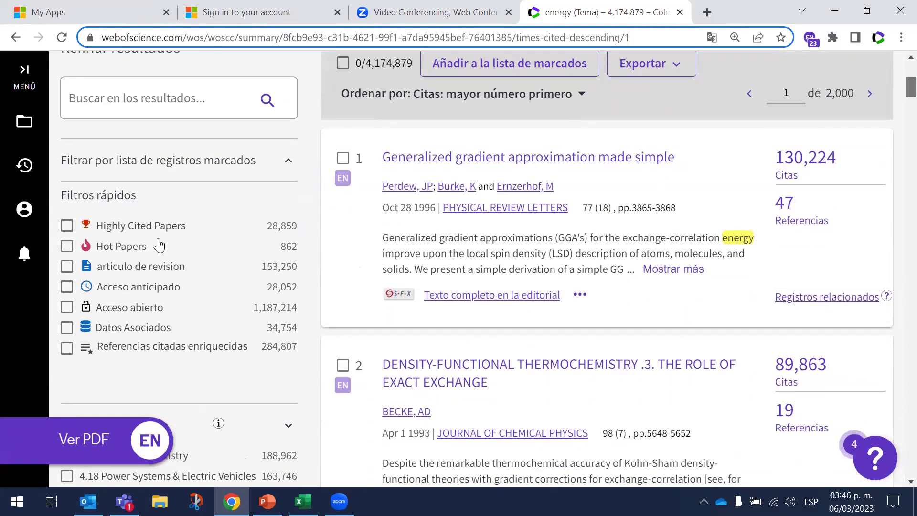
click(153, 234)
click(114, 246)
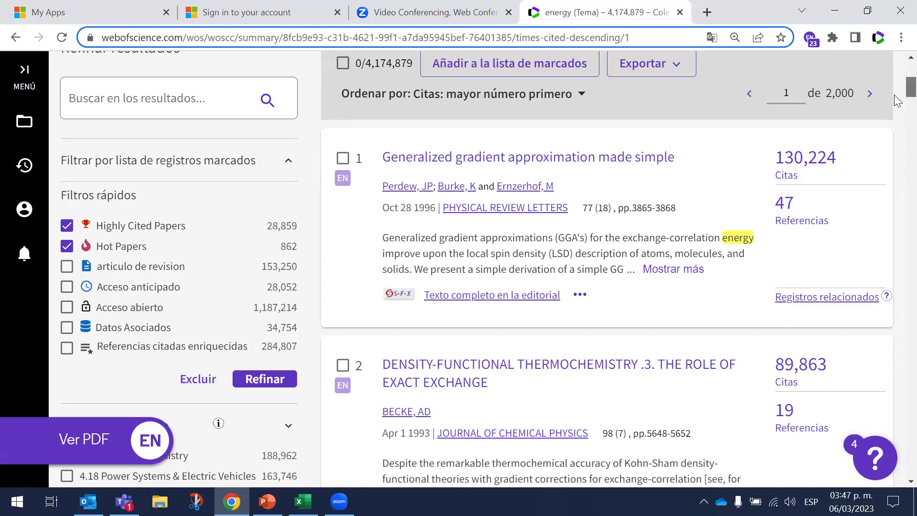
Step: Look through the refinement filters for citation topics, authors, publication years, document types and Web of Science categories
scroll(898, 98, down, 2)
scroll(898, 101, down, 1)
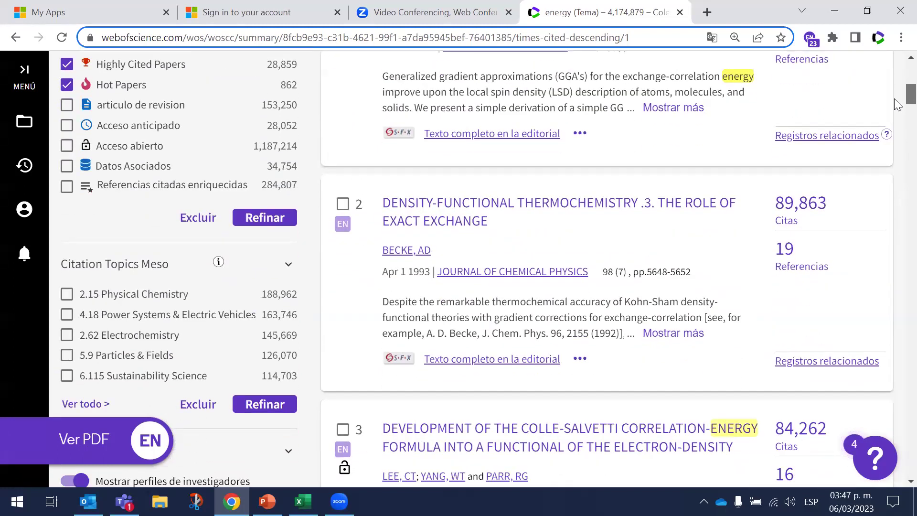
scroll(897, 117, down, 7)
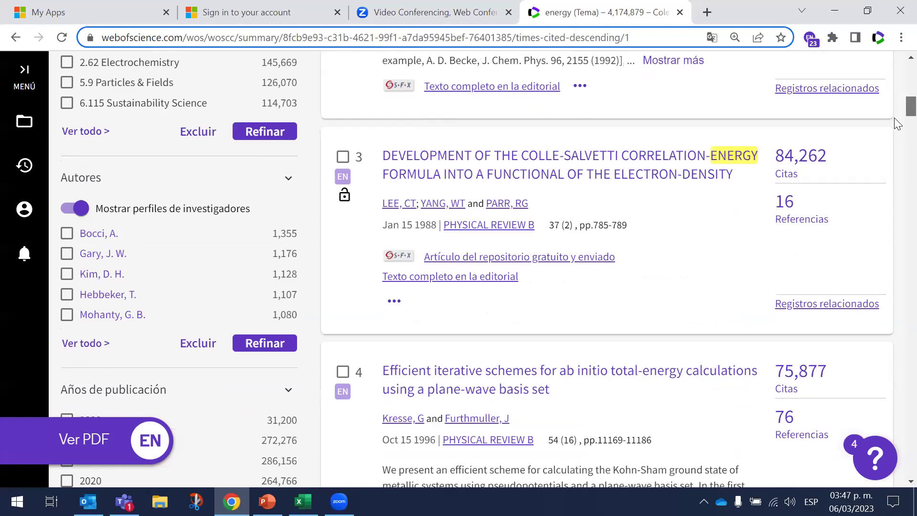
scroll(897, 127, down, 1)
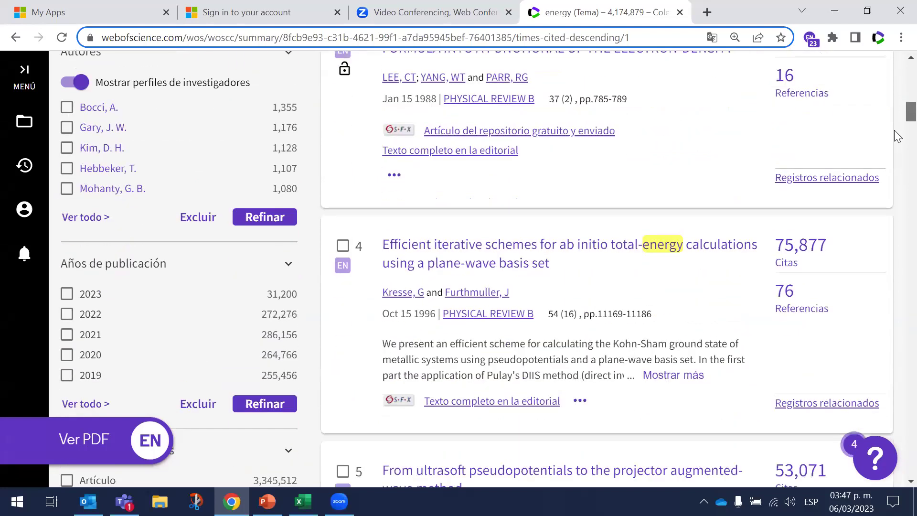
scroll(894, 130, down, 3)
scroll(863, 143, down, 1)
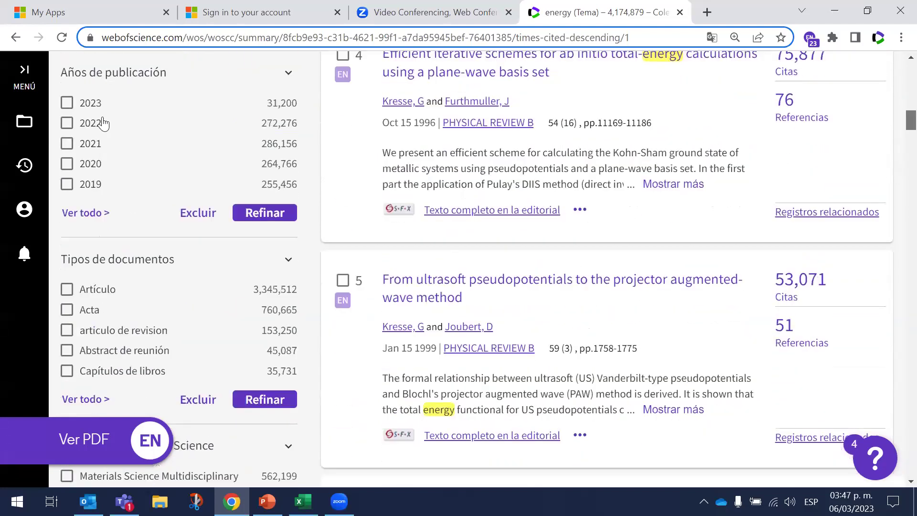
scroll(897, 125, down, 1)
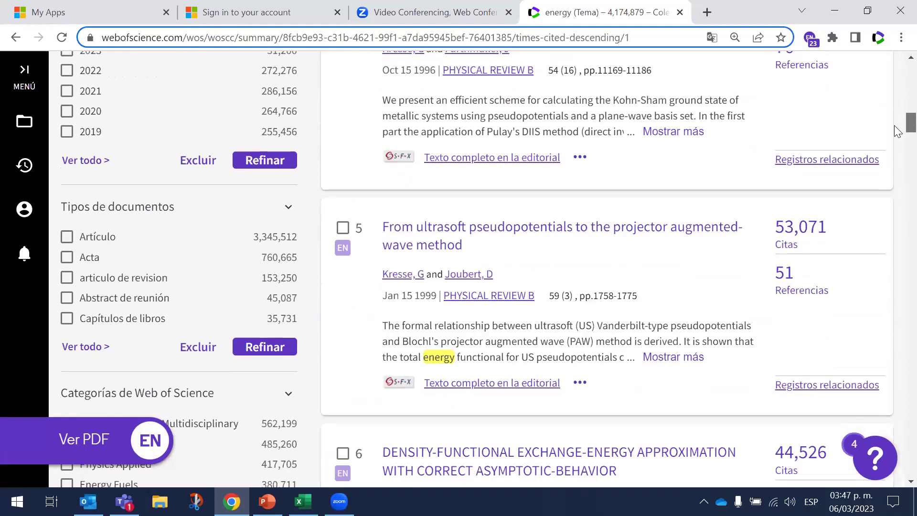
scroll(897, 138, down, 2)
scroll(406, 185, down, 1)
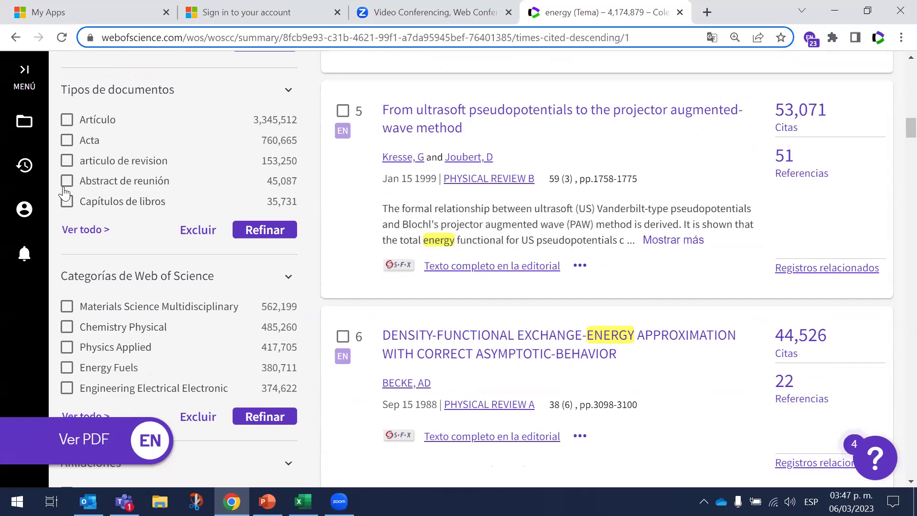
Step: Try the Chemistry Physical and Energy Fuels options in the Web of Science categories filter, leaving the categories cleared
scroll(65, 192, down, 3)
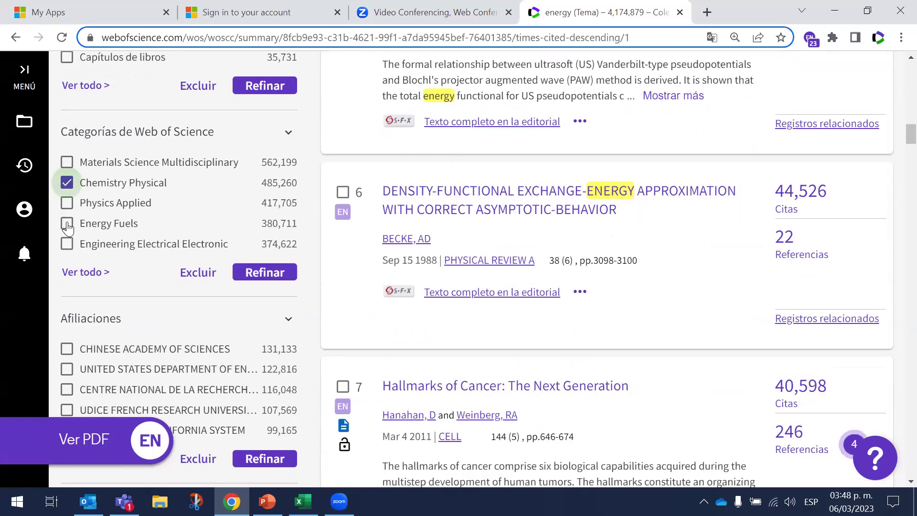
click(112, 228)
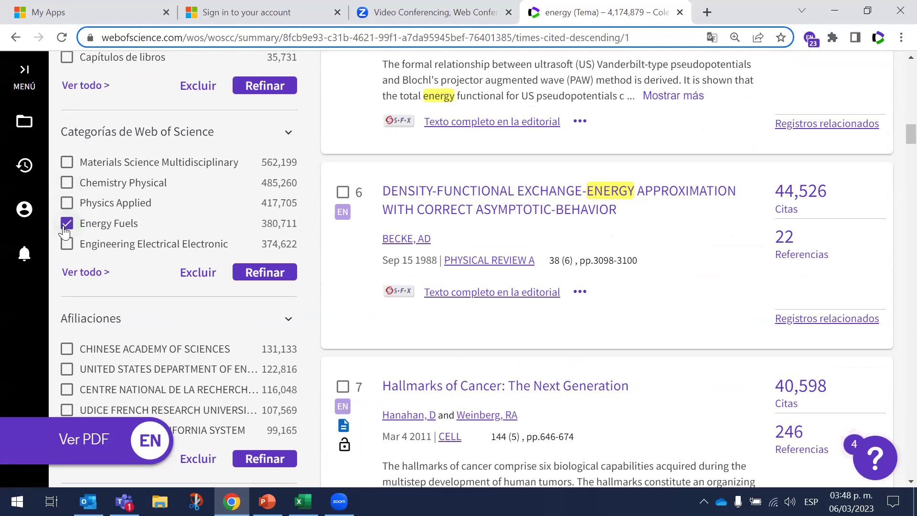
click(66, 231)
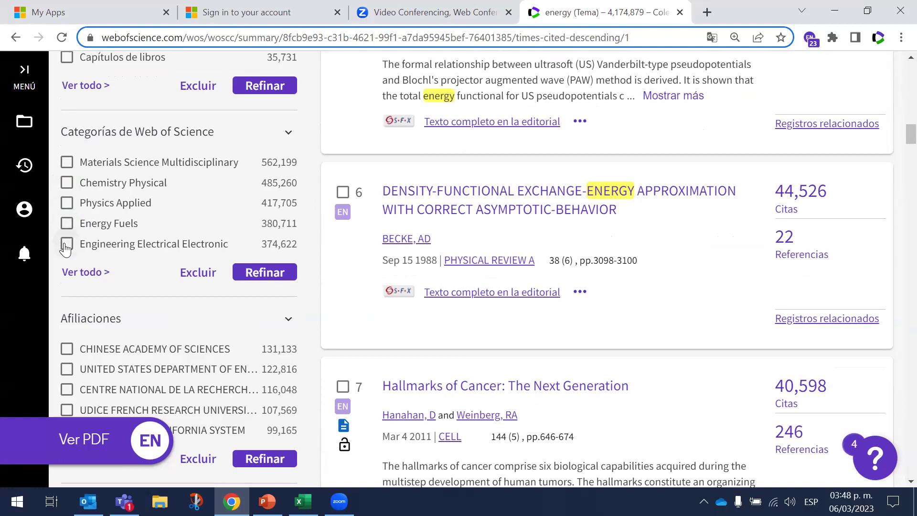
click(66, 245)
Step: Look through the affiliations, publication titles and publishers filters for the energy results and return to the start of the page
scroll(897, 152, down, 1)
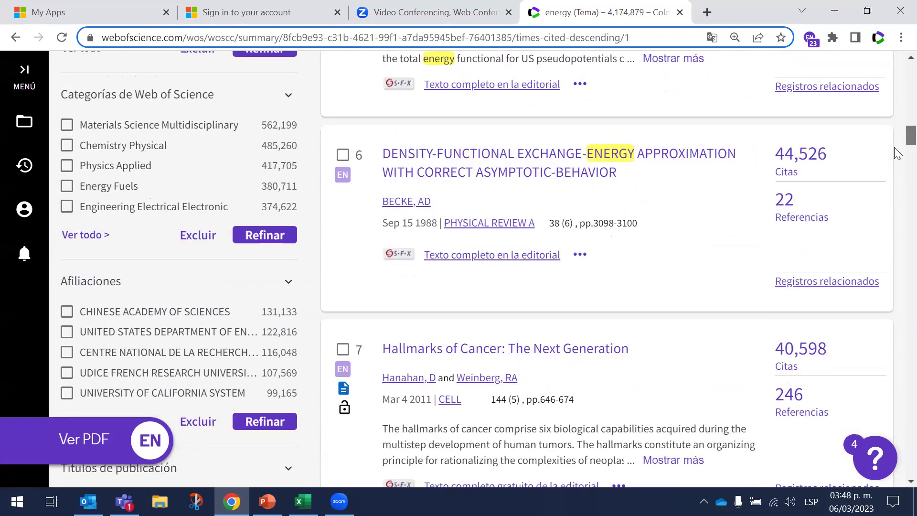
scroll(897, 152, down, 1)
scroll(897, 155, down, 1)
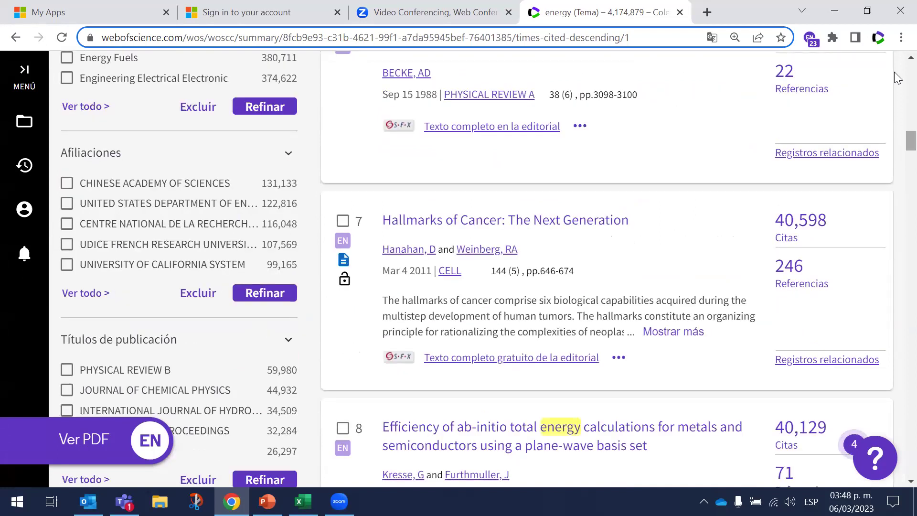
scroll(897, 67, down, 1)
scroll(897, 67, down, 6)
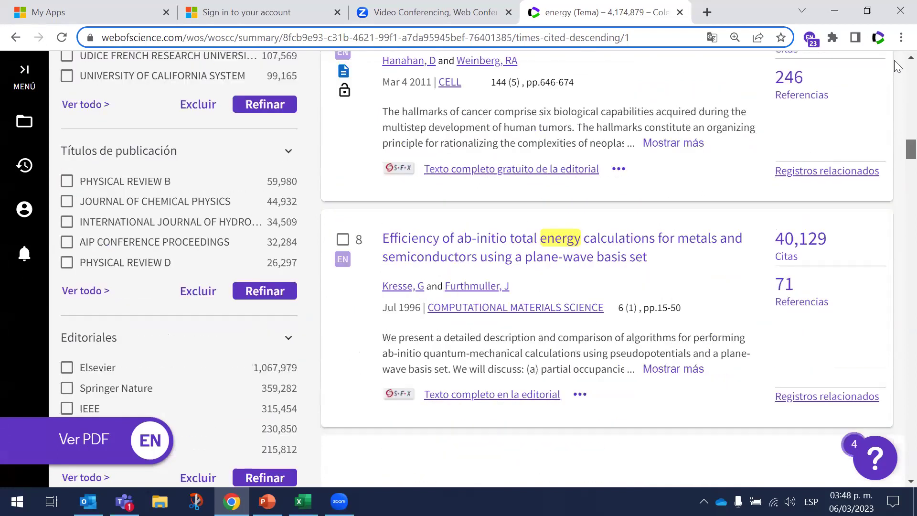
scroll(897, 67, up, 3)
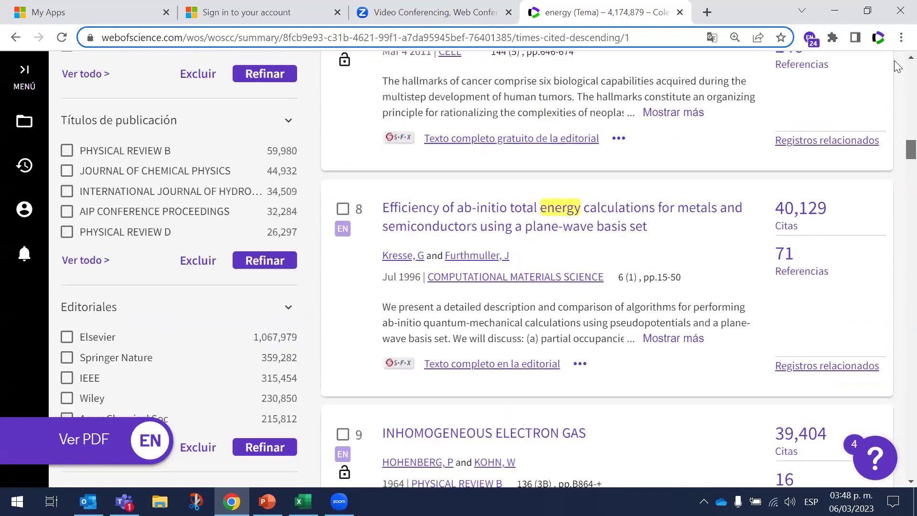
scroll(143, 86, up, 6)
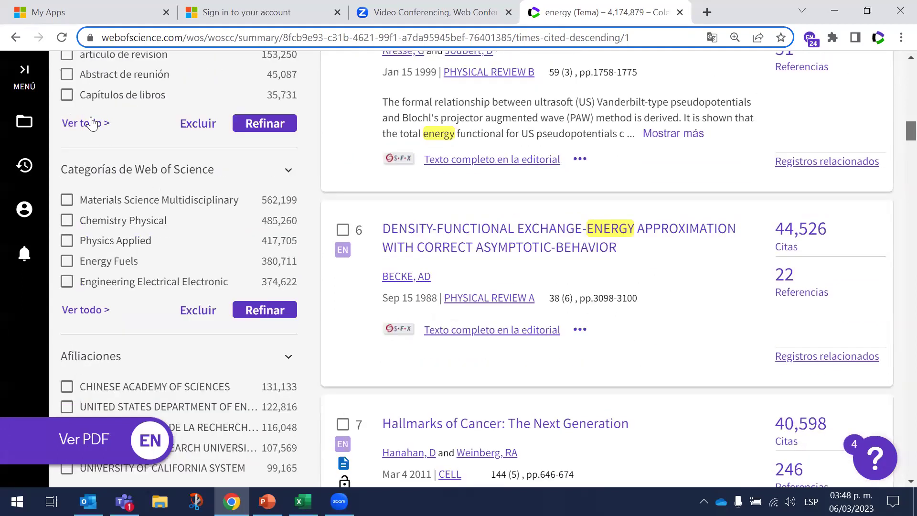
scroll(92, 123, up, 10)
Step: Return to the basic search page and choose SciELO Citation Index as the database to search
key(alt+Left)
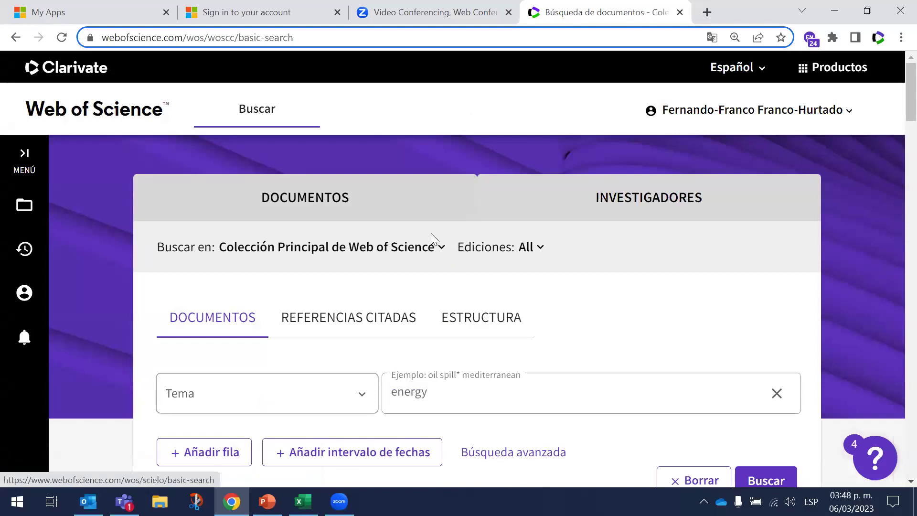
click(432, 245)
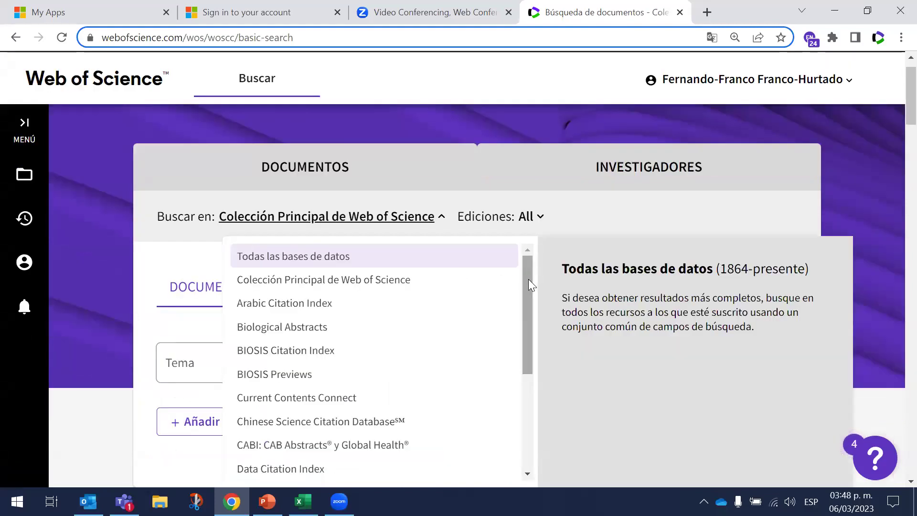
scroll(505, 425, down, 4)
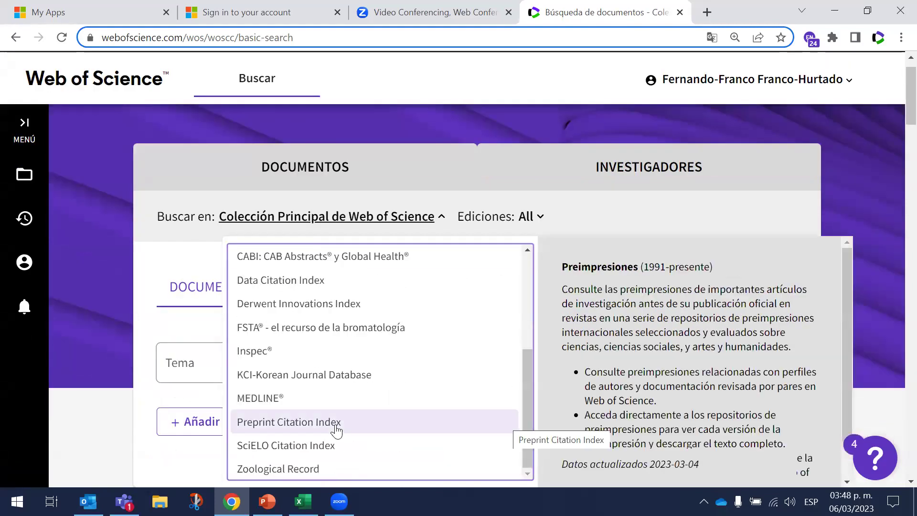
click(334, 445)
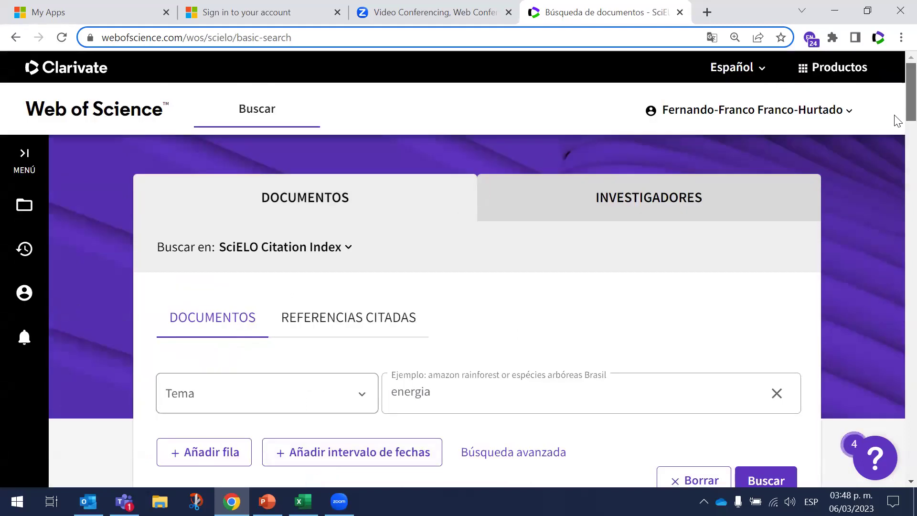
scroll(895, 116, down, 3)
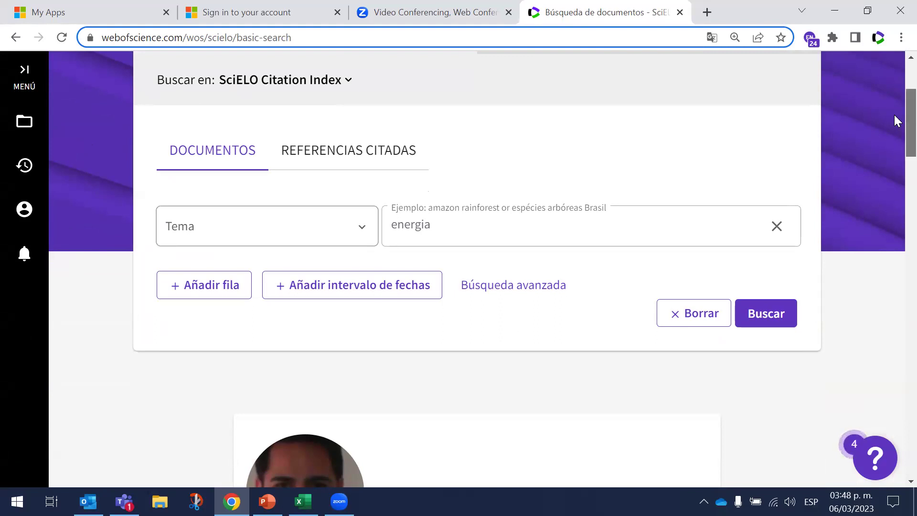
scroll(894, 116, up, 4)
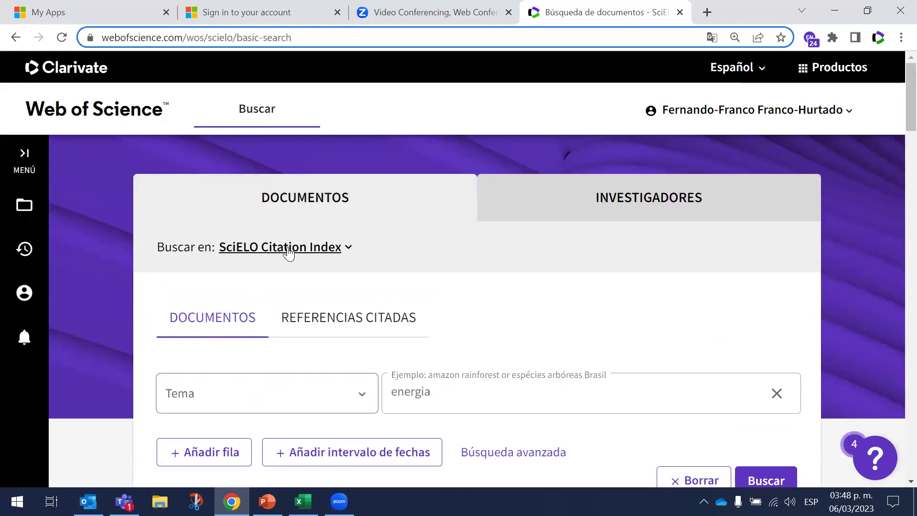
Step: Set the search database back to Colección Principal de Web of Science
click(287, 251)
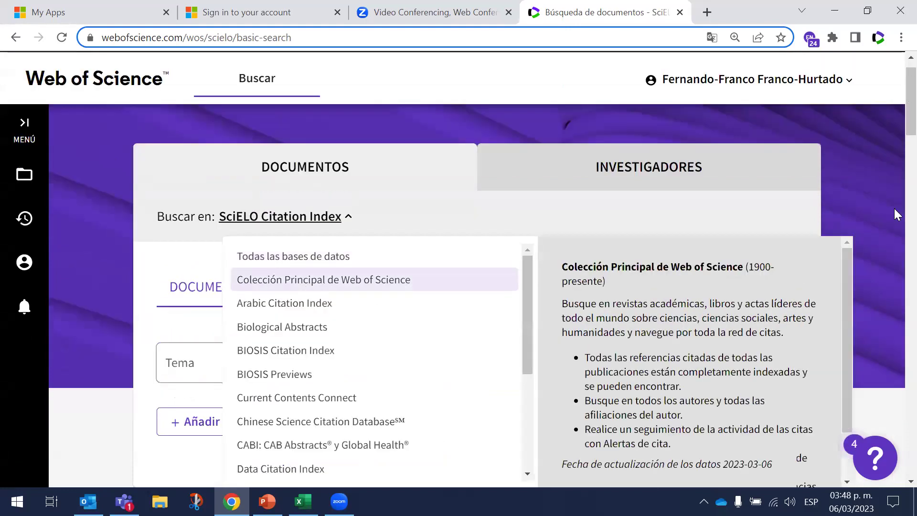
key(Return)
scroll(895, 134, down, 2)
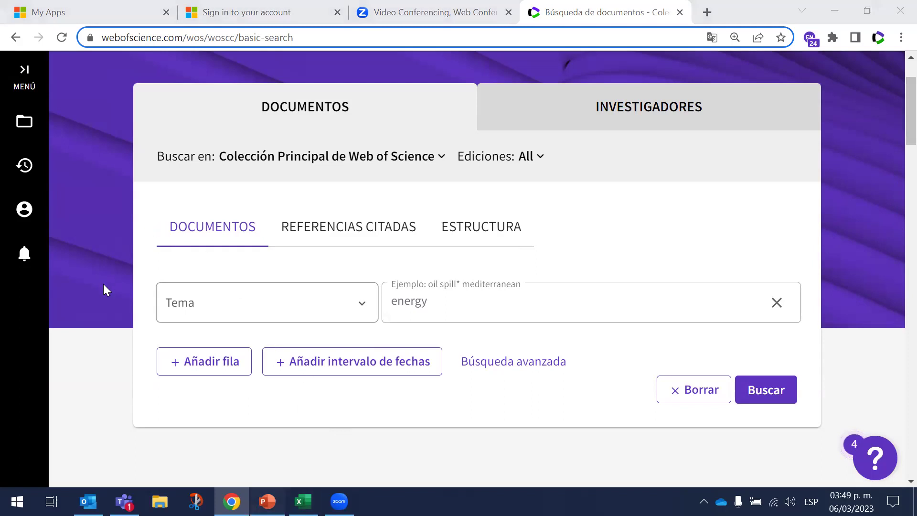
Step: Switch to the PowerPoint presentation and show the Ciclo de la Investigación slide
key(alt+Tab)
key(Page_Up)
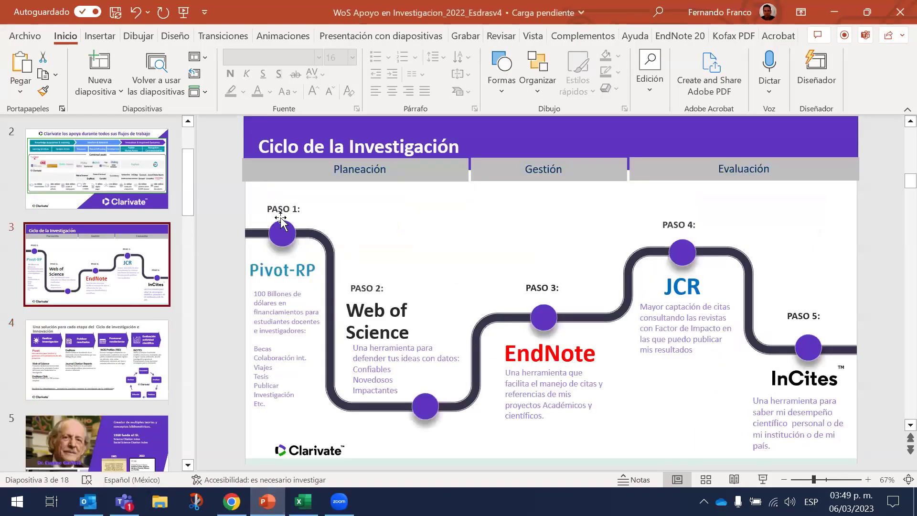
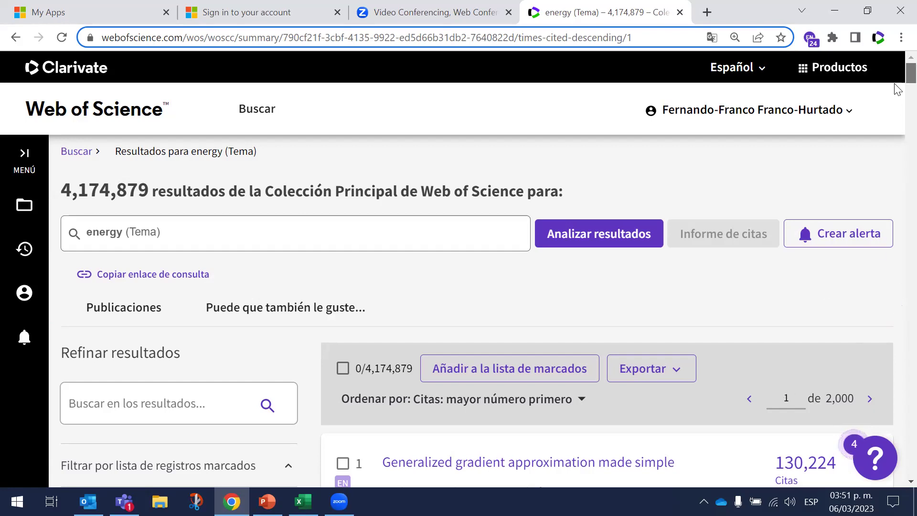
Step: Start Word from the energy results page and create a blank document
scroll(897, 100, down, 1)
scroll(894, 102, down, 4)
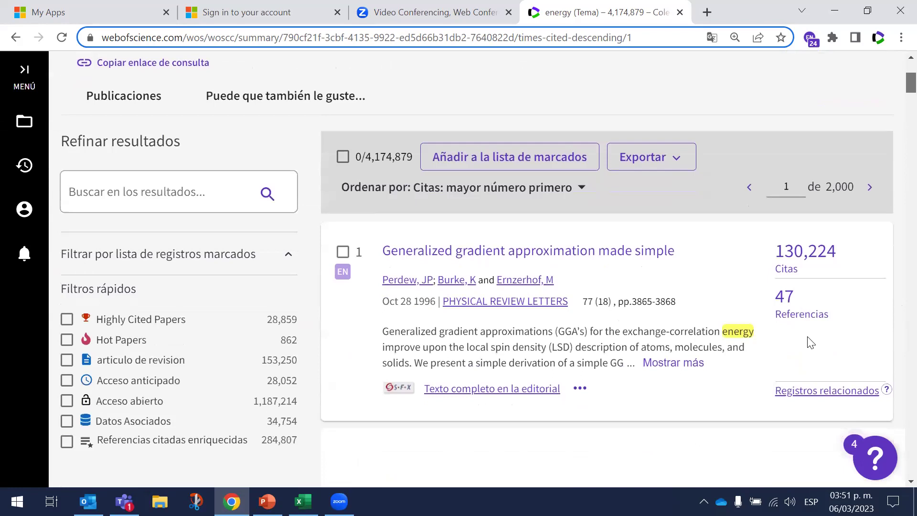
scroll(811, 342, down, 2)
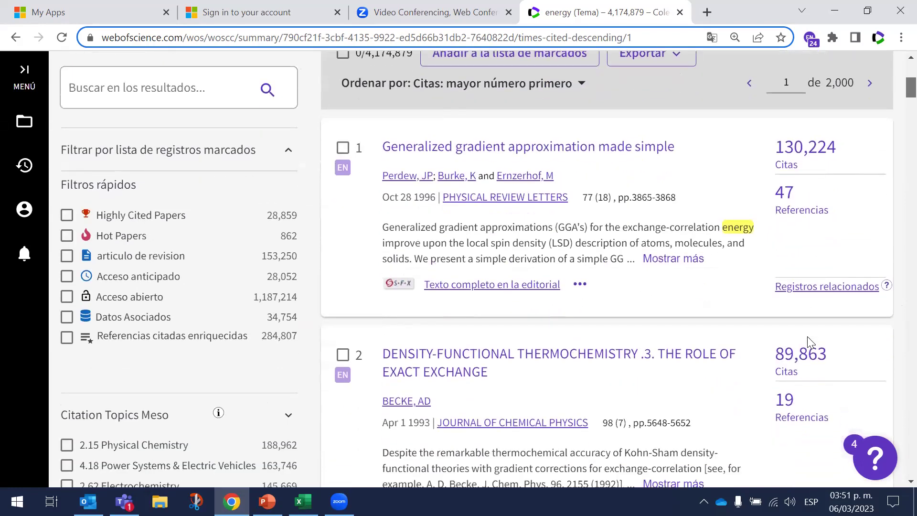
scroll(155, 380, down, 1)
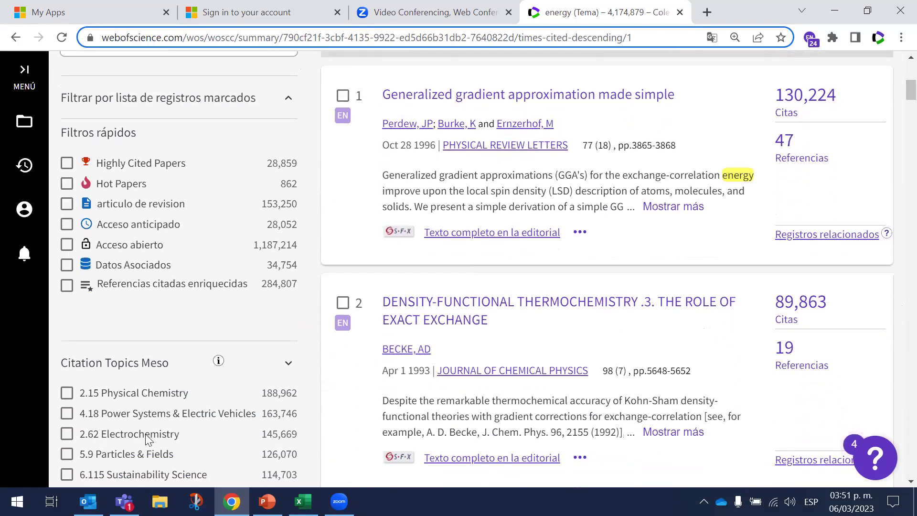
click(17, 501)
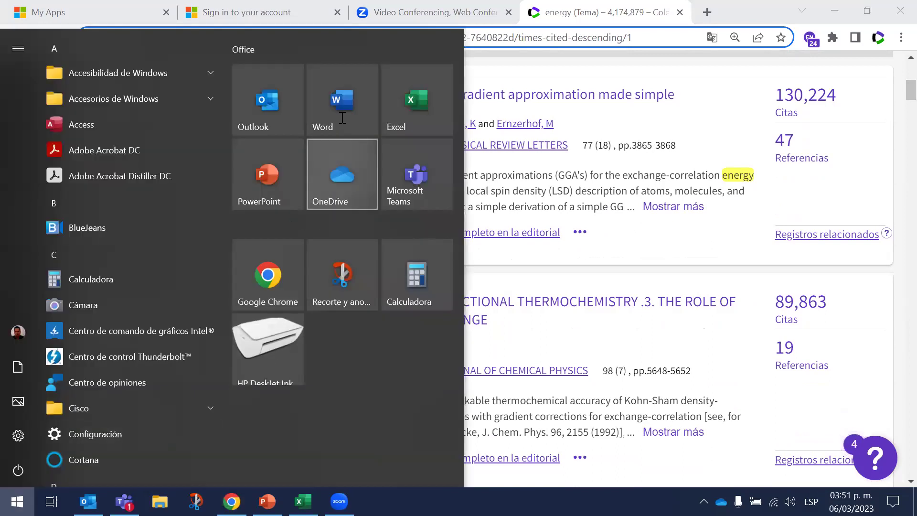
click(342, 118)
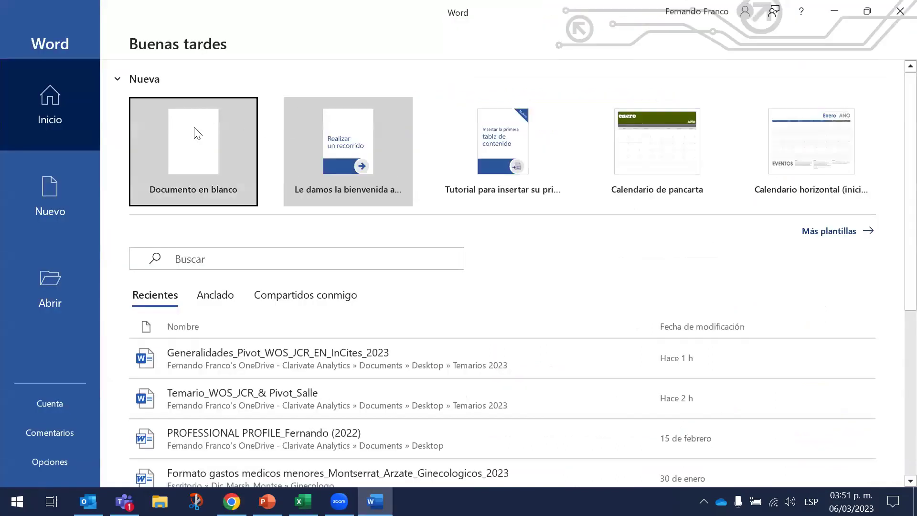
click(196, 132)
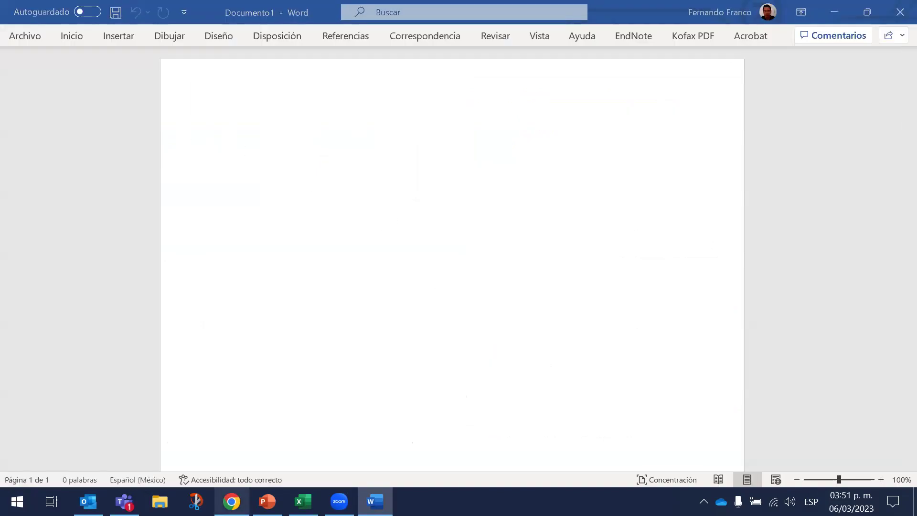
Step: Switch back to the Web of Science energy results in Chrome and open EndNote from the Clarivate products
key(alt+Tab)
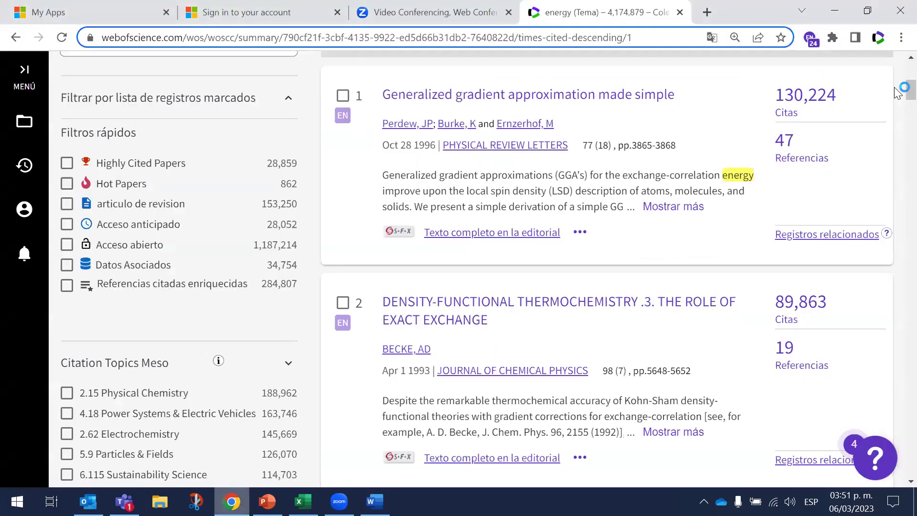
scroll(815, 195, up, 2)
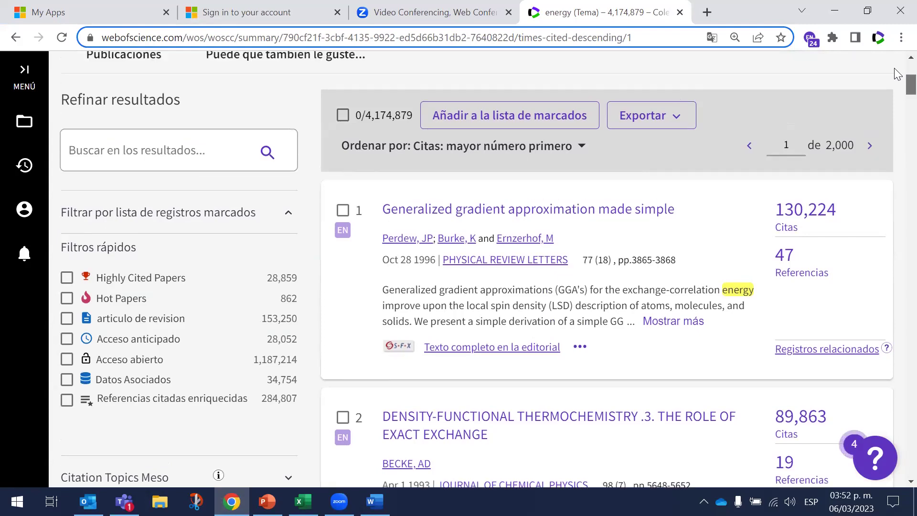
scroll(897, 76, up, 5)
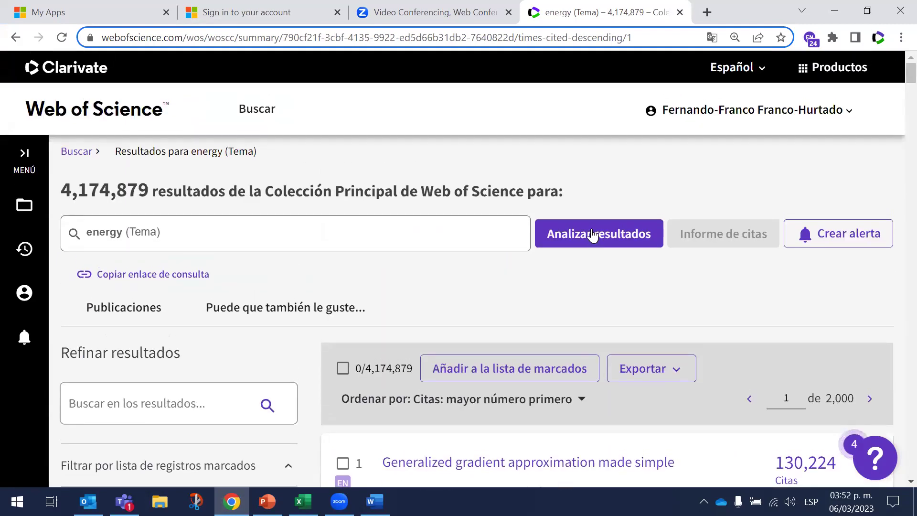
click(805, 69)
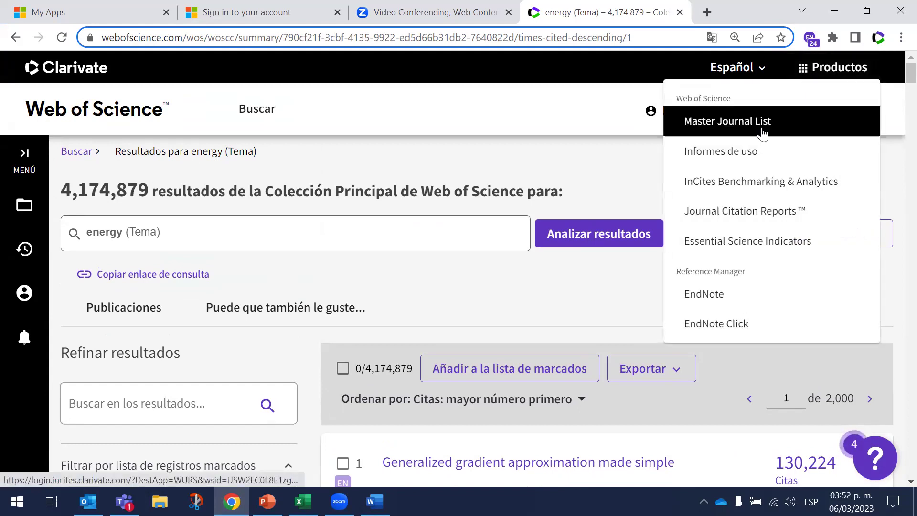
click(716, 294)
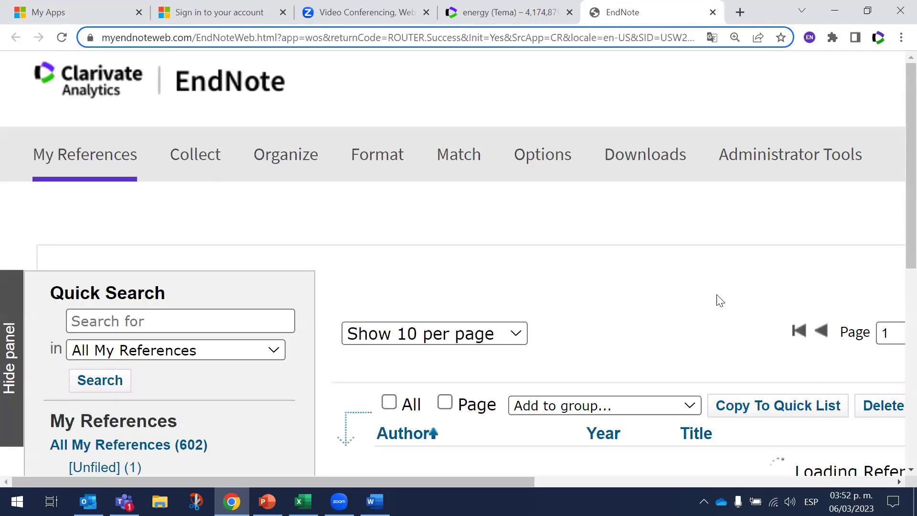
Step: Change the EndNote site's display language to Español
scroll(895, 327, down, 8)
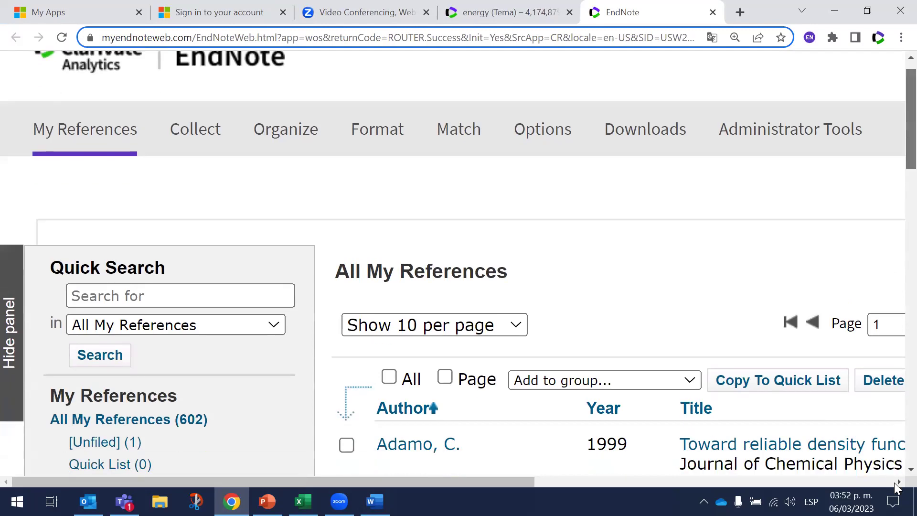
scroll(897, 399, down, 10)
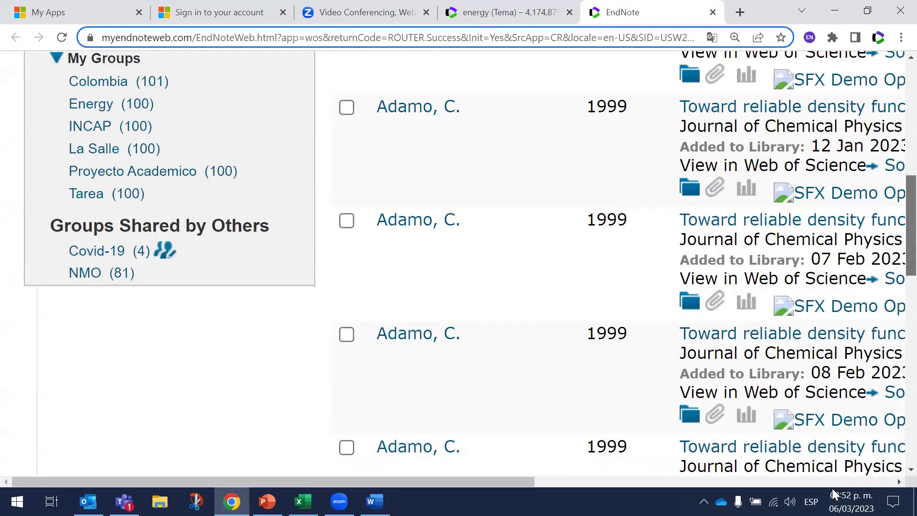
scroll(897, 399, down, 8)
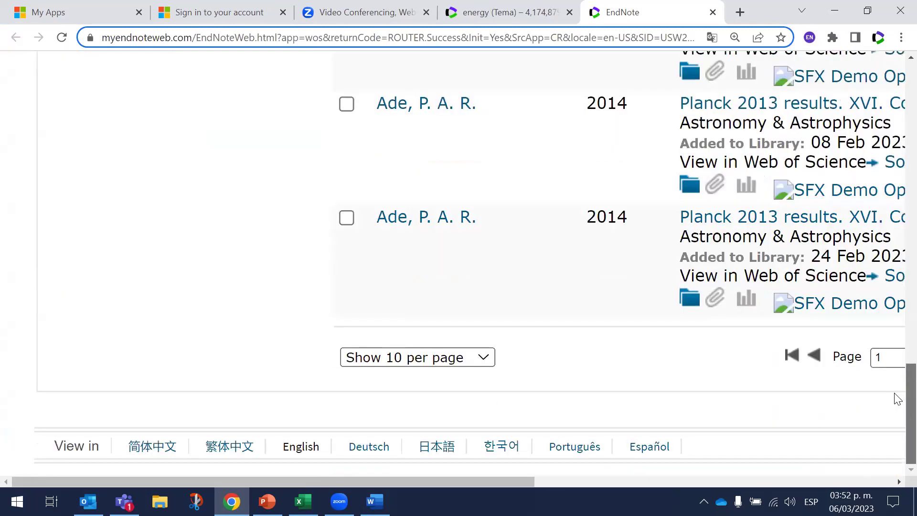
click(650, 446)
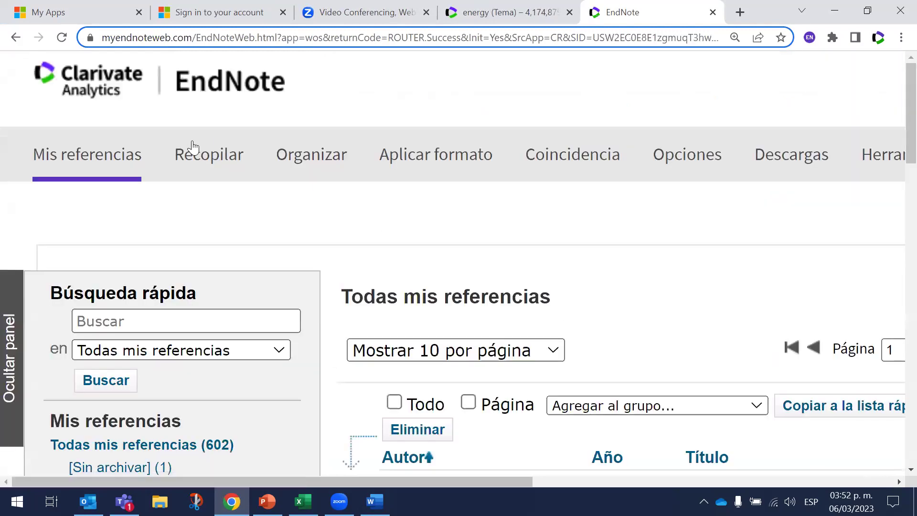
Step: Look through the EndNote options for collecting, organizing and formatting references
mouse_move(206, 158)
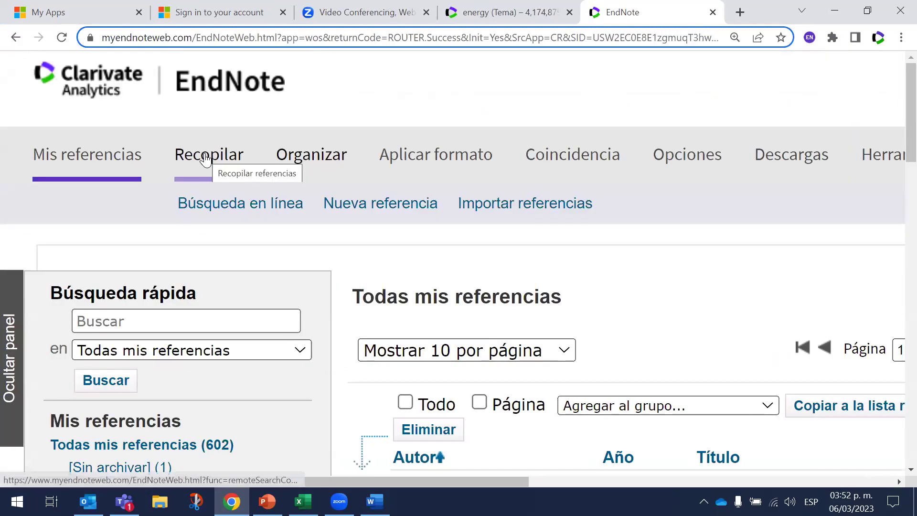
mouse_move(315, 158)
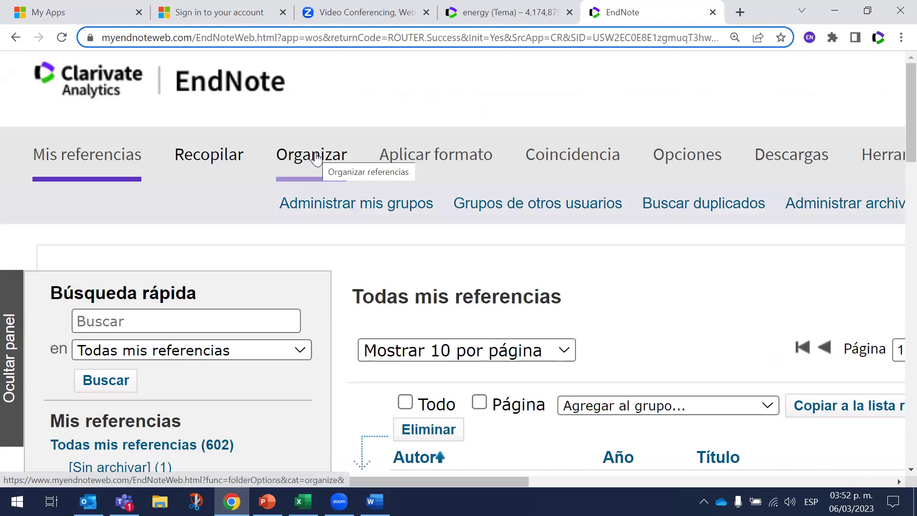
mouse_move(420, 164)
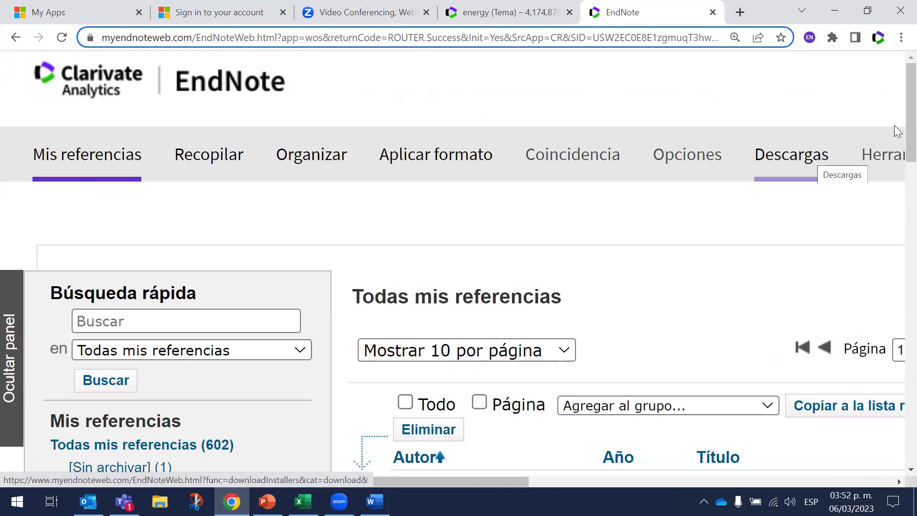
Step: Show only the references that are not filed in any group, using [Sin archivar]
scroll(895, 125, down, 1)
scroll(289, 333, down, 1)
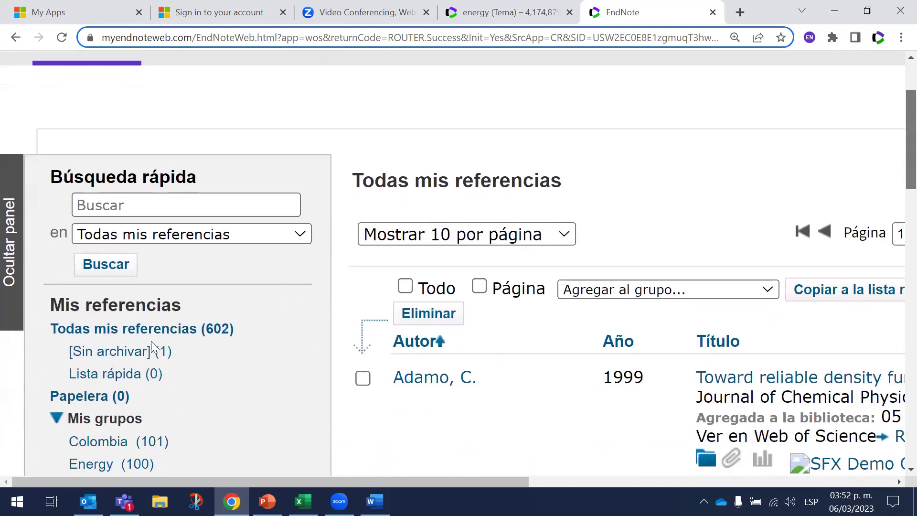
click(187, 329)
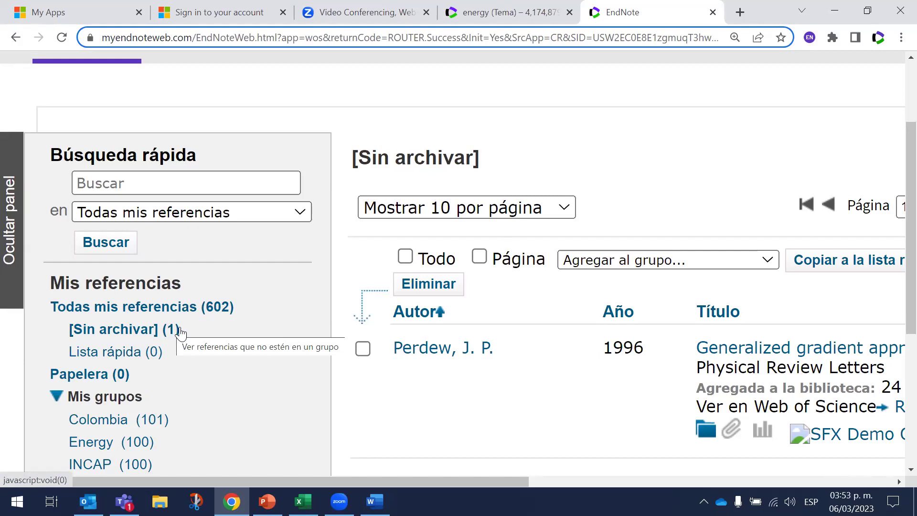
click(134, 334)
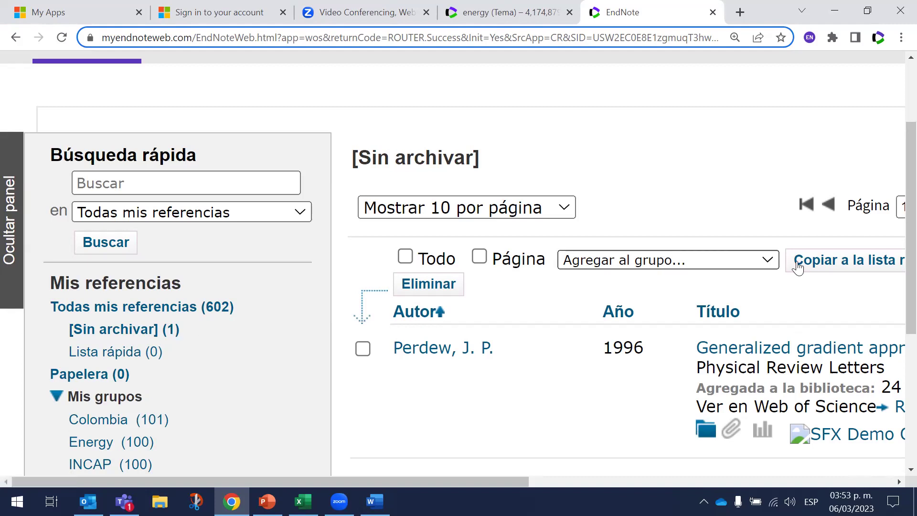
Step: Delete the only unfiled reference in [Sin archivar] from the EndNote library
scroll(897, 315, down, 2)
scroll(125, 301, down, 1)
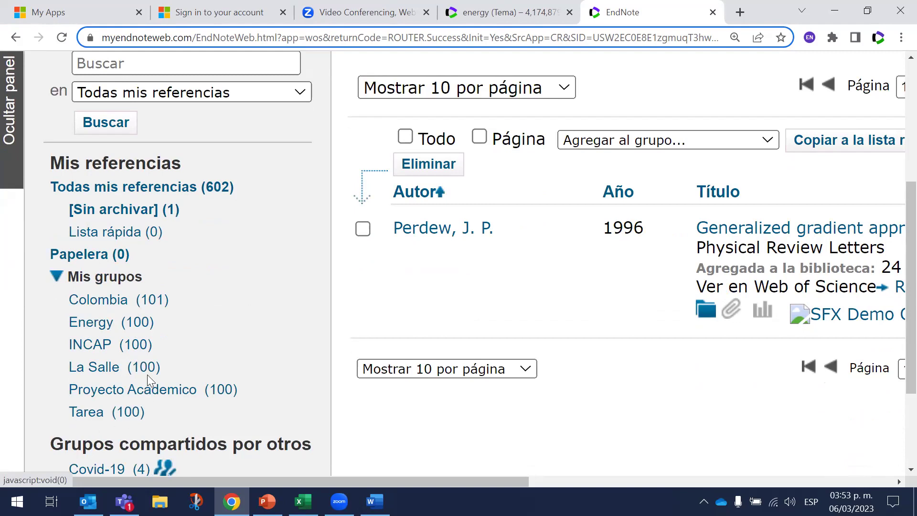
scroll(897, 282, up, 3)
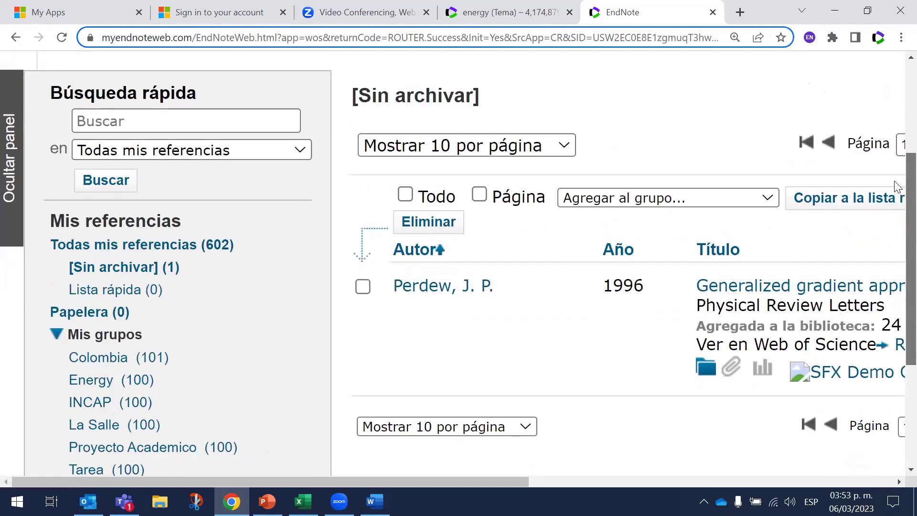
scroll(153, 406, up, 1)
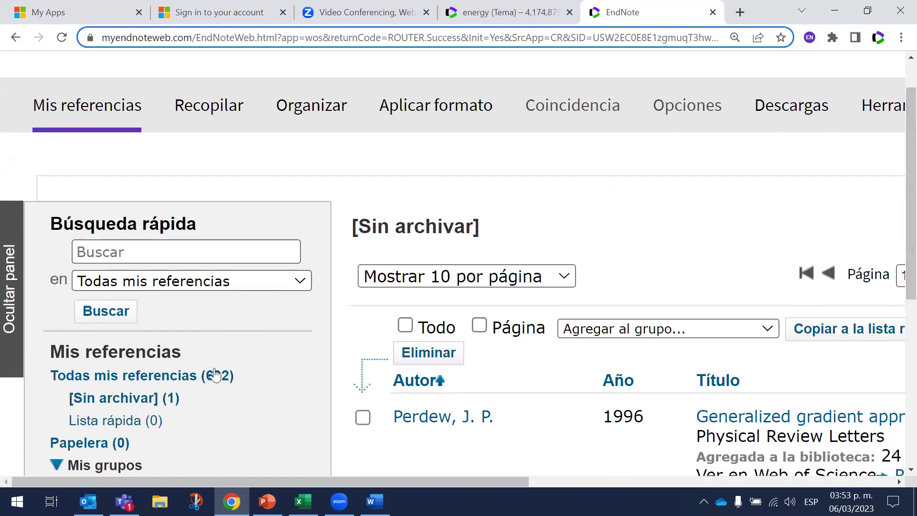
click(363, 417)
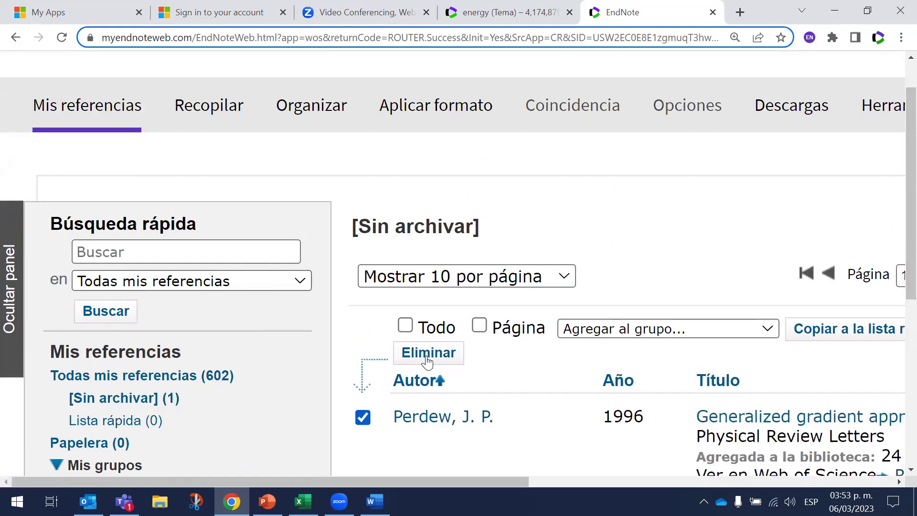
click(428, 337)
drag(180, 399, 58, 399)
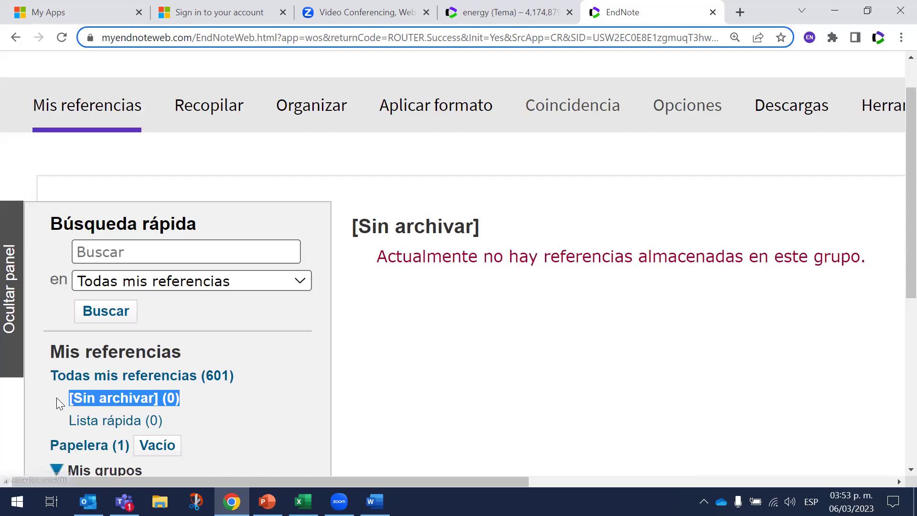
click(170, 404)
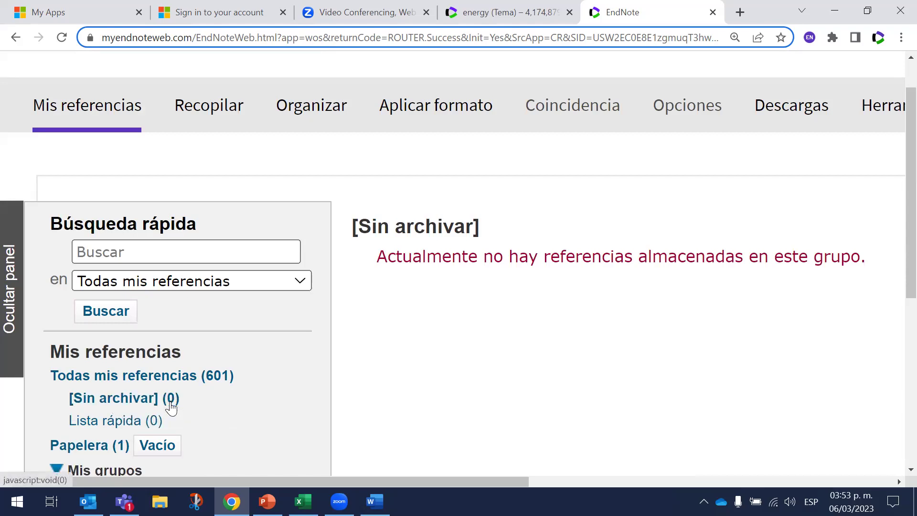
Step: Return to the Web of Science energy results and select the first record, "Generalized gradient approximation made simple"
click(509, 10)
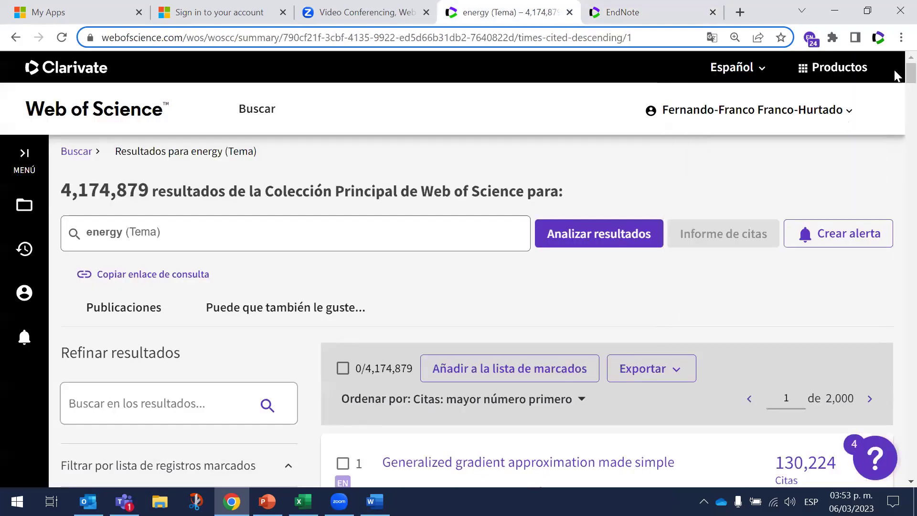
scroll(897, 88, down, 1)
scroll(434, 139, down, 1)
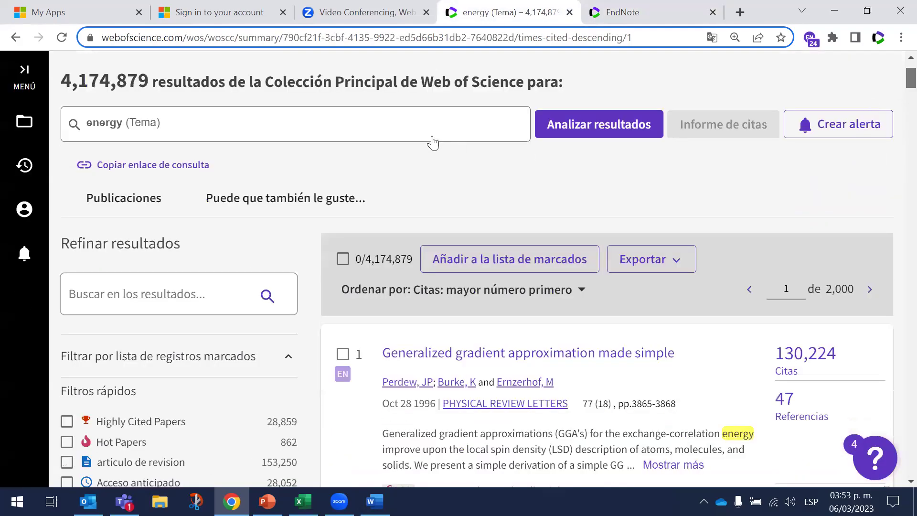
scroll(345, 148, down, 1)
scroll(346, 149, down, 2)
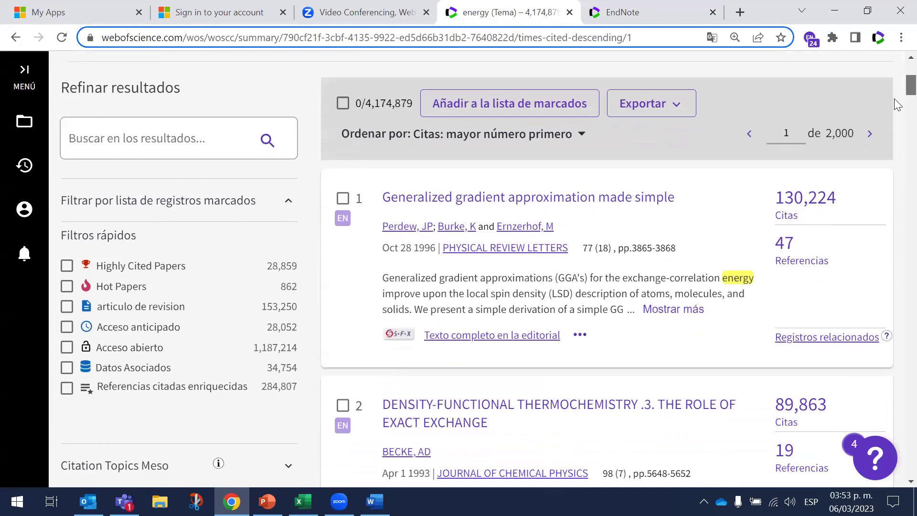
scroll(897, 98, down, 1)
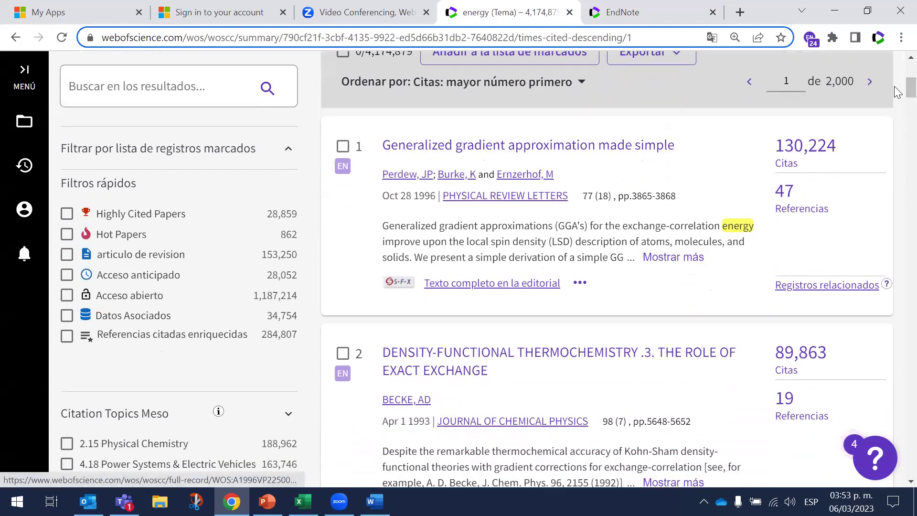
scroll(897, 93, up, 1)
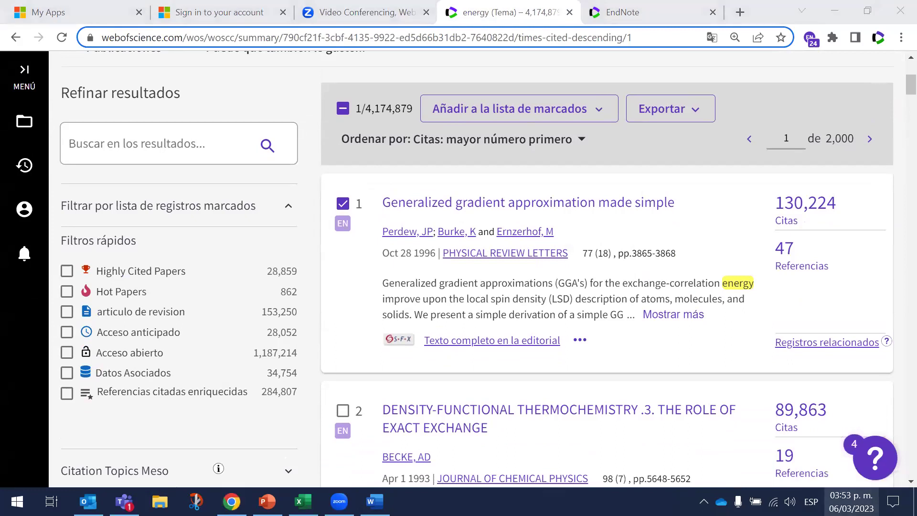
click(851, 502)
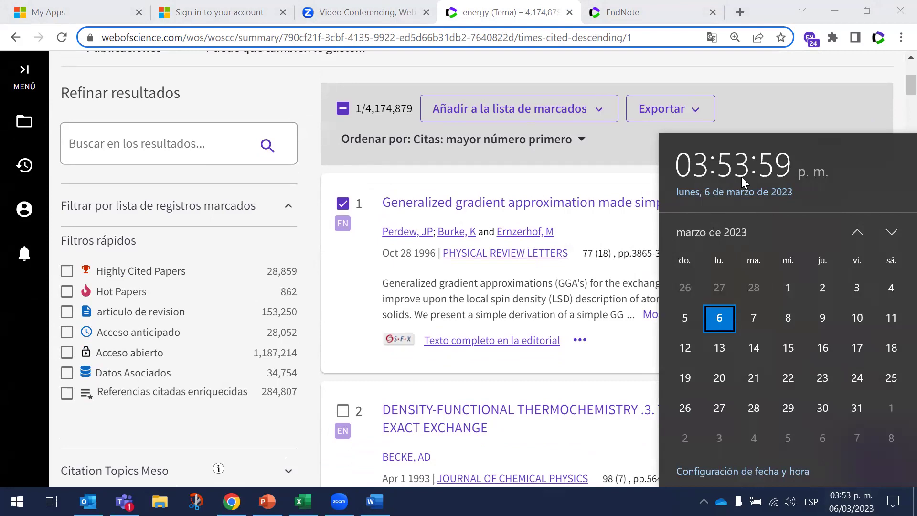
click(805, 109)
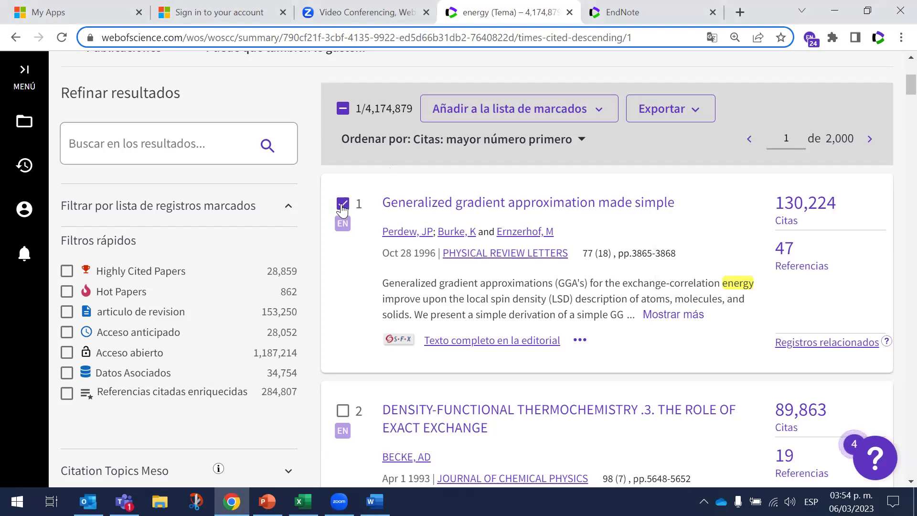
Step: Export records 1 to 200 of the energy results to EndNote Online with Autor, Título, Fuente as the record content
click(695, 111)
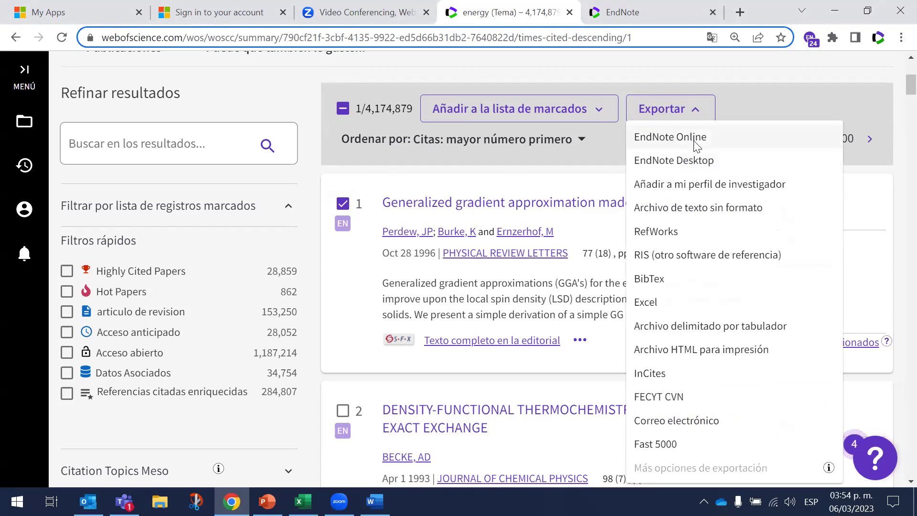
click(469, 188)
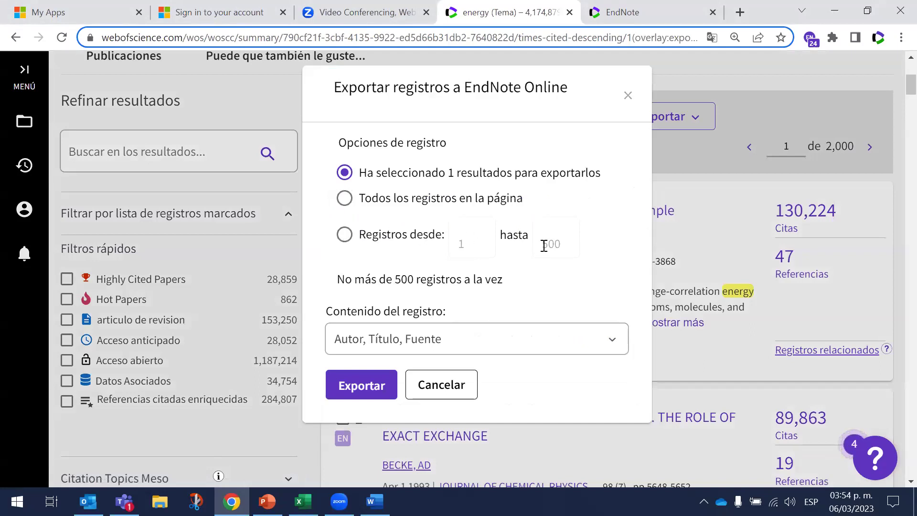
click(544, 245)
double_click(546, 243)
text(200)
click(360, 383)
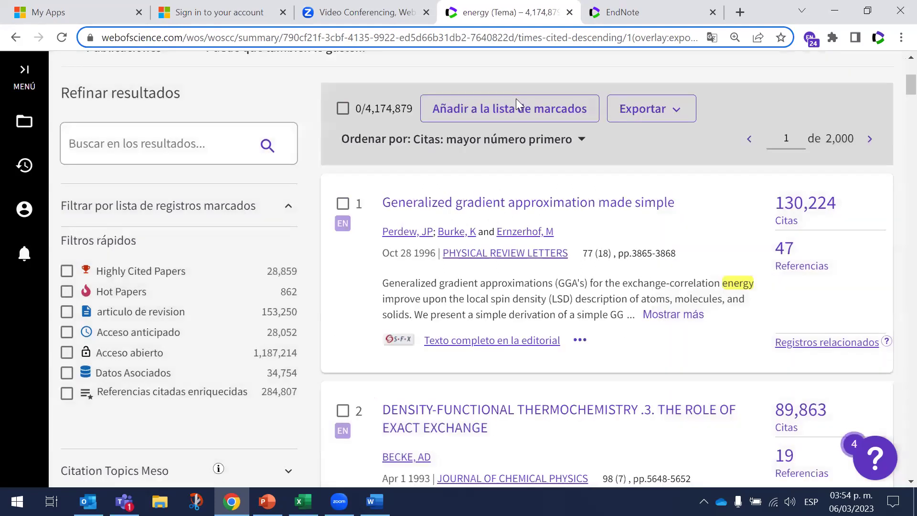
Step: Switch back to the EndNote library and reload it, allowing the form to be resubmitted, to check the unfiled references
click(605, 7)
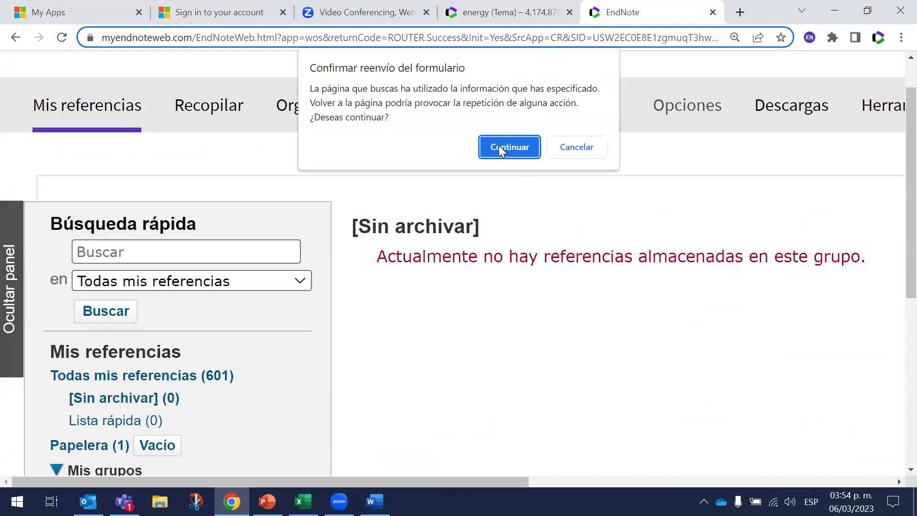
click(501, 146)
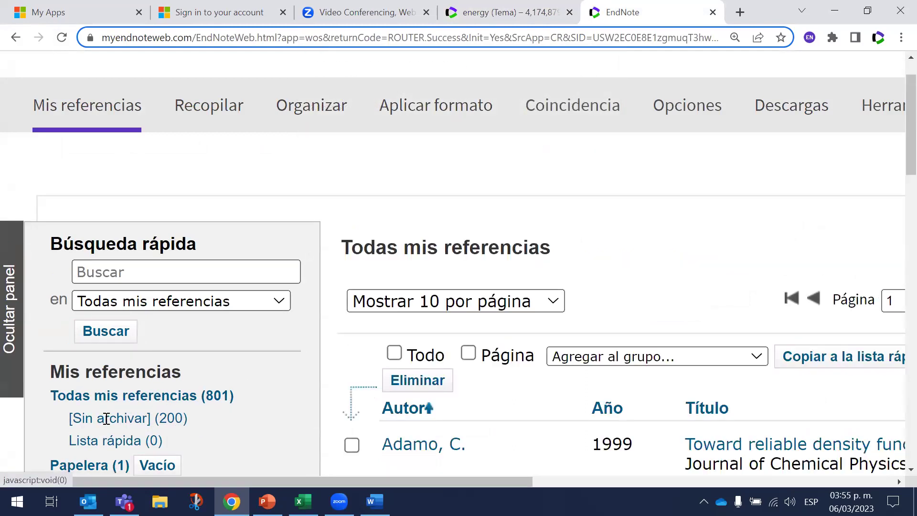
triple_click(78, 418)
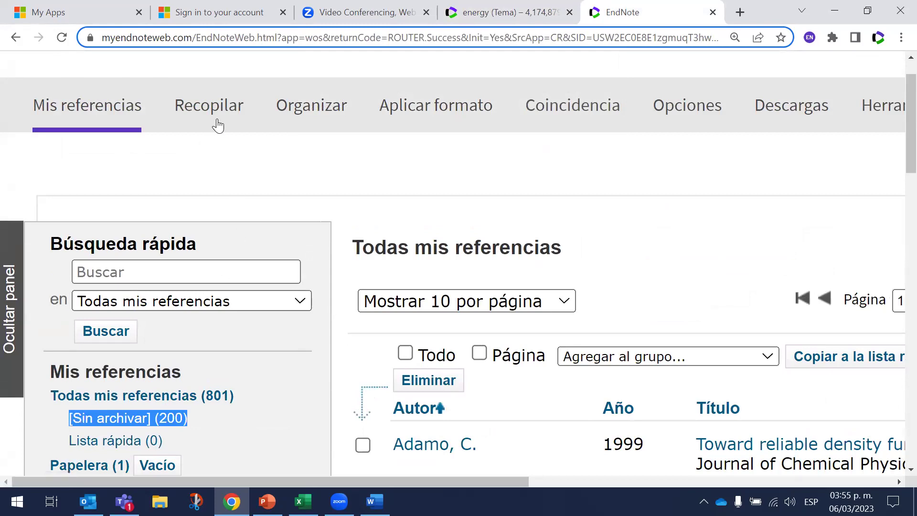
mouse_move(217, 123)
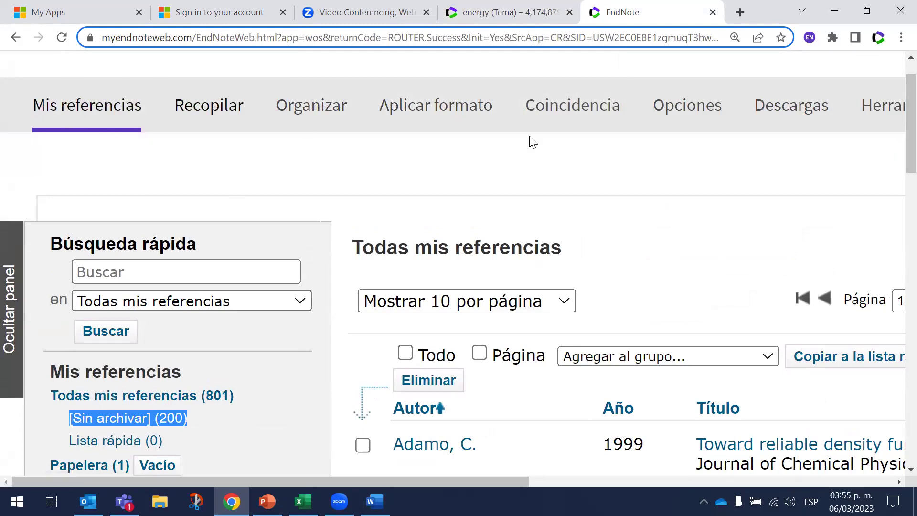
Step: Show the unfiled references, select all of them and add them to a new group named UTPL
scroll(146, 217, down, 3)
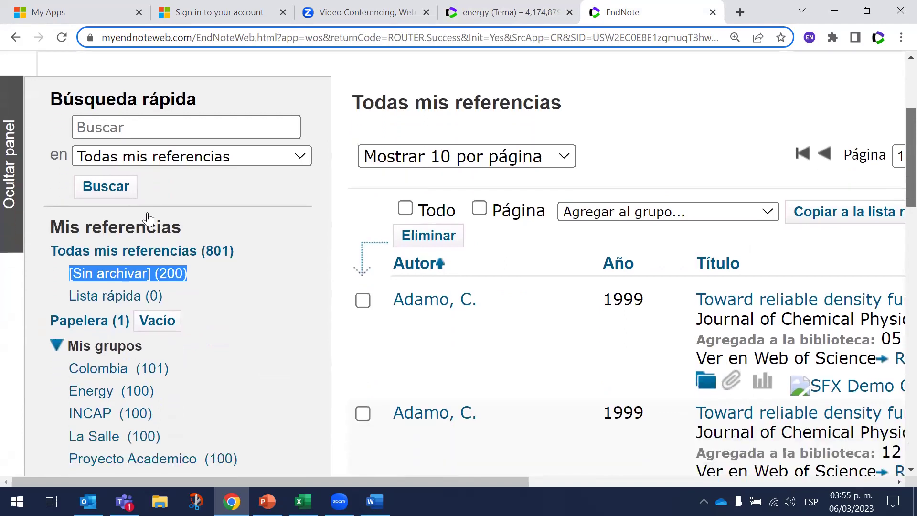
scroll(147, 218, down, 1)
click(363, 230)
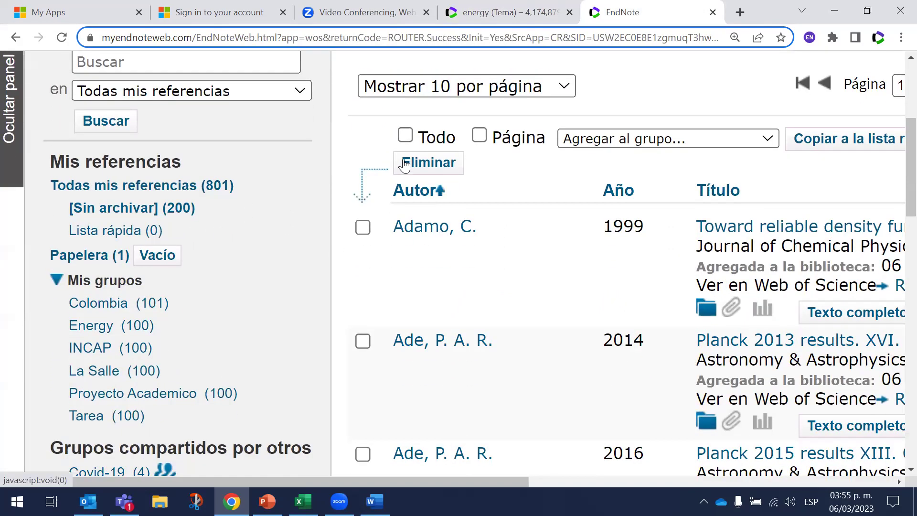
click(650, 141)
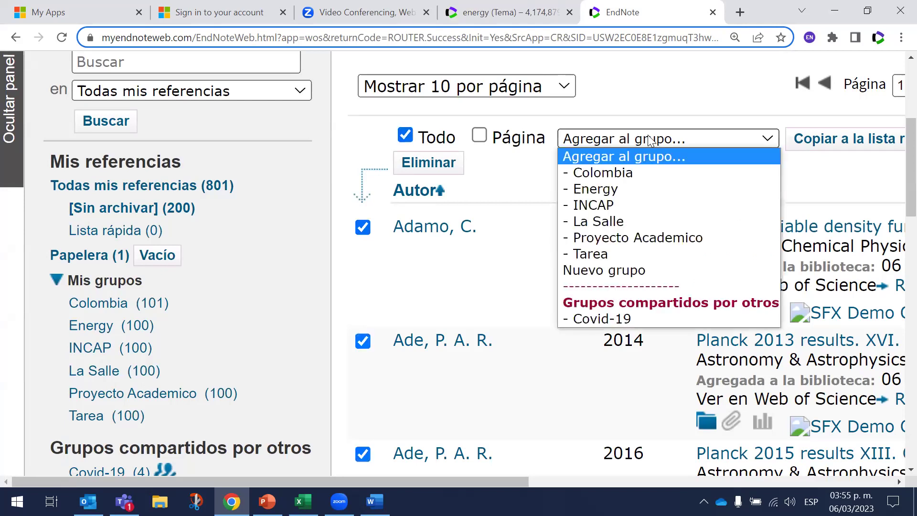
click(617, 271)
key(BackSpace)
text(UTPL)
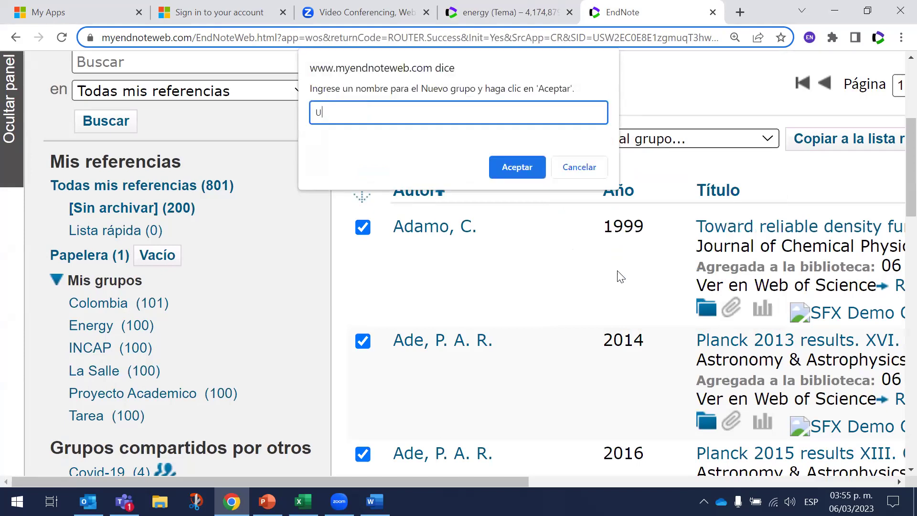
click(523, 165)
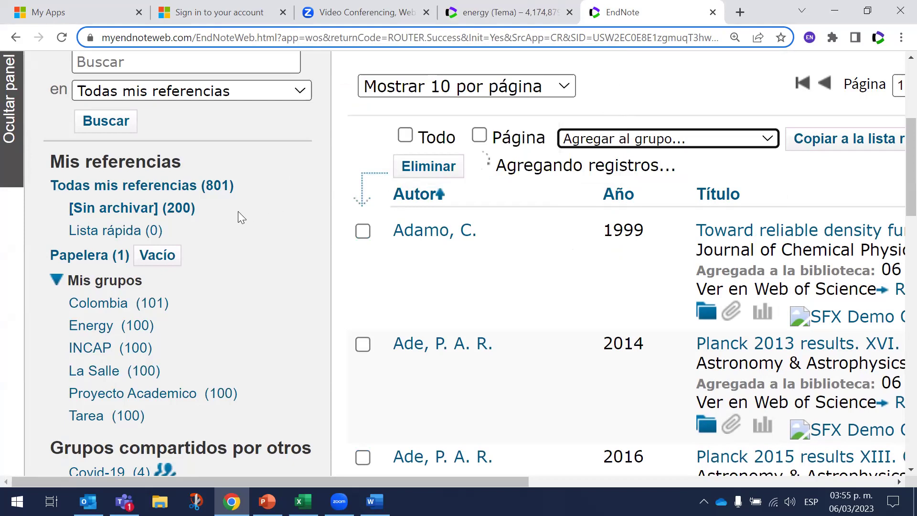
double_click(181, 209)
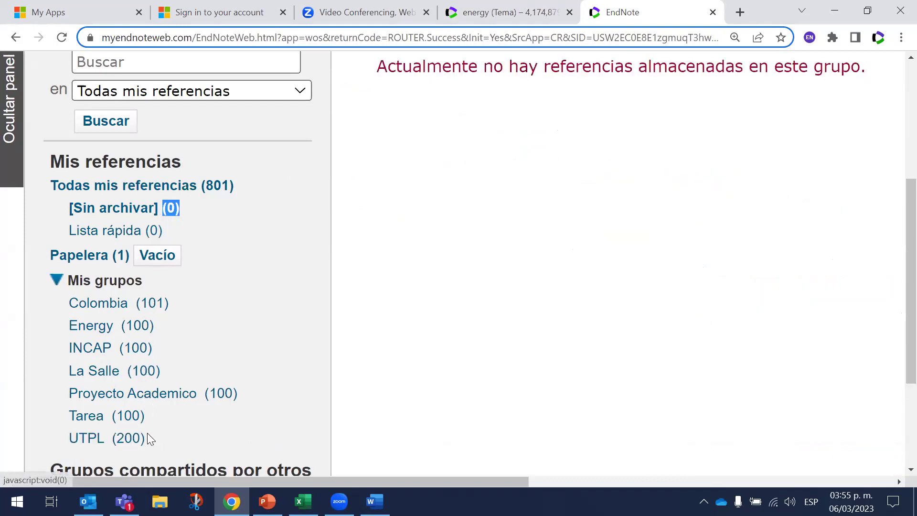
triple_click(47, 436)
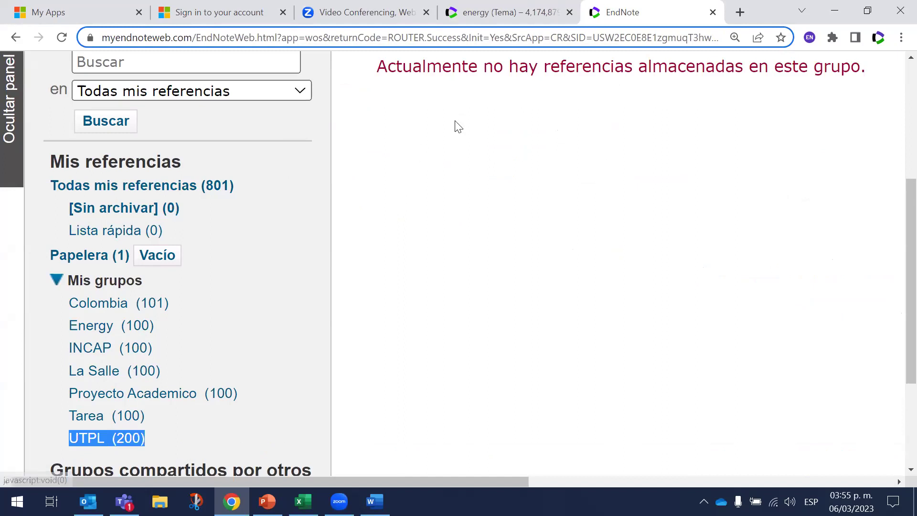
Step: Open EndNote's bibliography formatting page and choose the UTPL group as the references
scroll(440, 145, up, 5)
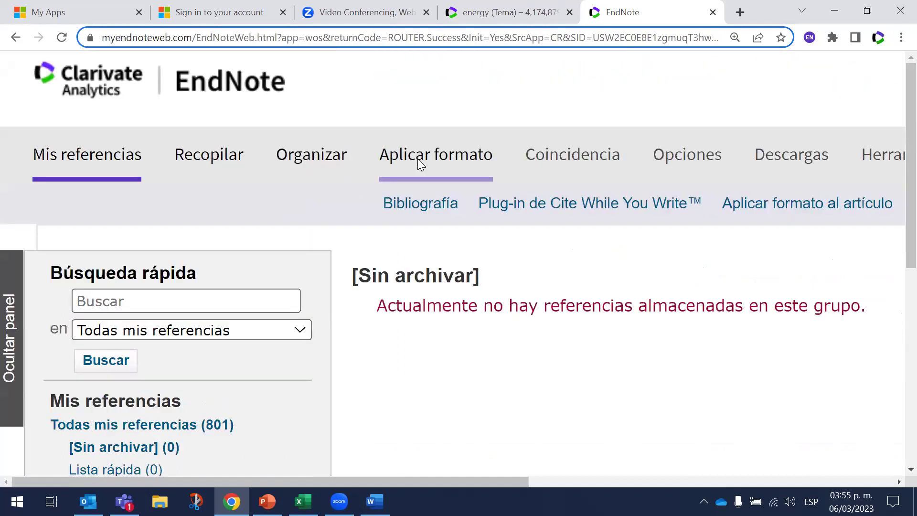
click(417, 163)
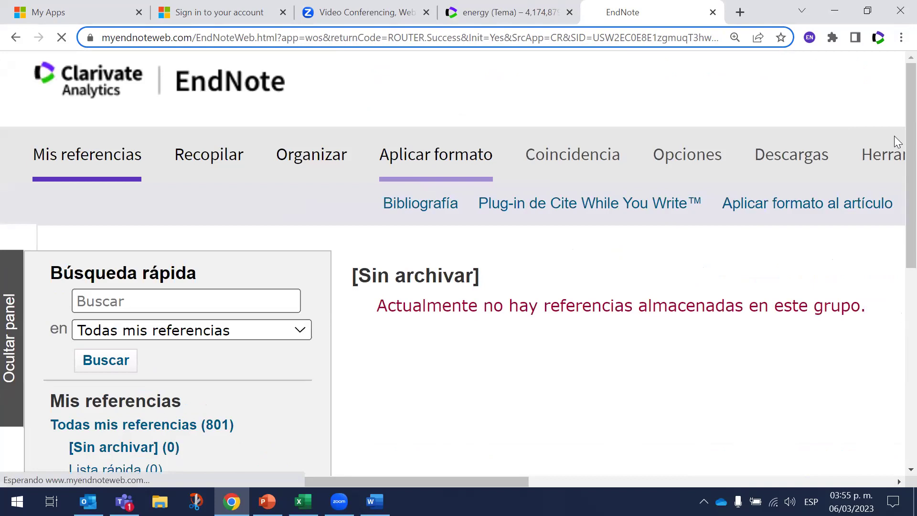
scroll(530, 219, down, 2)
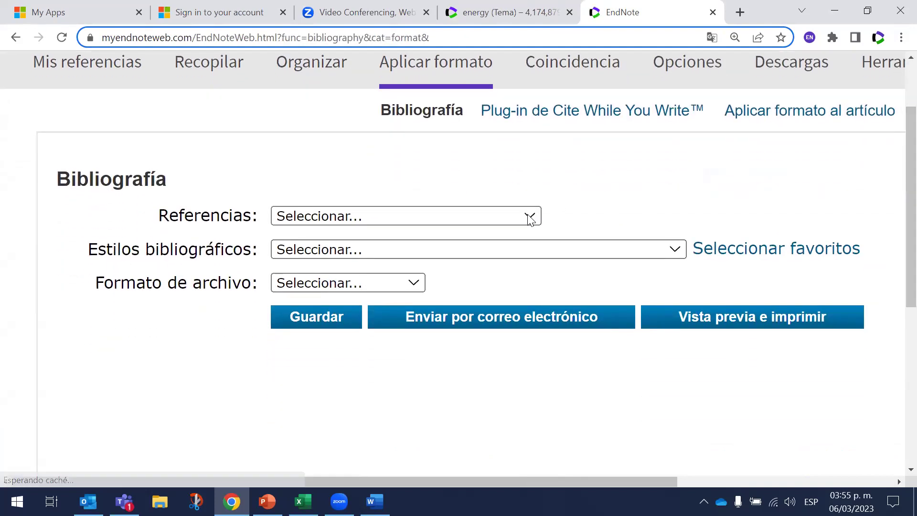
click(525, 216)
key(Down)
key(Down)
key(Down)
key(Down)
key(Down)
key(Down)
key(Down)
key(Down)
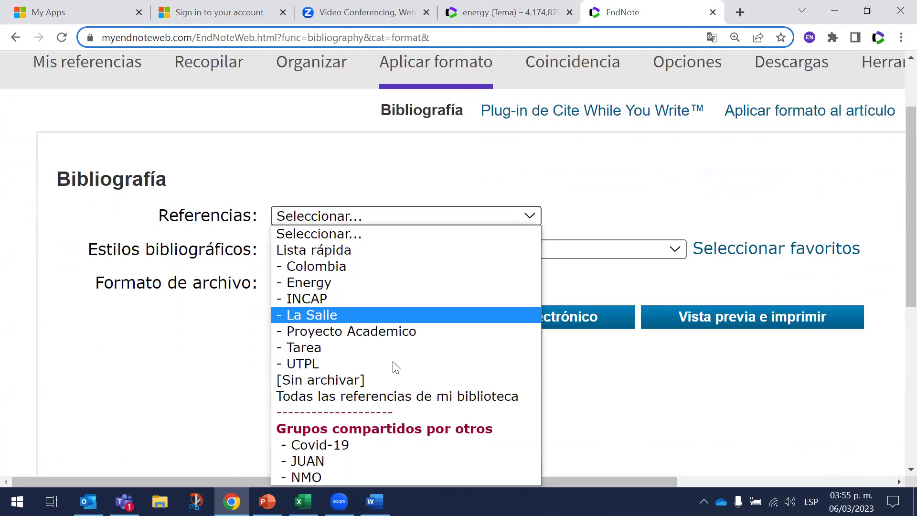
key(Return)
Step: Set the bibliographic style to APA 6th and the bibliography's file format to HTML
click(394, 256)
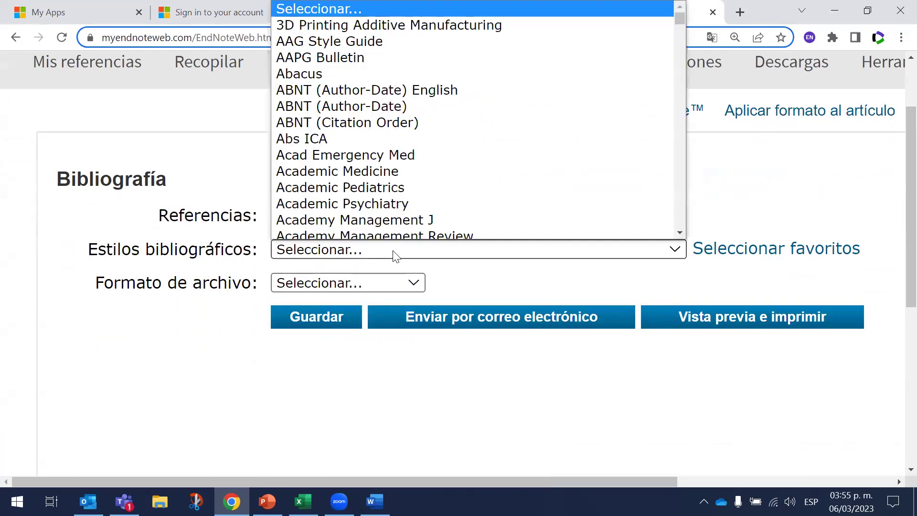
text(apa)
key(Up)
key(Down)
key(Down)
key(Down)
key(Down)
key(Down)
key(Down)
key(Down)
key(Down)
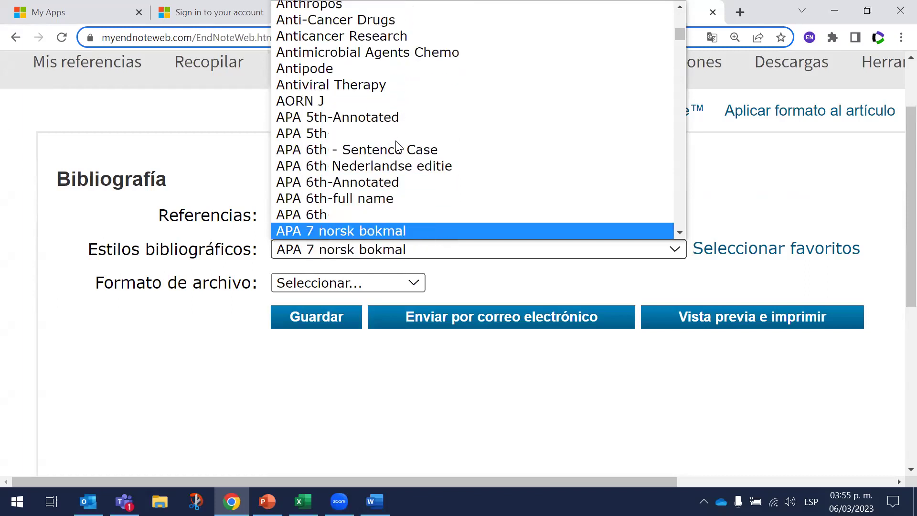
key(Up)
key(Return)
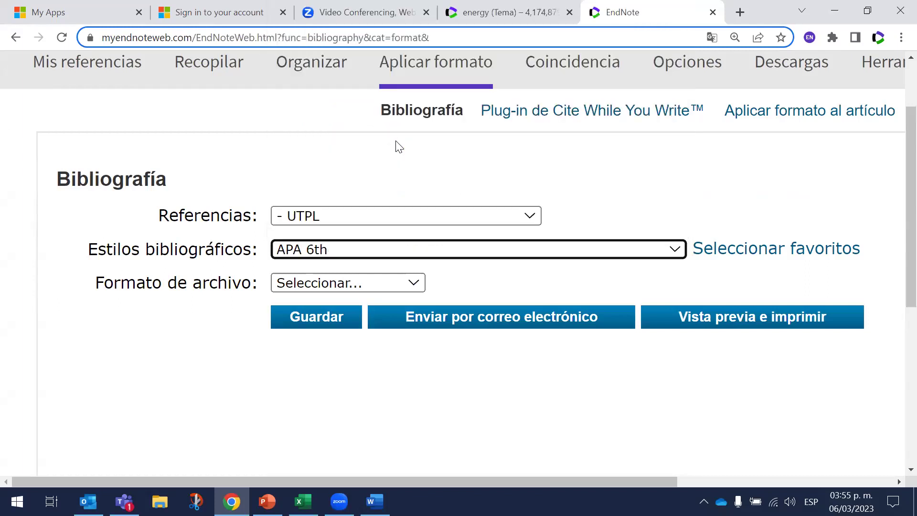
click(410, 283)
click(368, 318)
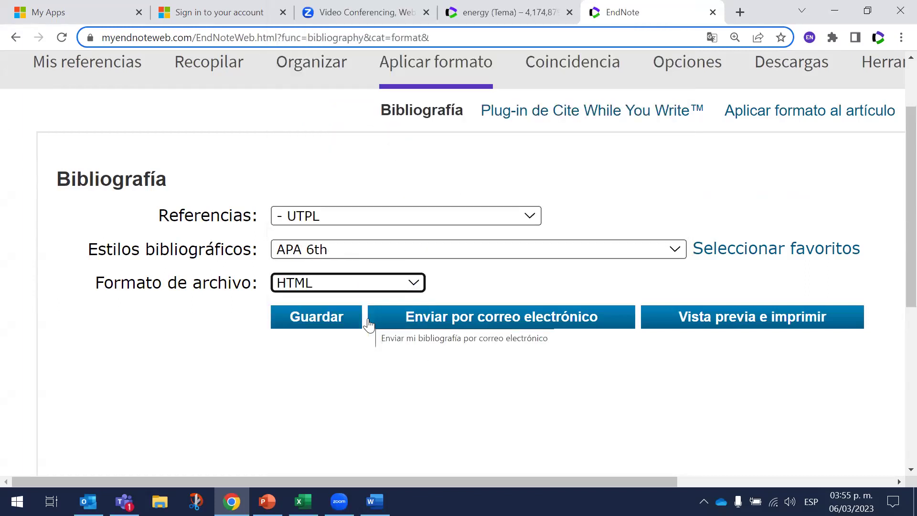
Step: Open the print preview of the UTPL group's APA 6th bibliography and copy its entire contents through the last reference
click(732, 326)
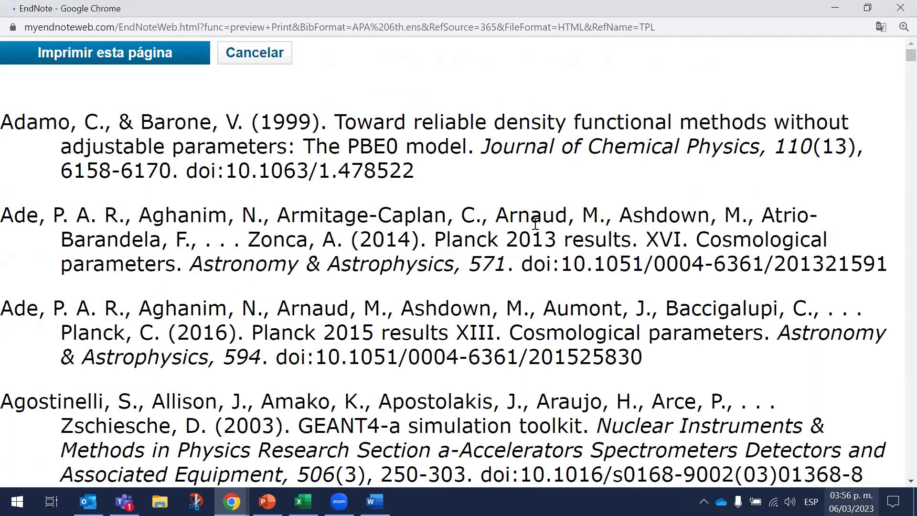
key(super+alt+d)
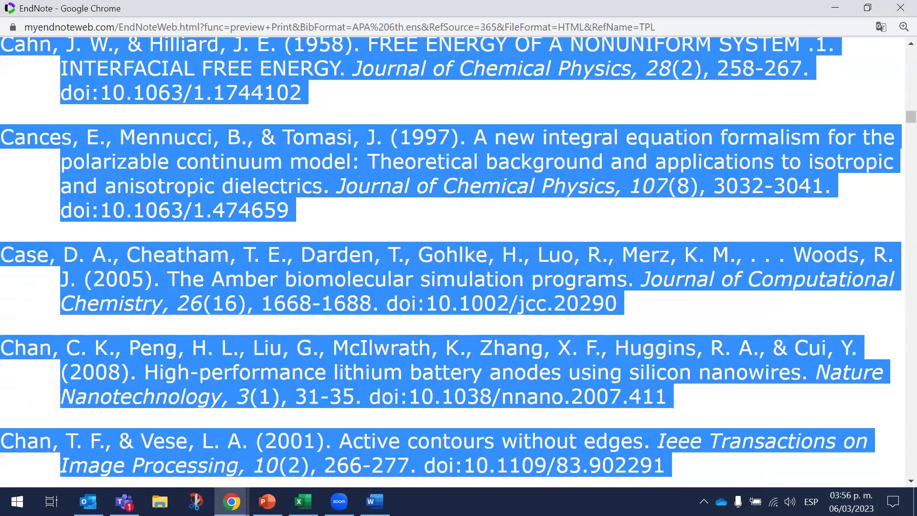
scroll(451, 261, down, 10)
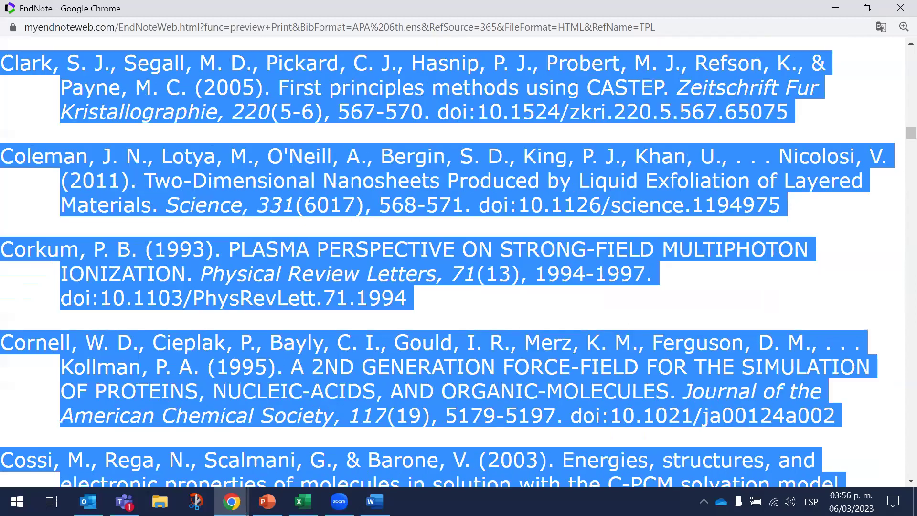
scroll(452, 261, down, 10)
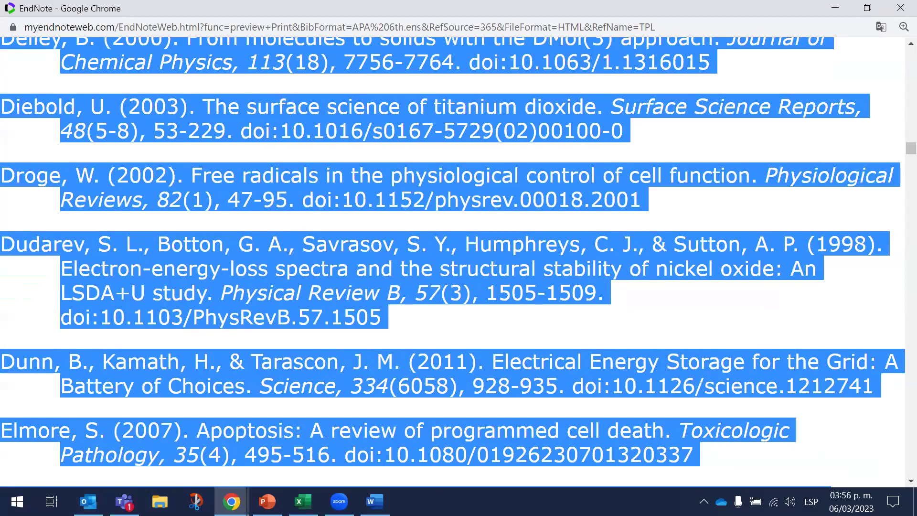
scroll(657, 285, down, 20)
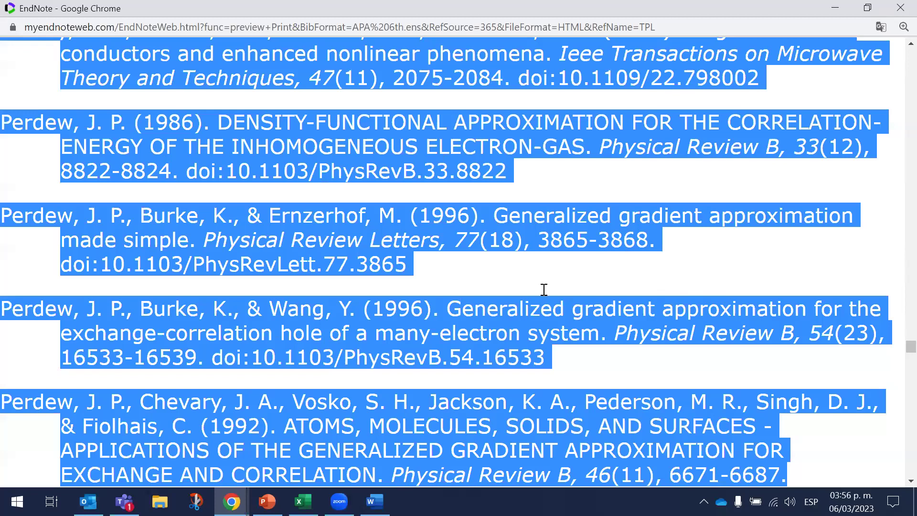
scroll(542, 289, down, 15)
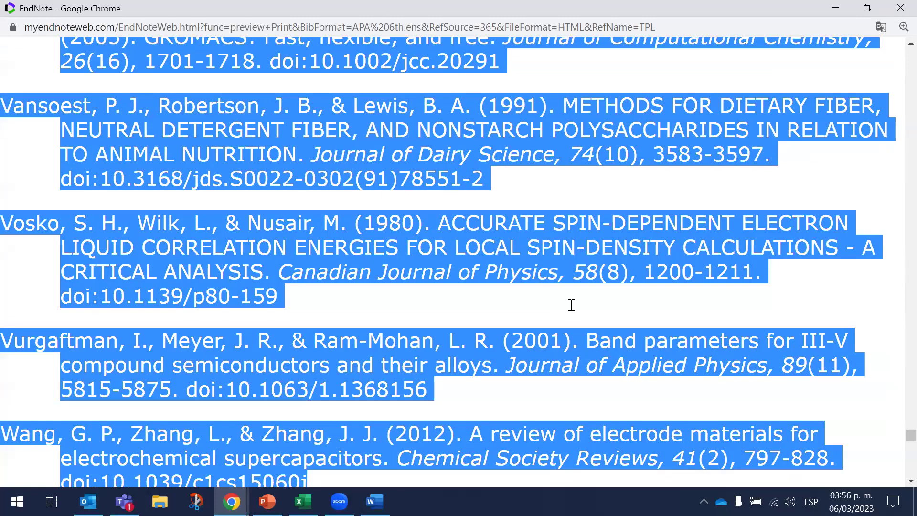
scroll(569, 303, down, 10)
right_click(544, 290)
click(572, 303)
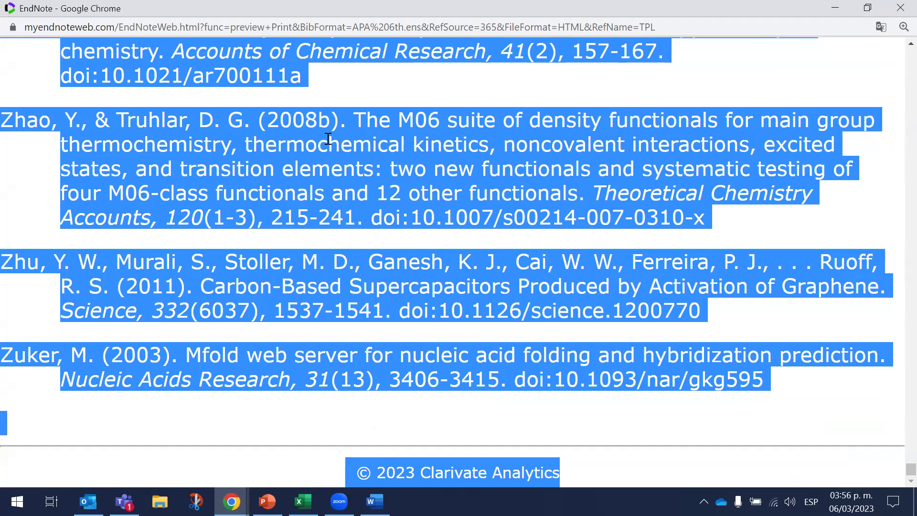
Step: Switch to Word, paste the copied bibliography into the blank document, review it back to the first reference and undo the paste
key(alt+Tab)
key(ctrl+v)
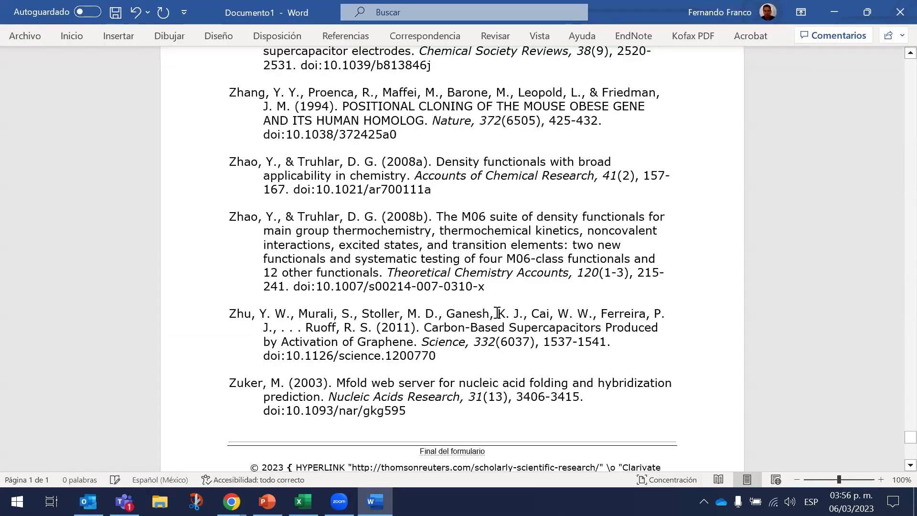
double_click(479, 331)
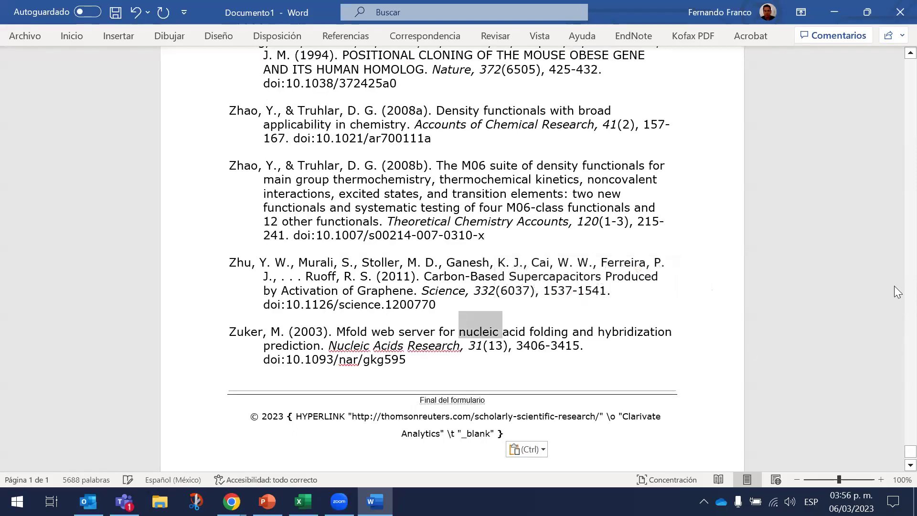
scroll(897, 291, up, 20)
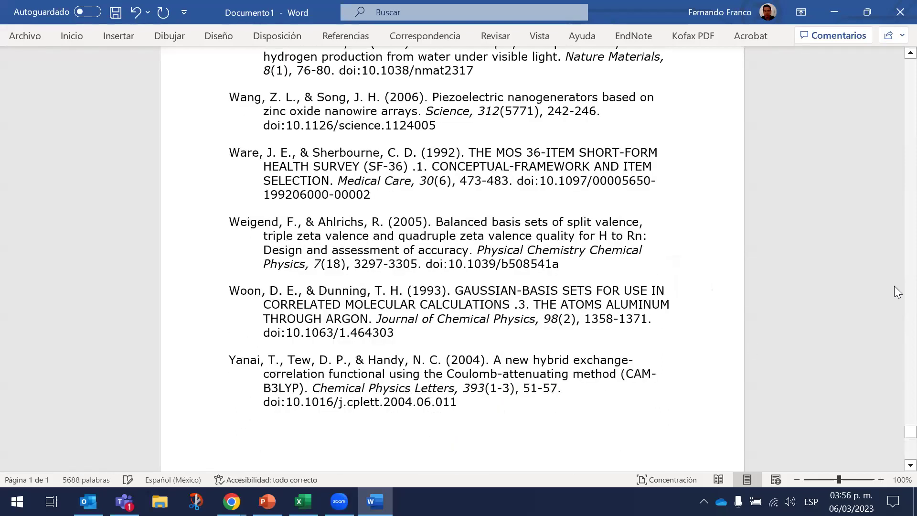
scroll(897, 291, up, 20)
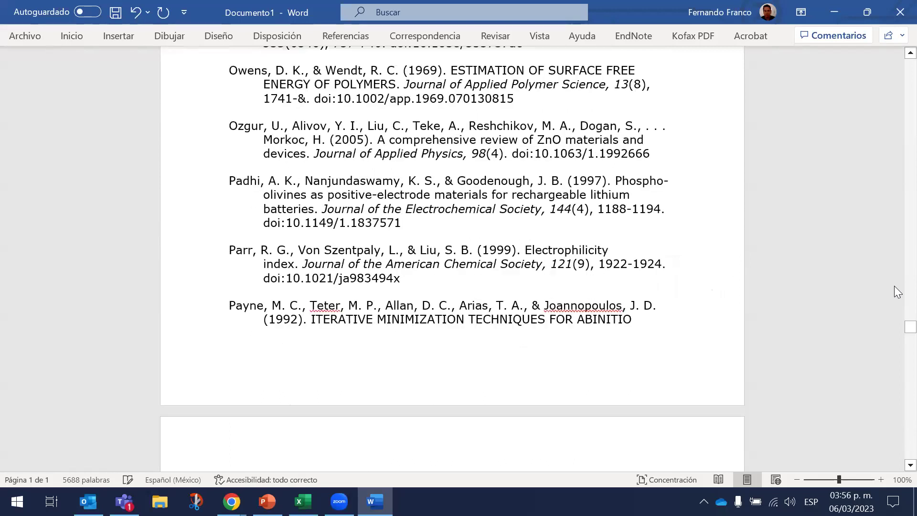
scroll(897, 291, up, 20)
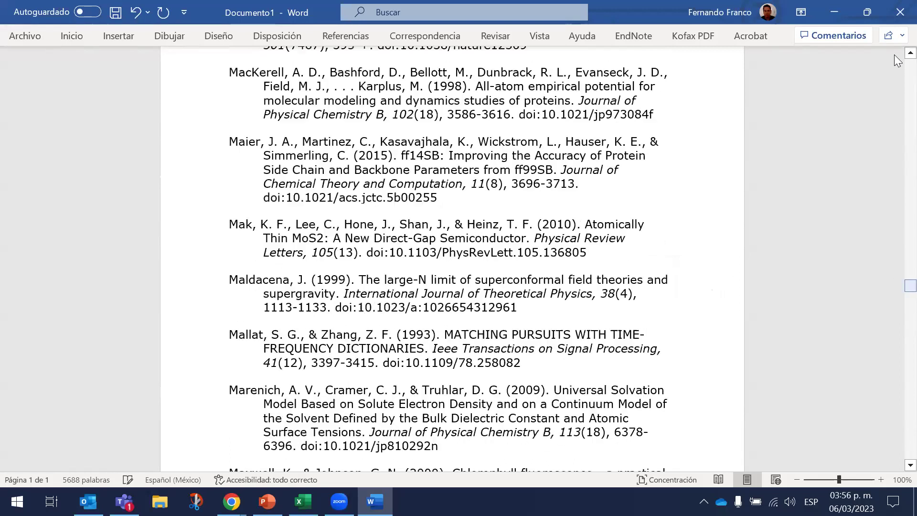
scroll(897, 57, up, 20)
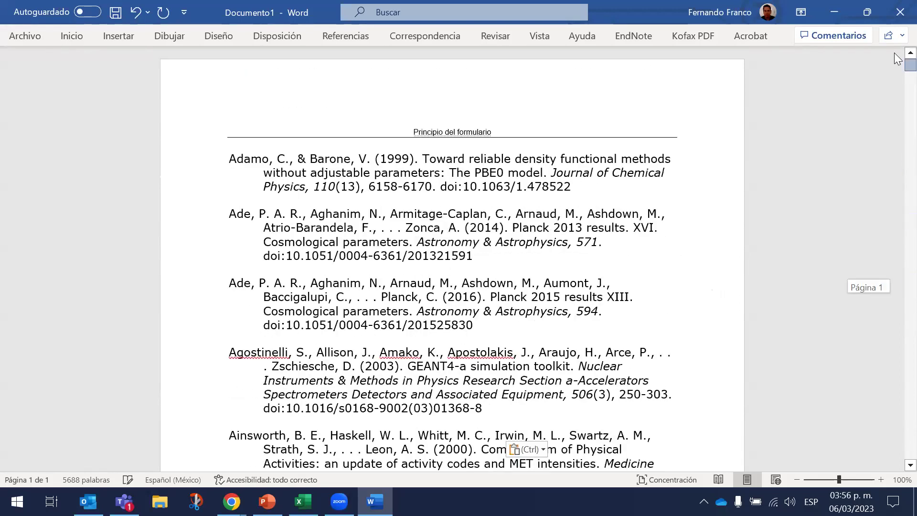
click(669, 207)
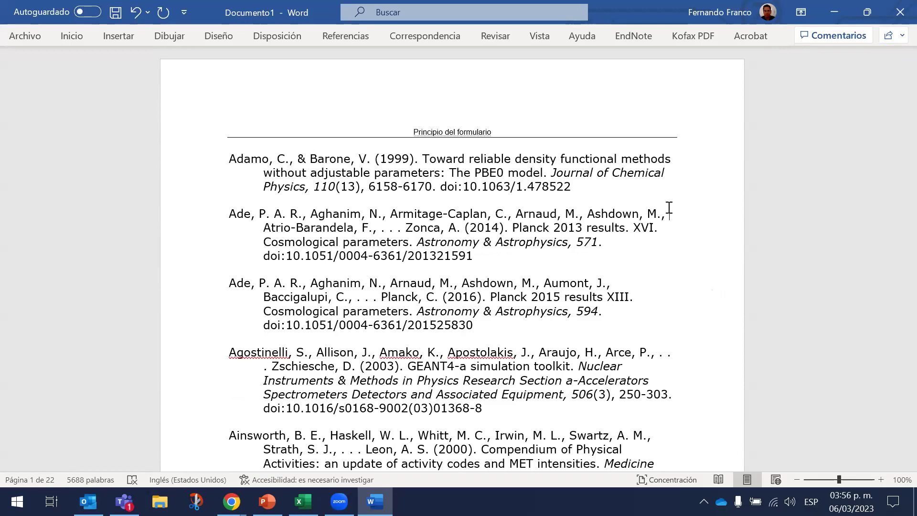
key(ctrl+z)
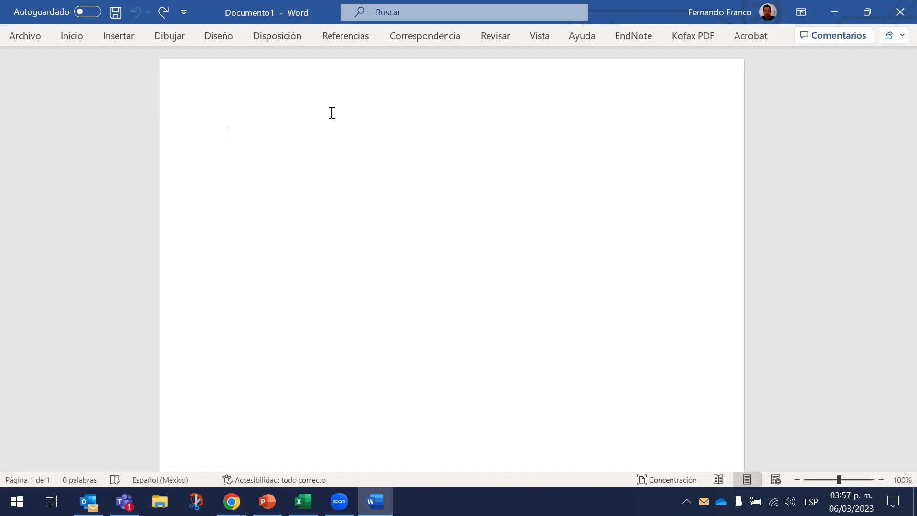
Step: Fill the blank Word document with a placeholder paragraph of random letters running over about four lines
text(eorigboiergiorejgerjgoierjgoerjgoiejgoirejgoierjgoijer)
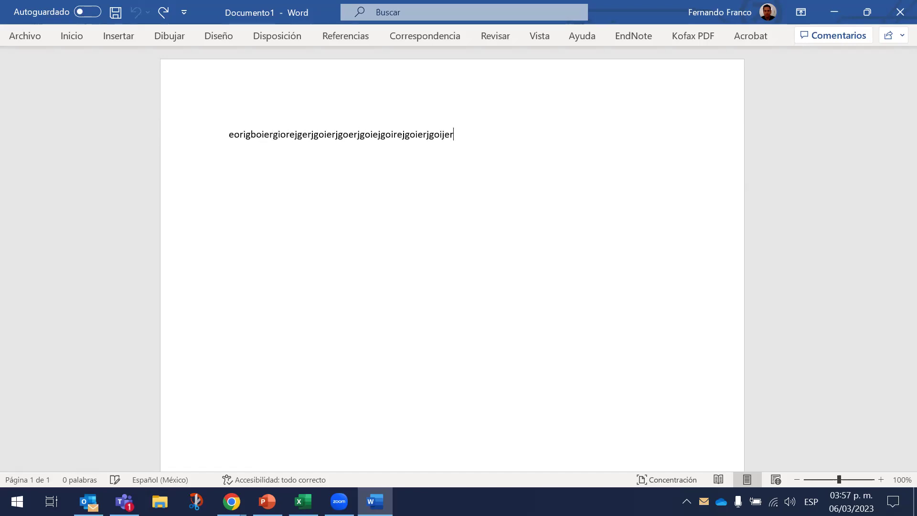
text(oigjeroigeorigjoierjgoierjgoirejgoierjgoierjgoierjgoierjgoierjgoierjgioerjgoierjgoierjgoierjgoier)
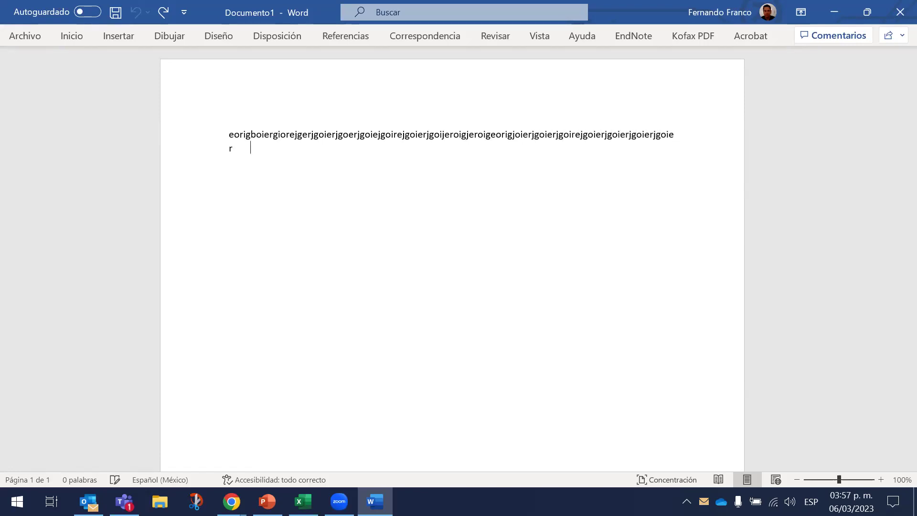
text(jgoerijgoeir)
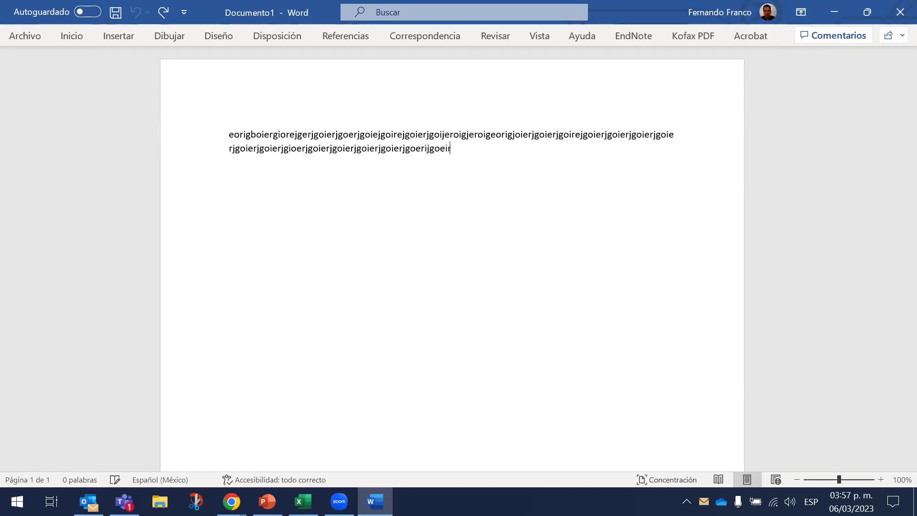
text(jgoierjgoierjgoierjgoierjgoierjgoierjoigjeroigjeroi)
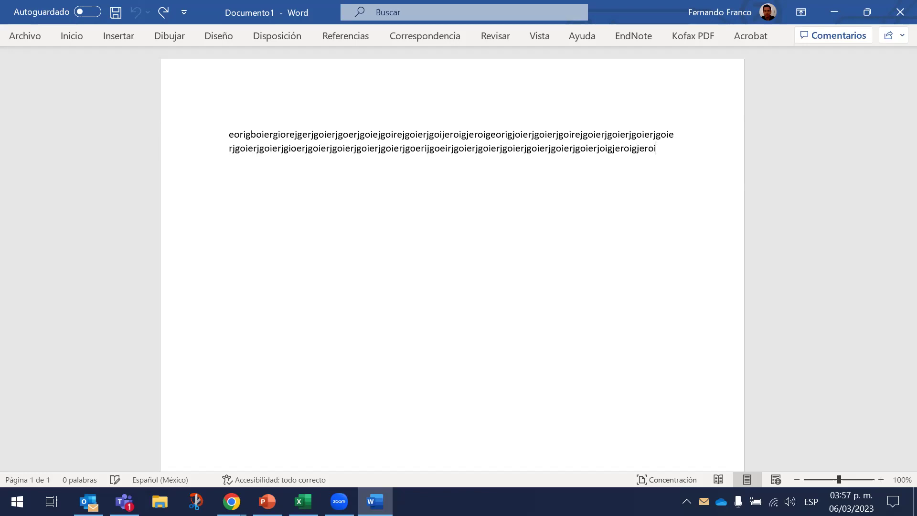
text(gjeoirjgoeirjgoierjgoierjgoierjgoierjgoierjgoier)
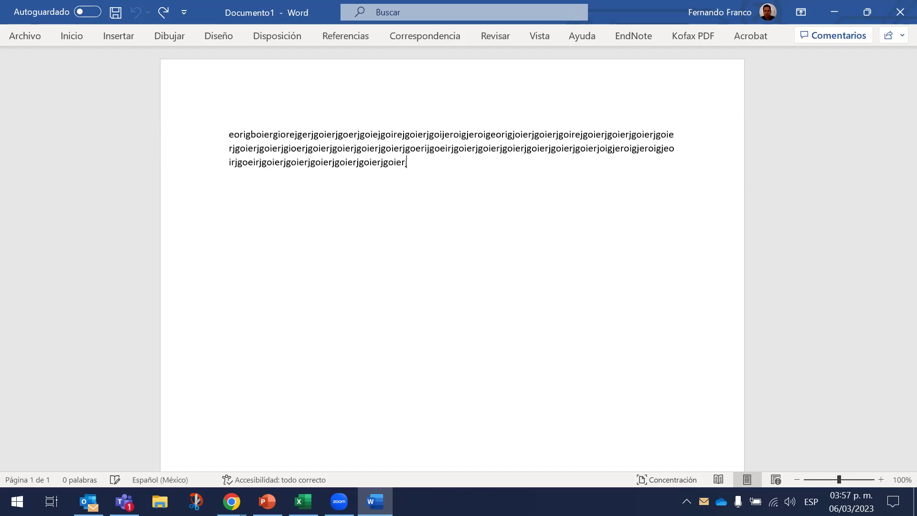
text(jgoierjgreoijgoierjgoierjgoiejgoierjgoierjgoierjgoierjgoierjgoierjgoijerg)
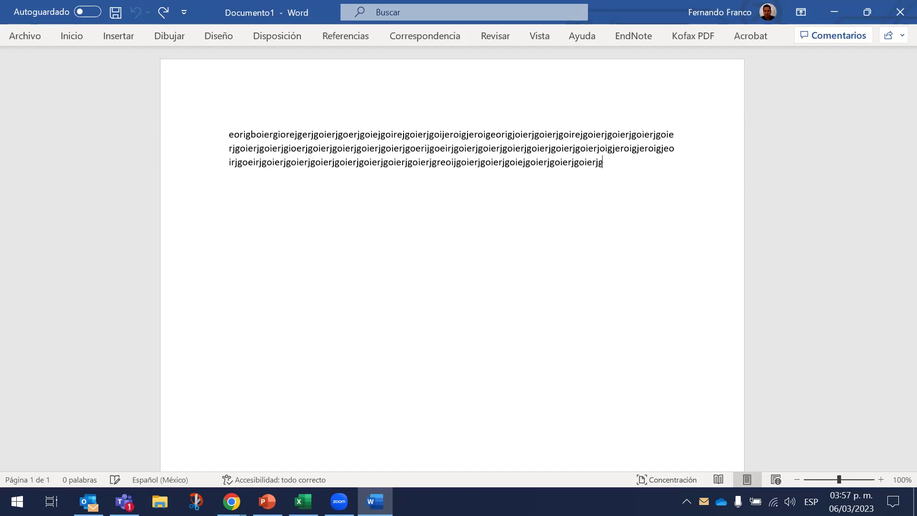
text(rij)
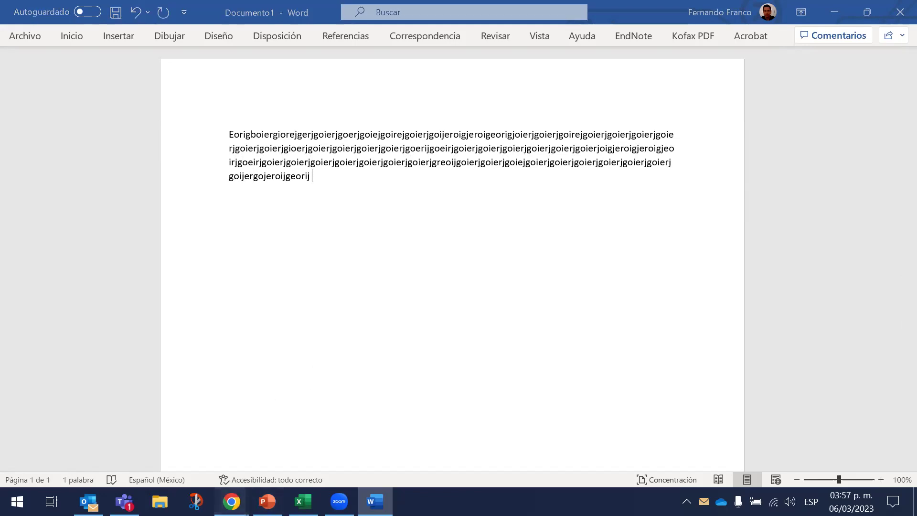
Step: Switch to the bibliography preview, highlight the author surname of the final 2003 Mfold web server reference and return to Word
mouse_move(231, 502)
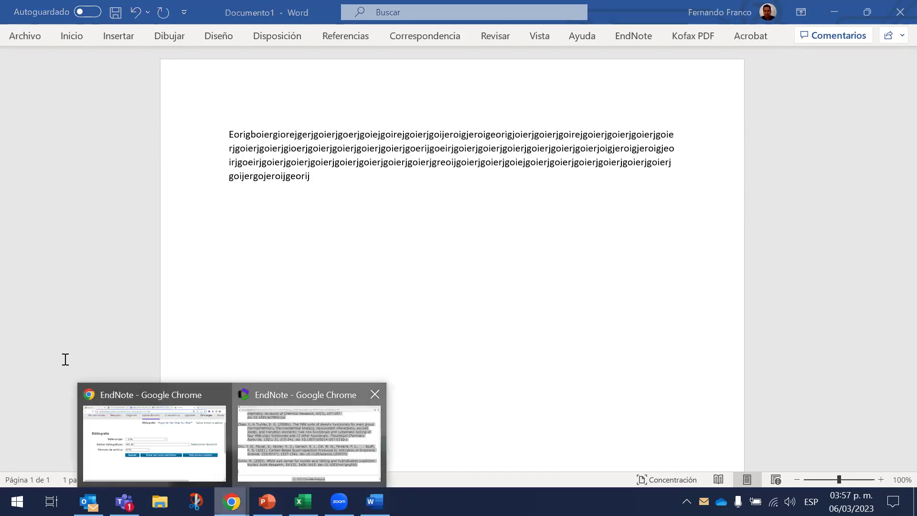
key(alt+Tab)
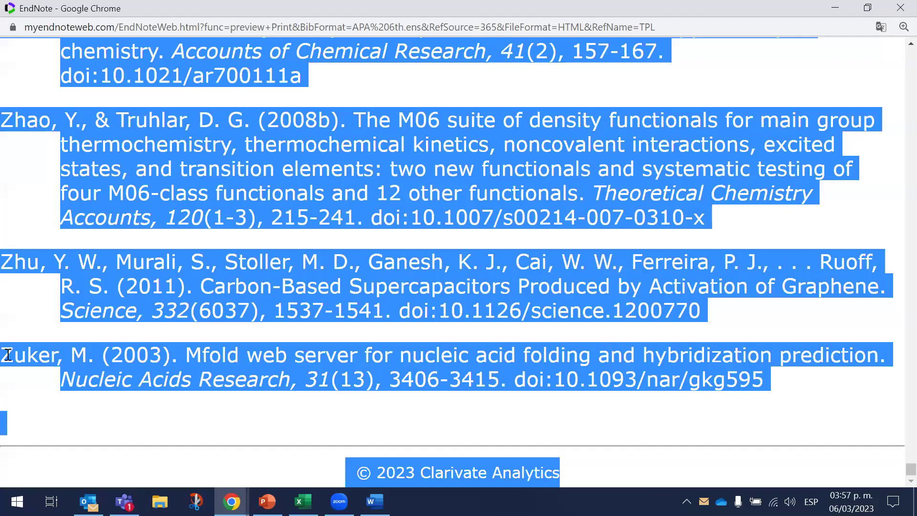
click(409, 427)
drag(63, 355, 1, 355)
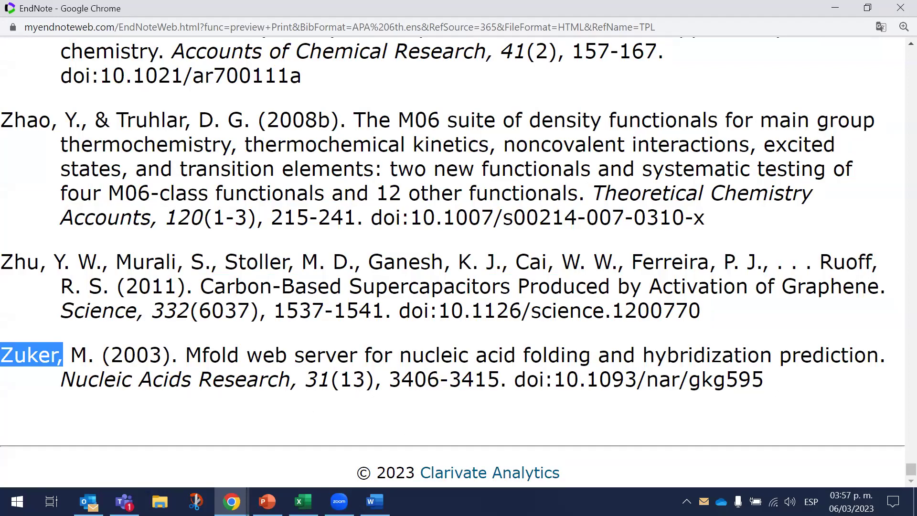
key(alt+Tab)
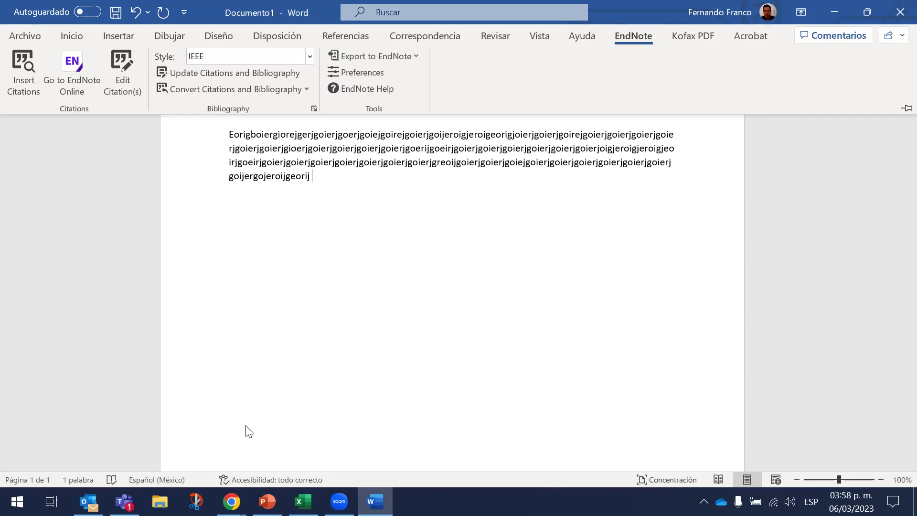
Step: Switch to the Web of Science results for energy in the browser and open the EndNote reference manager from there
click(205, 426)
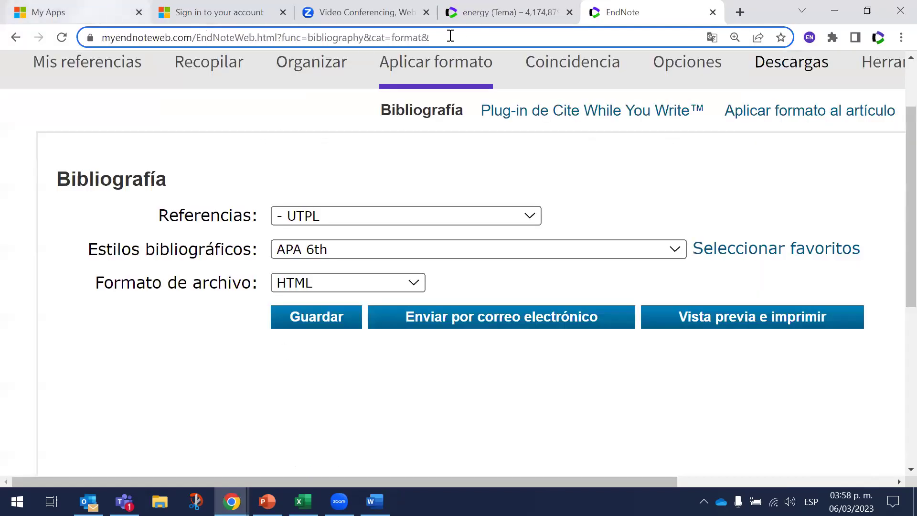
click(506, 12)
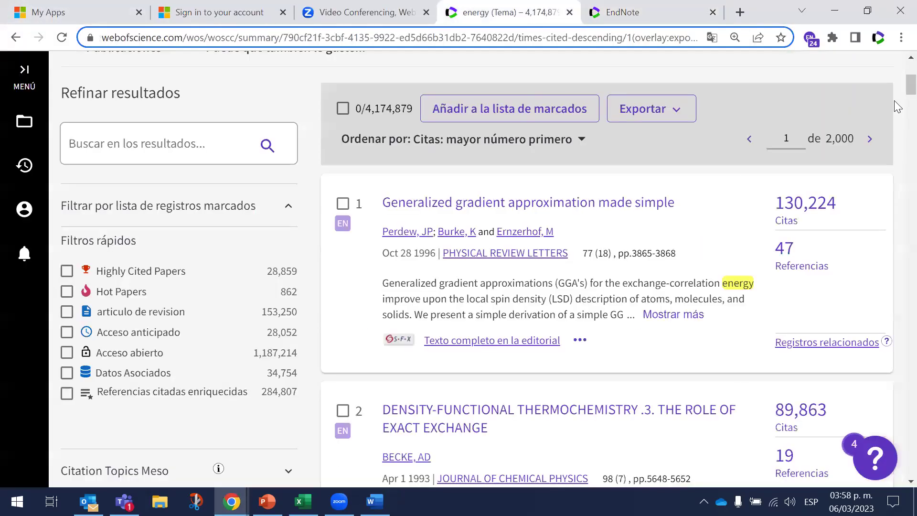
scroll(731, 109, up, 5)
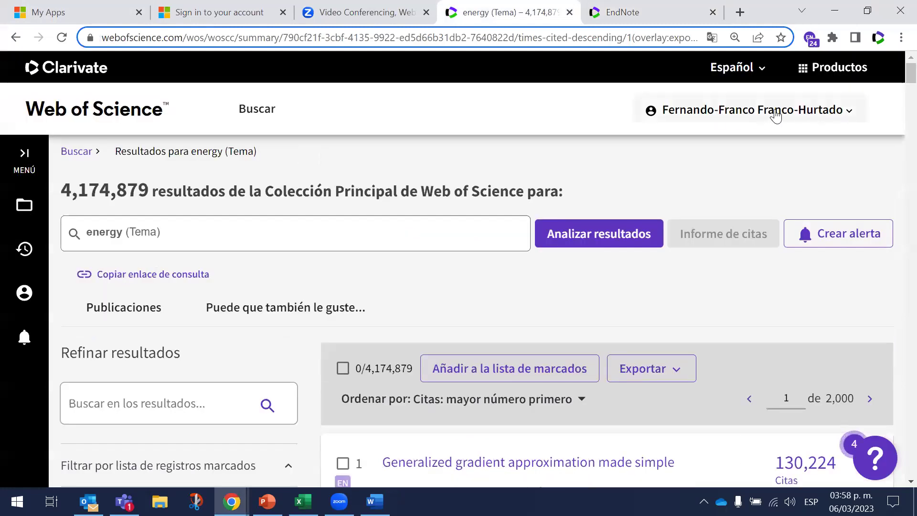
click(811, 67)
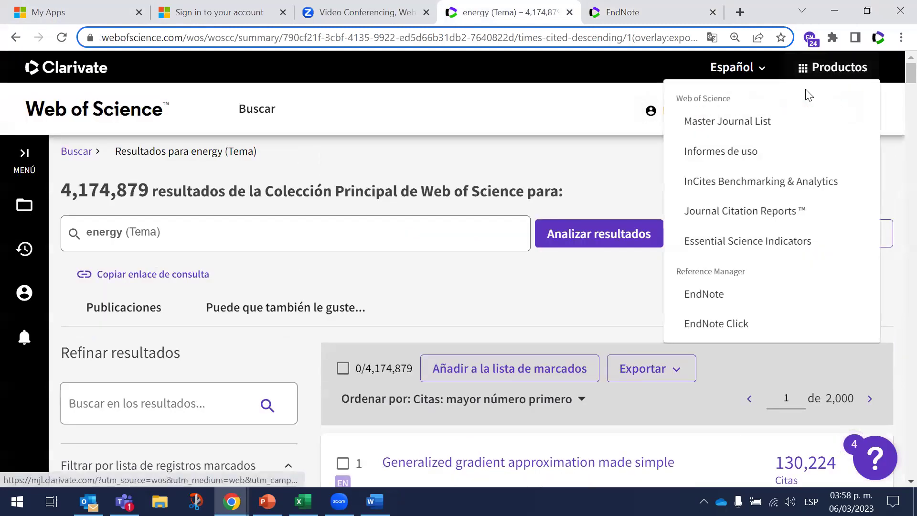
click(744, 288)
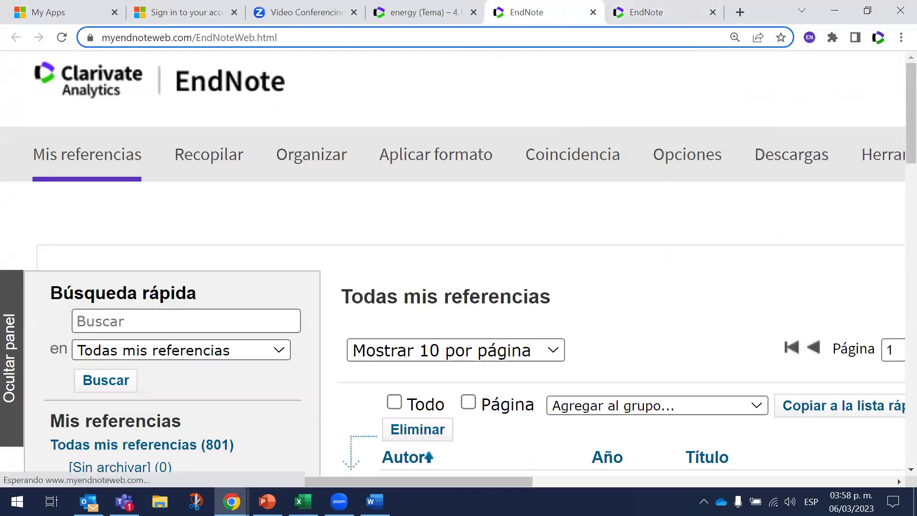
Step: Switch to Word and insert an EndNote citation for the 2003 Mfold web server article at the paragraph's end, finding it by author surname
key(alt+Tab)
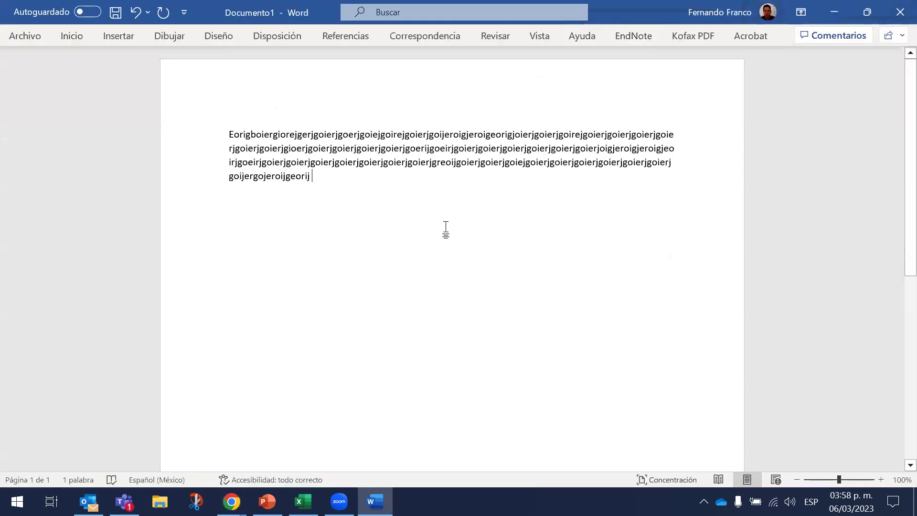
click(630, 36)
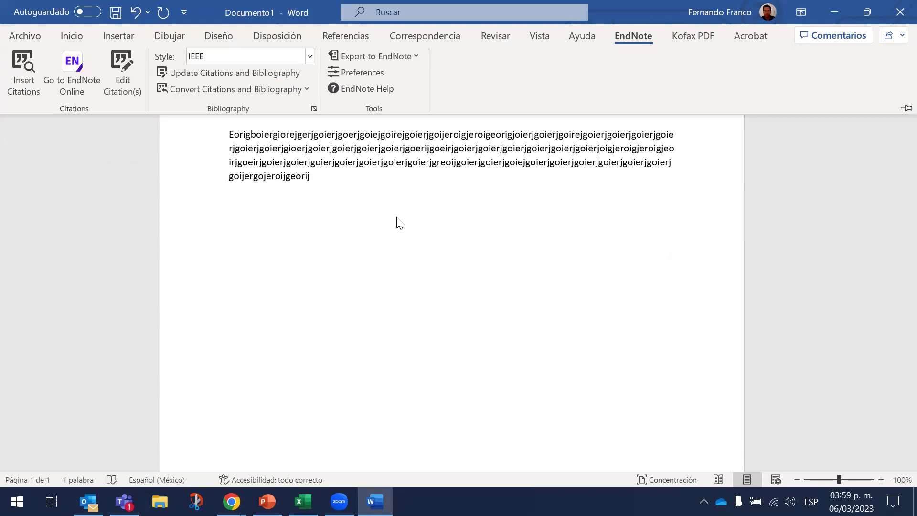
click(17, 71)
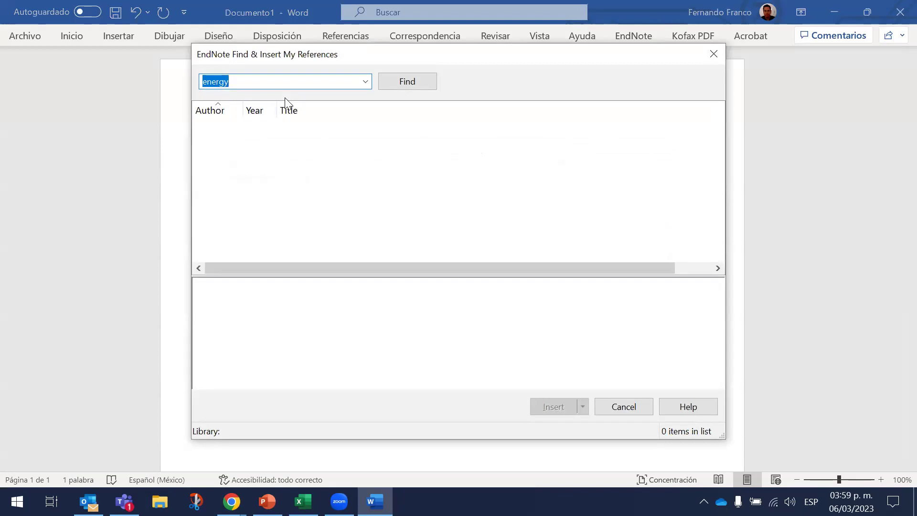
key(BackSpace)
text(zuker)
key(Return)
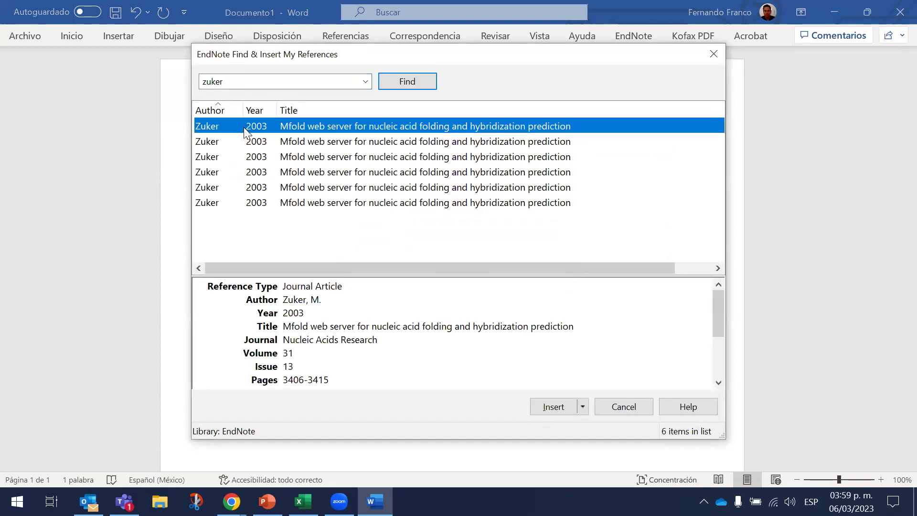
double_click(243, 127)
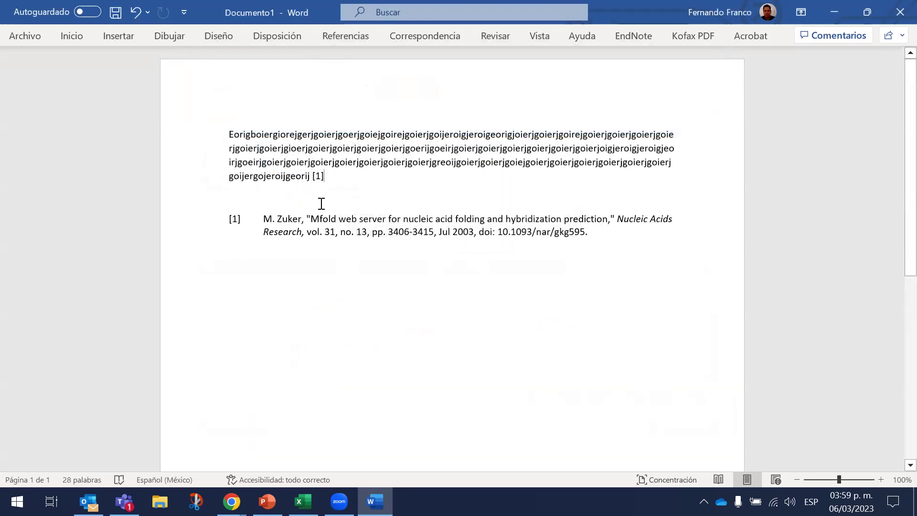
Step: Add the placeholder text "opkfpkwfpokweopfkweopfkwoepk" right after the Mfold citation
double_click(321, 176)
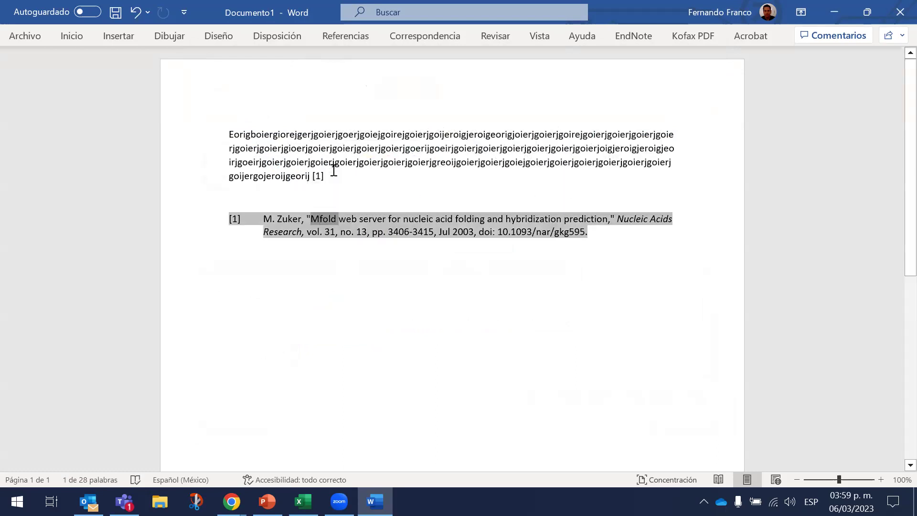
click(342, 189)
text(opkfpkwfpc)
text(kweopfkweopfkwoepk)
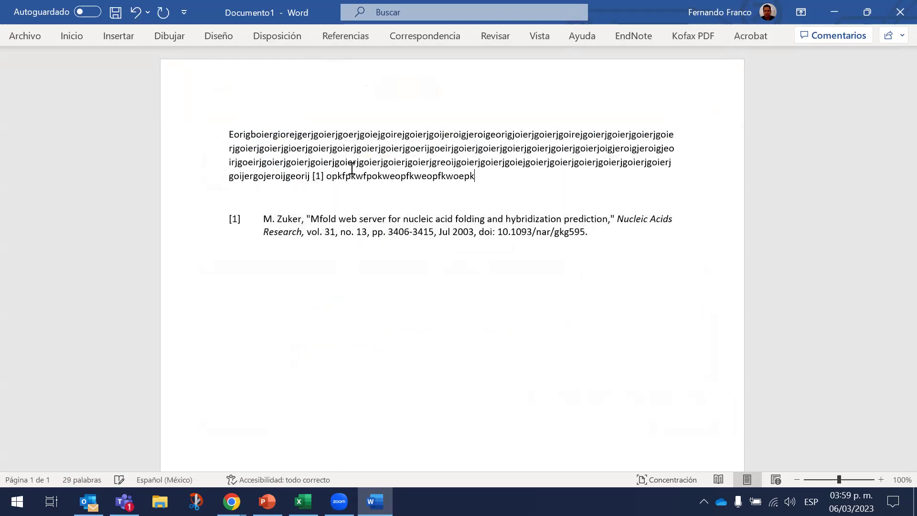
Step: Look up the next author in the bibliography preview and insert an EndNote citation for the 2011 Carbon-Based Supercapacitors article after the placeholder text
click(633, 37)
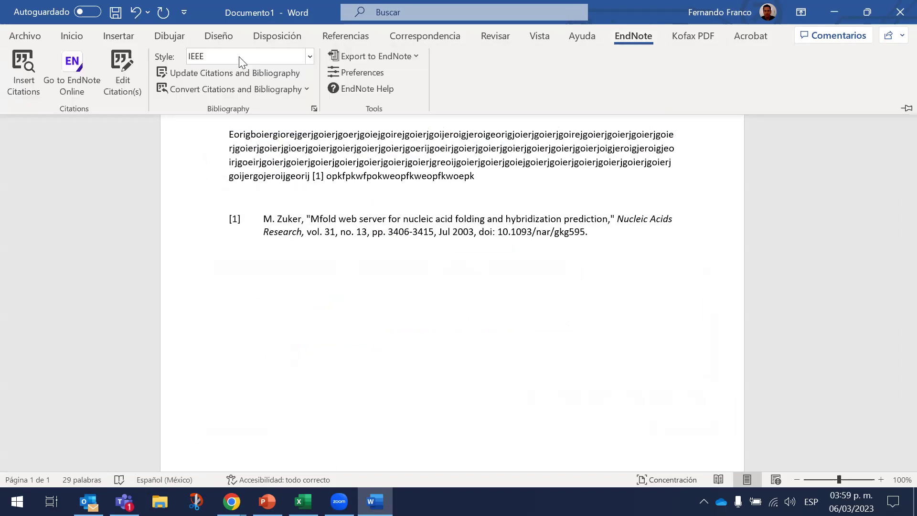
click(24, 71)
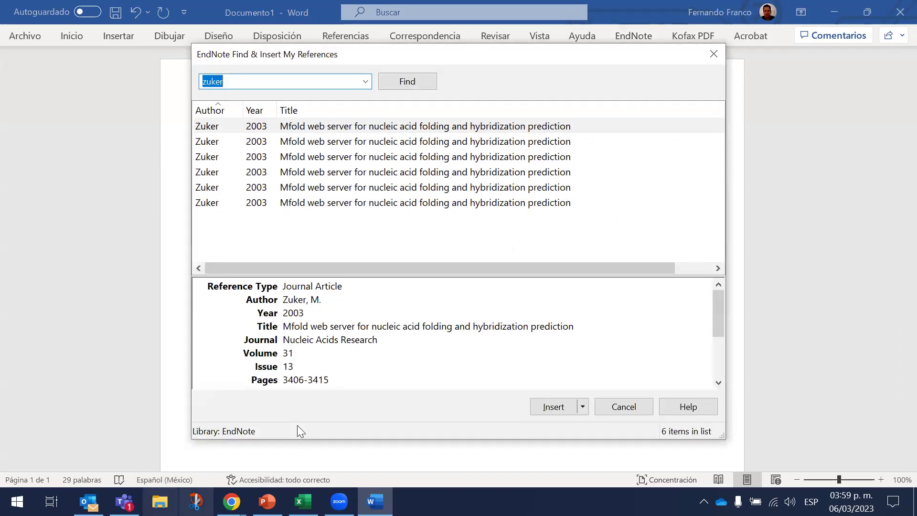
key(super+5)
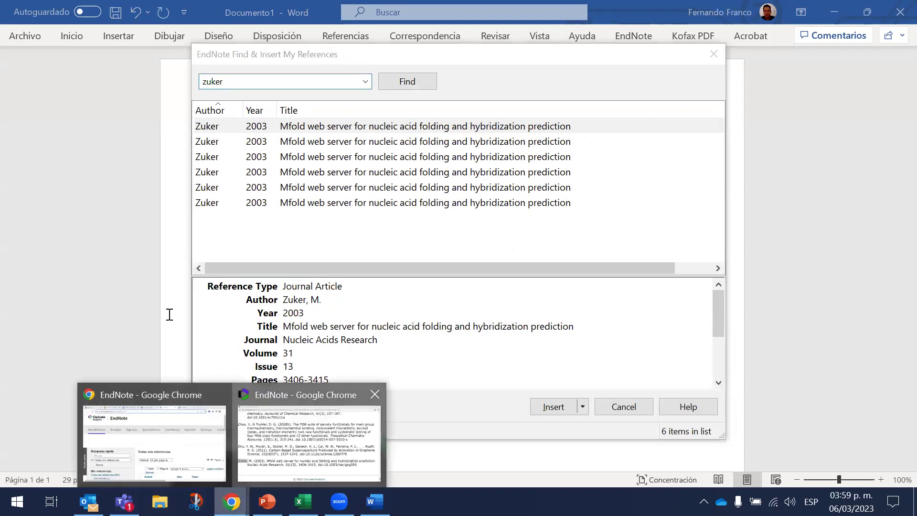
key(super+5)
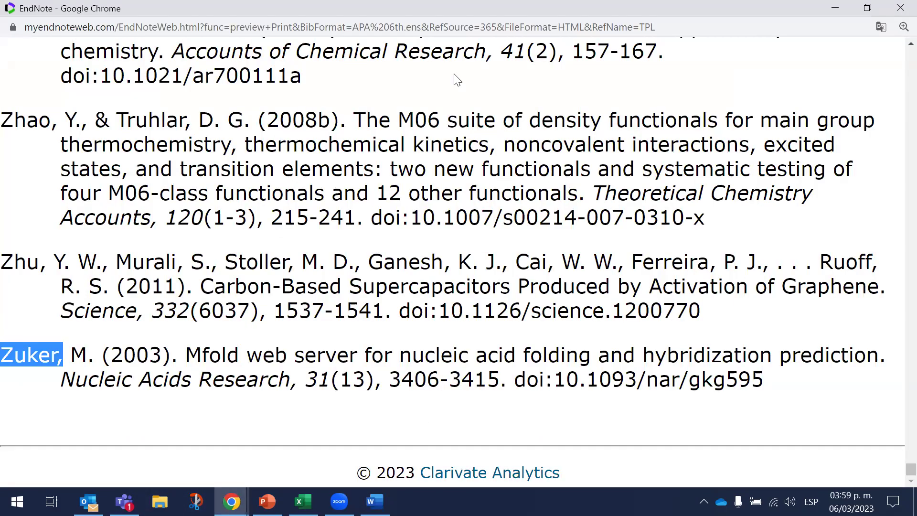
key(alt+Tab)
text(zhu)
key(Return)
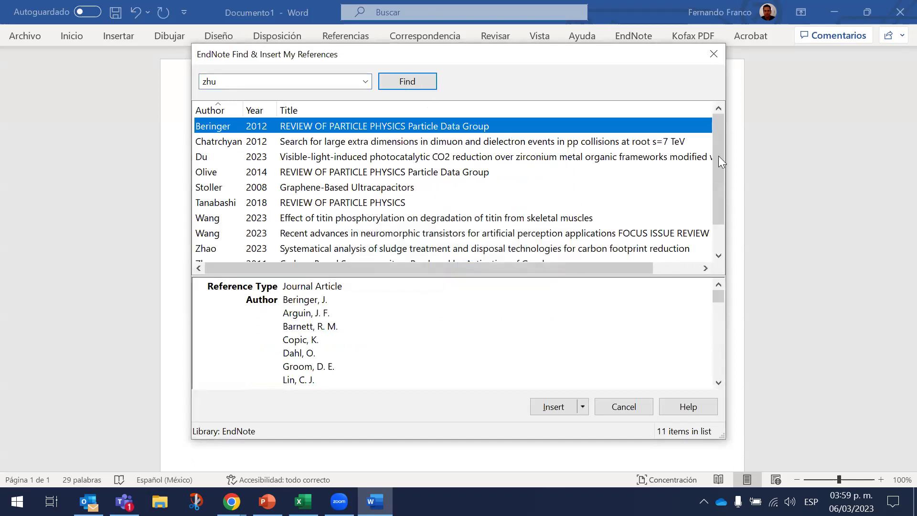
drag(717, 205, 718, 229)
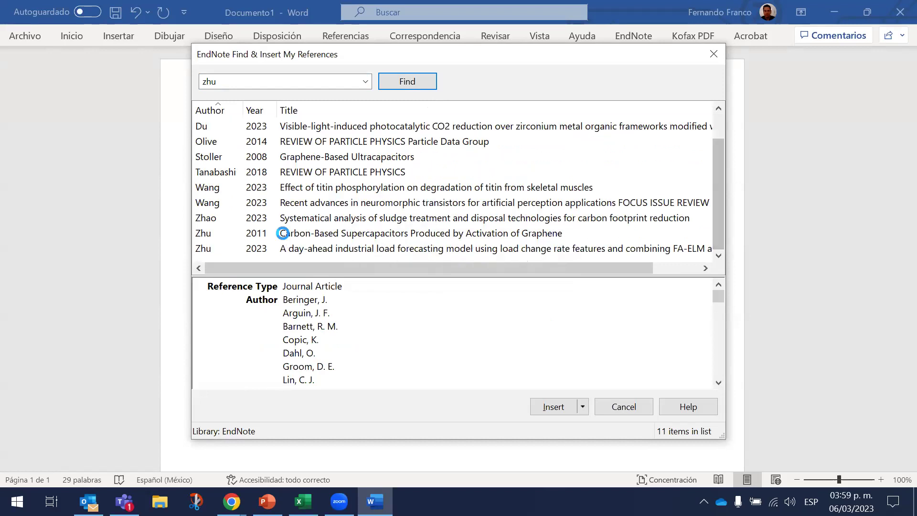
double_click(282, 233)
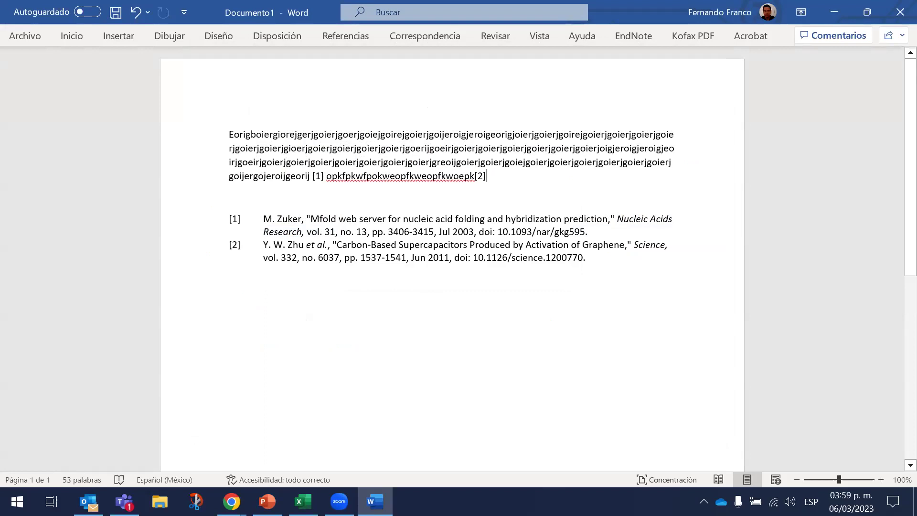
Step: Add a run of placeholder letters after the second citation and change the EndNote bibliography style to APA 6th
text(opdkfskdpfokdspofksdpofksdpofkpsodkfposdkfpsdko)
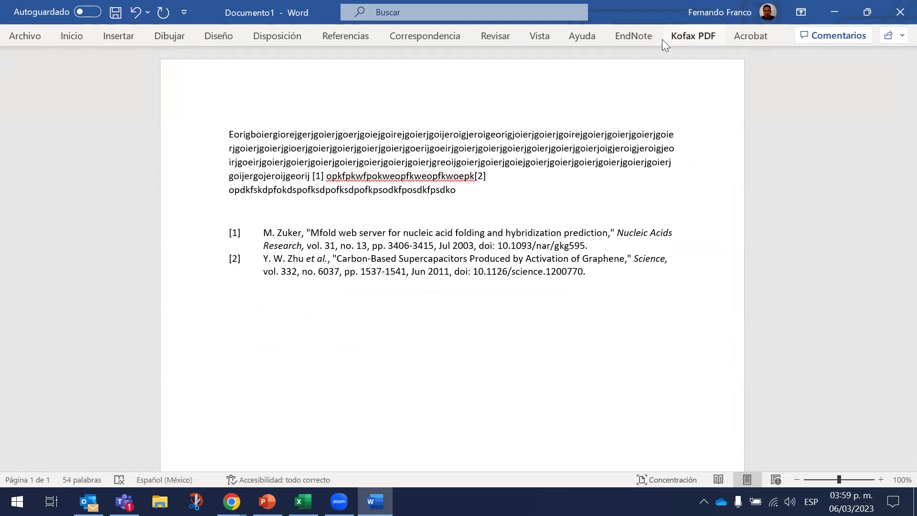
click(633, 35)
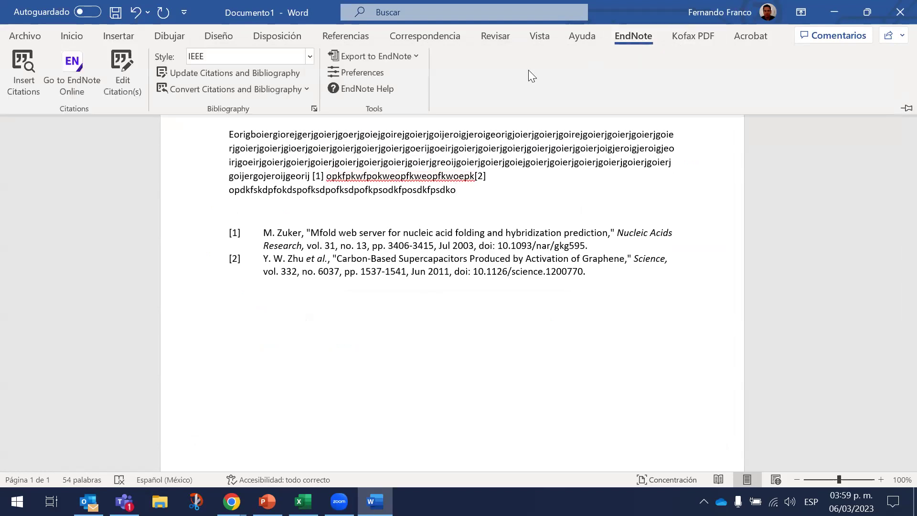
click(307, 60)
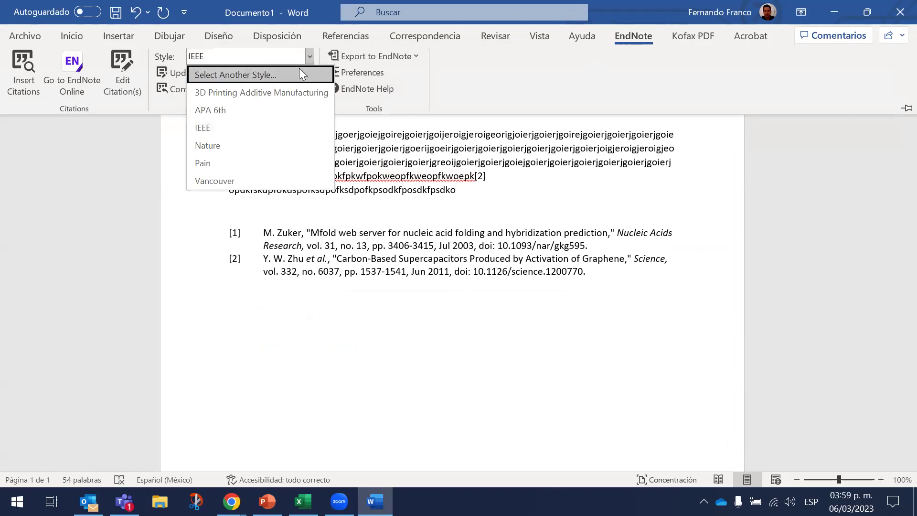
click(271, 108)
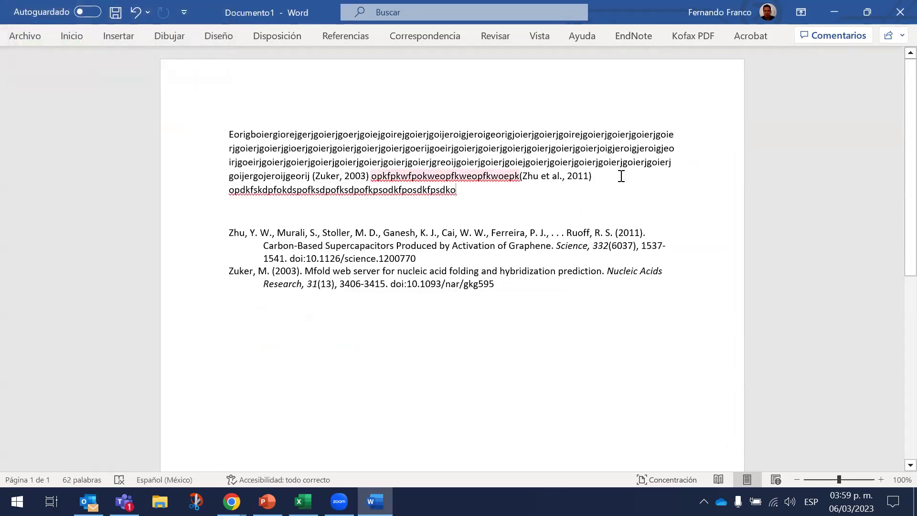
Step: Reformat the citations and bibliography with the APA 7 norsk bokmal style chosen from the full EndNote styles list
click(577, 176)
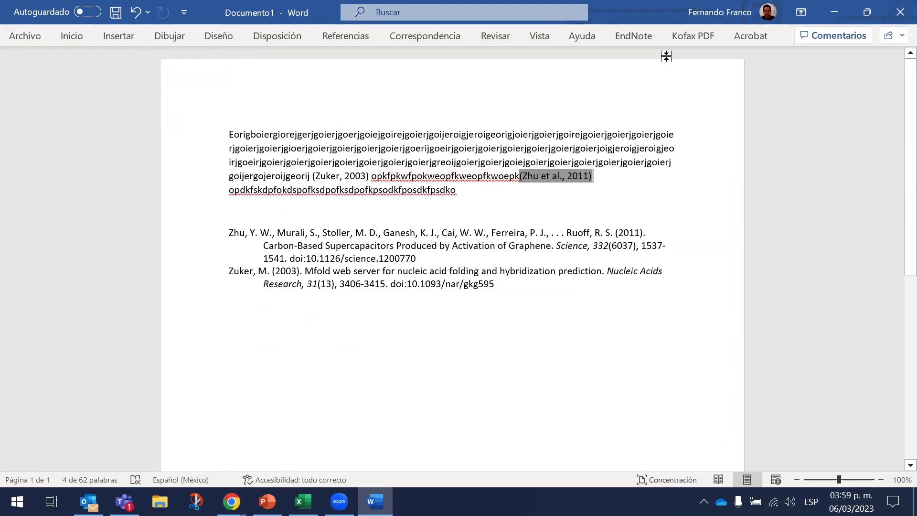
click(634, 36)
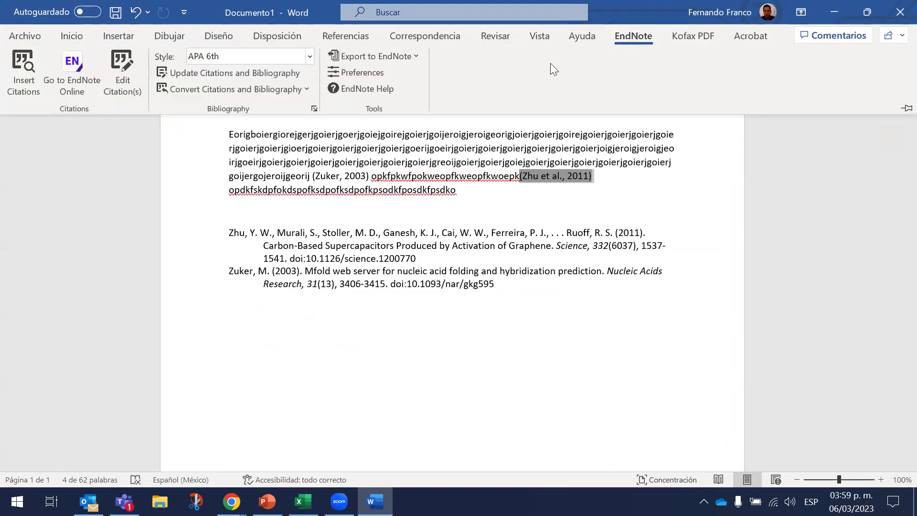
click(309, 56)
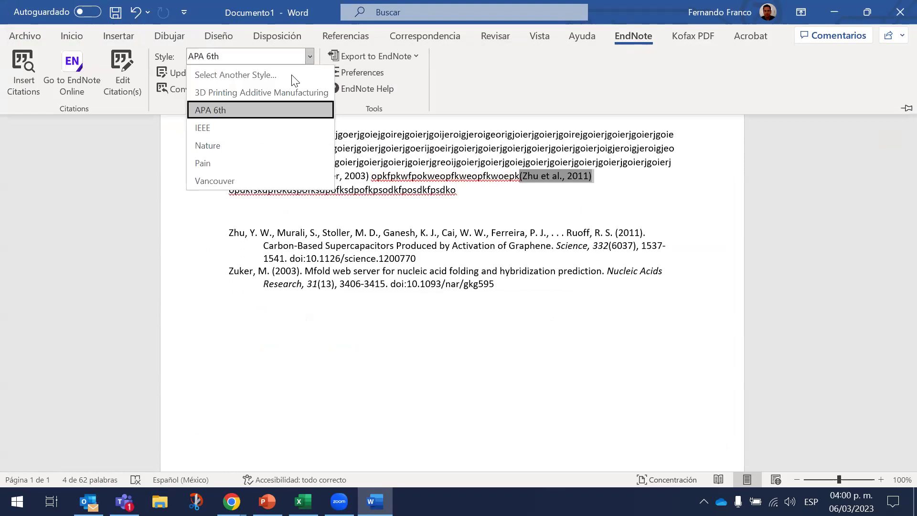
click(290, 75)
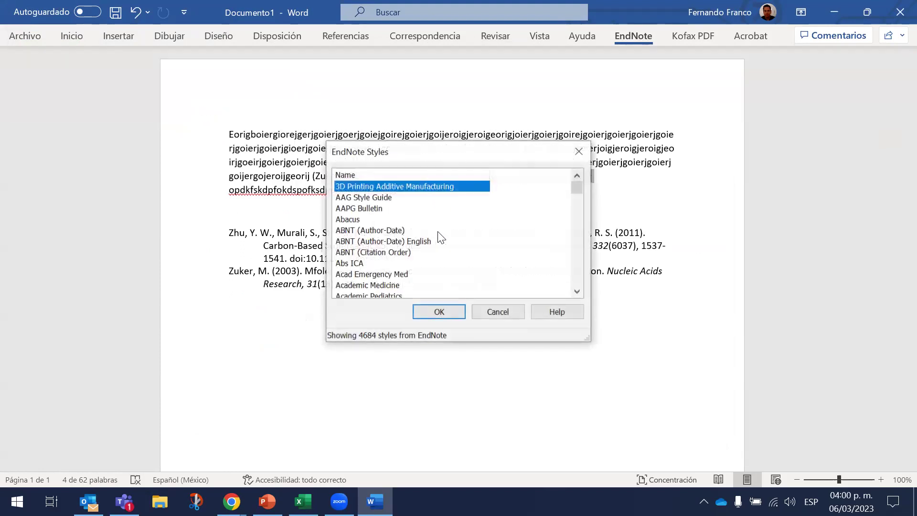
click(437, 231)
scroll(437, 231, down, 15)
key(Down)
key(Down)
key(Down)
key(Down)
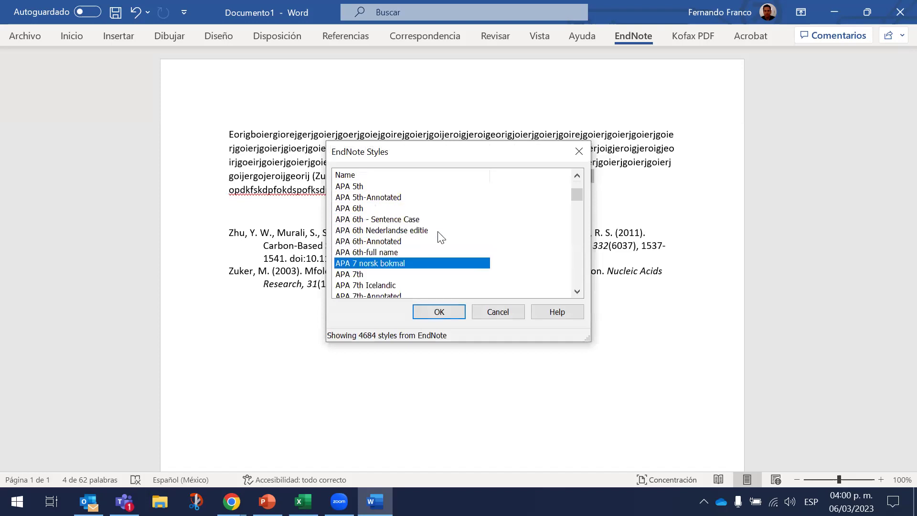
key(Return)
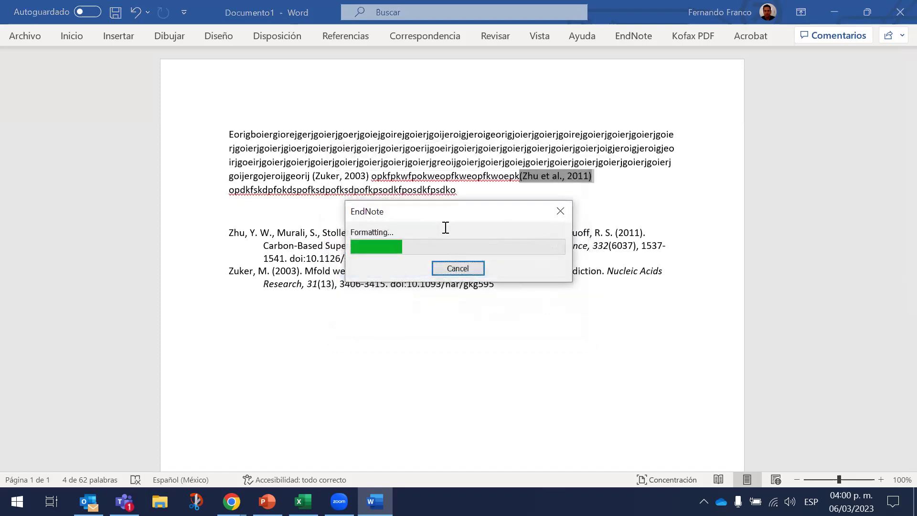
Step: Extend the last line of the paragraph with the placeholder letters "pokopkopkopk"
click(499, 198)
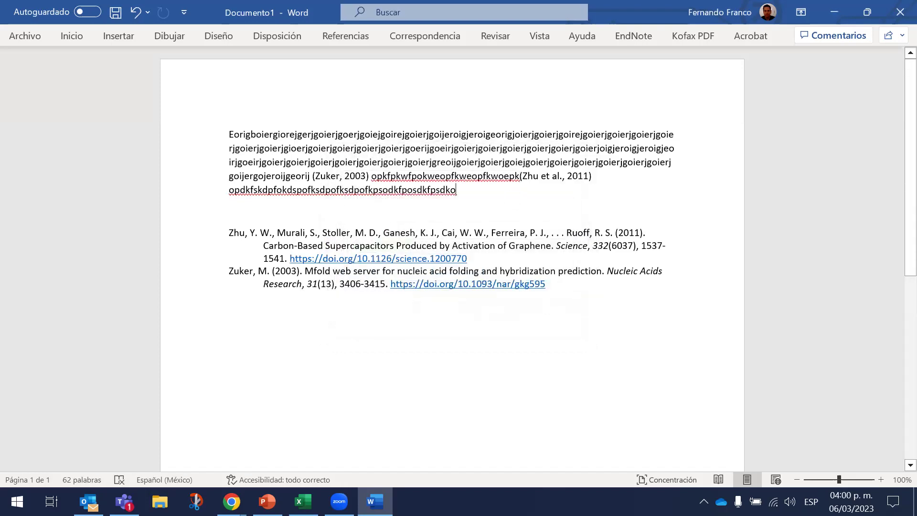
text(pokopkopkopk)
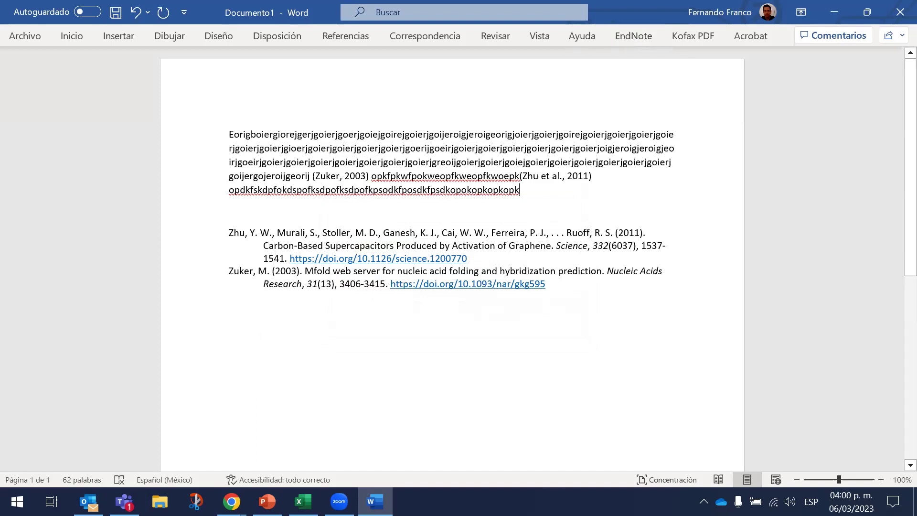
Step: Switch to the EndNote reference library in the browser and open its downloads page
mouse_move(231, 502)
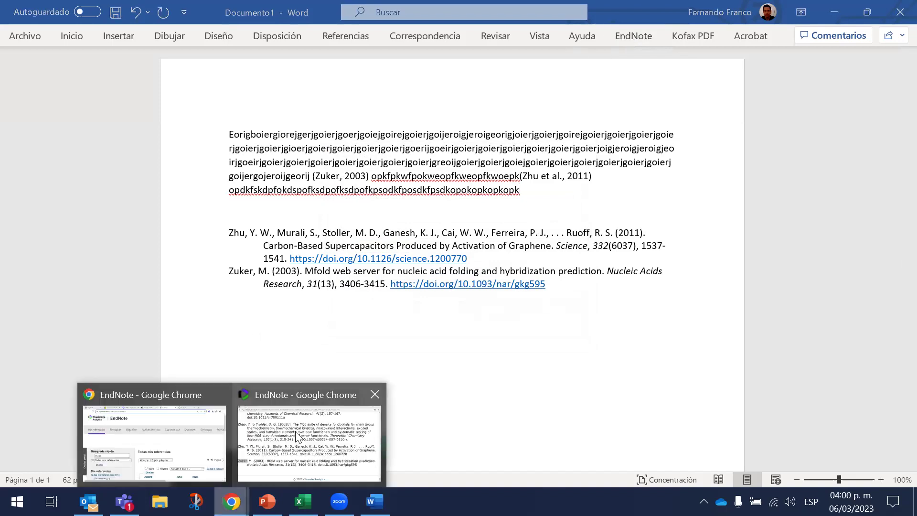
click(215, 430)
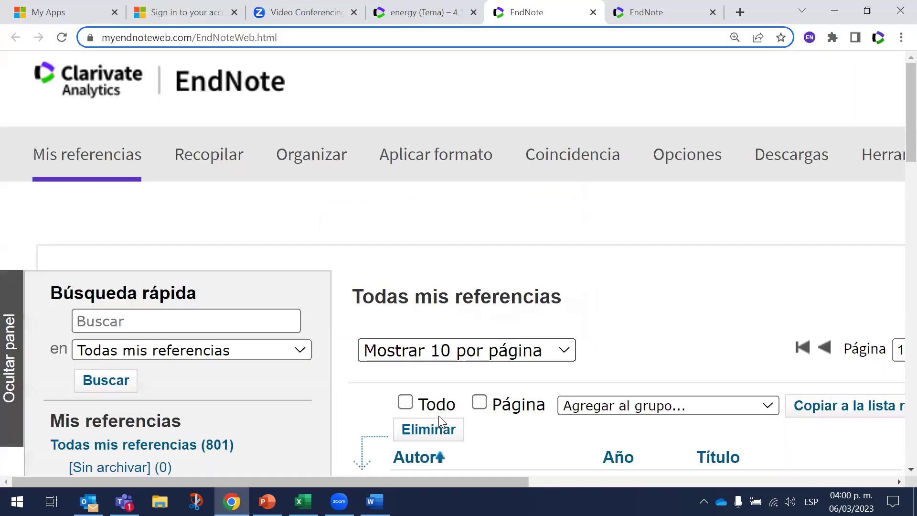
click(859, 479)
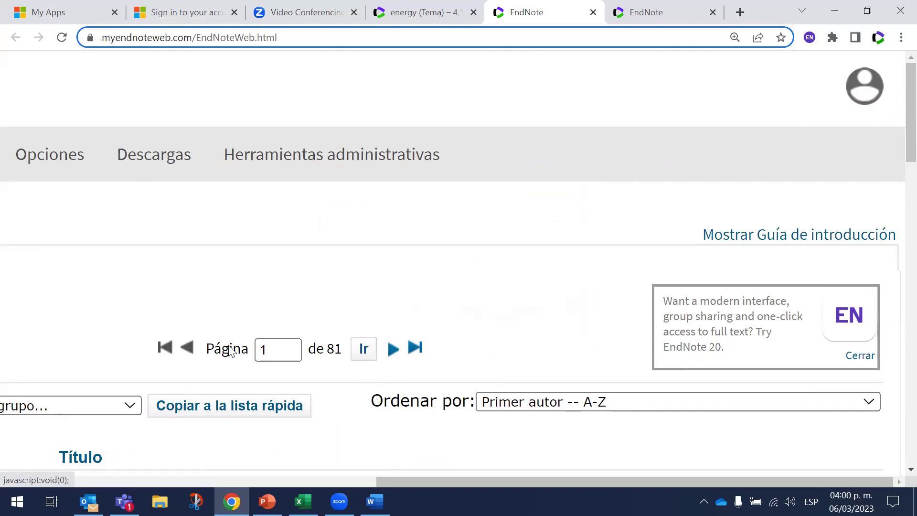
click(5, 482)
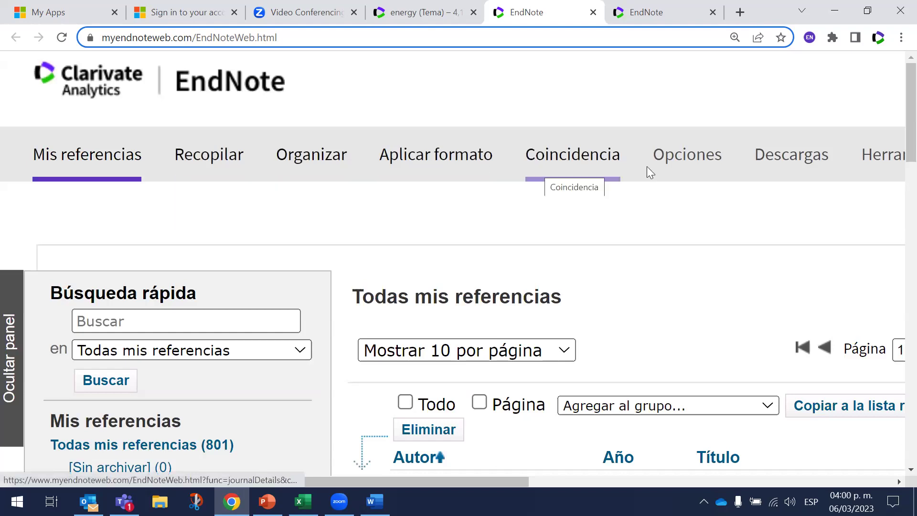
click(787, 156)
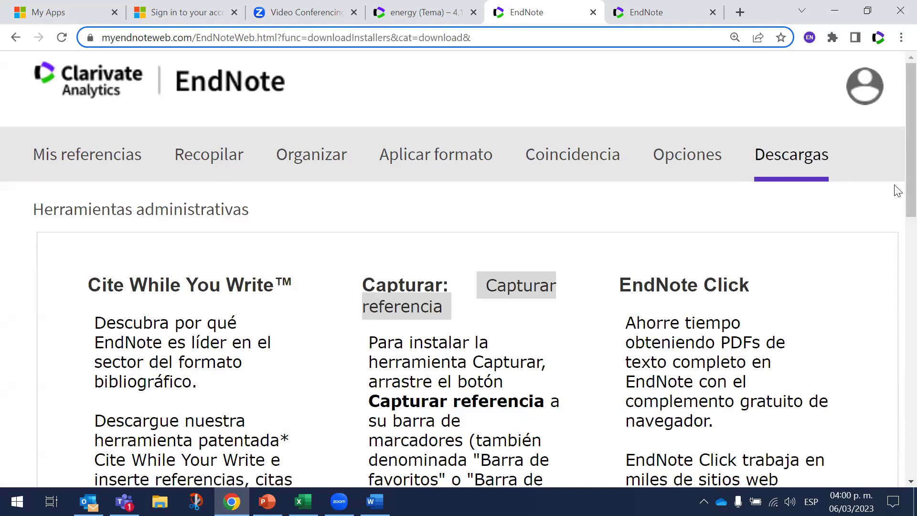
Step: Start the download of the Windows version of the Cite While You Write plugin, saved as EndNotePlugins
scroll(355, 109, down, 1)
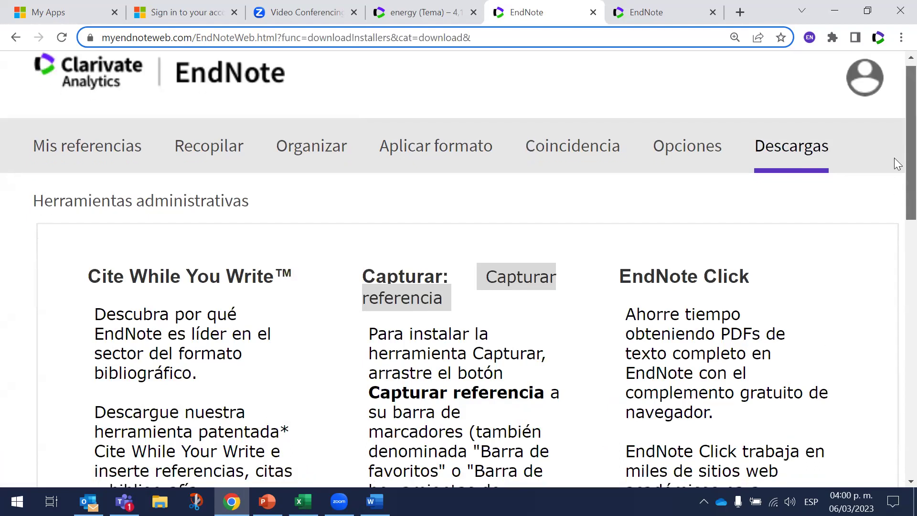
scroll(399, 241, down, 2)
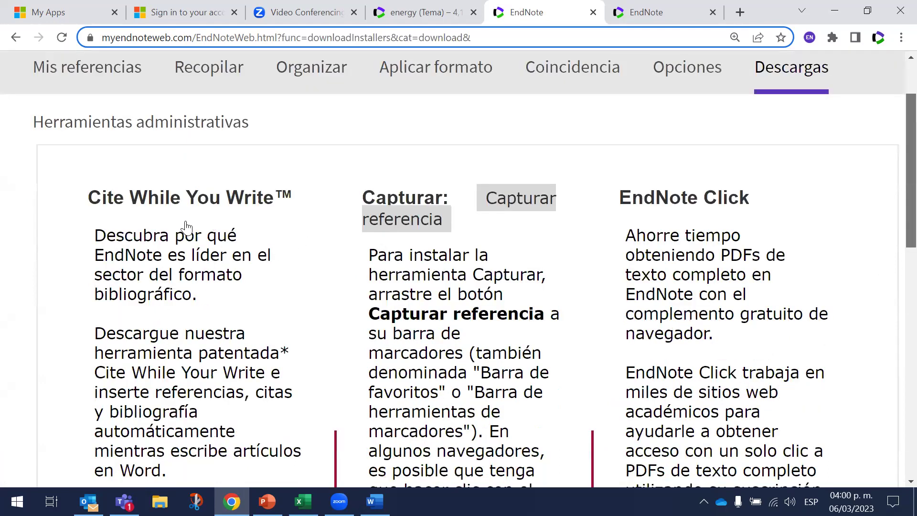
scroll(189, 215, down, 1)
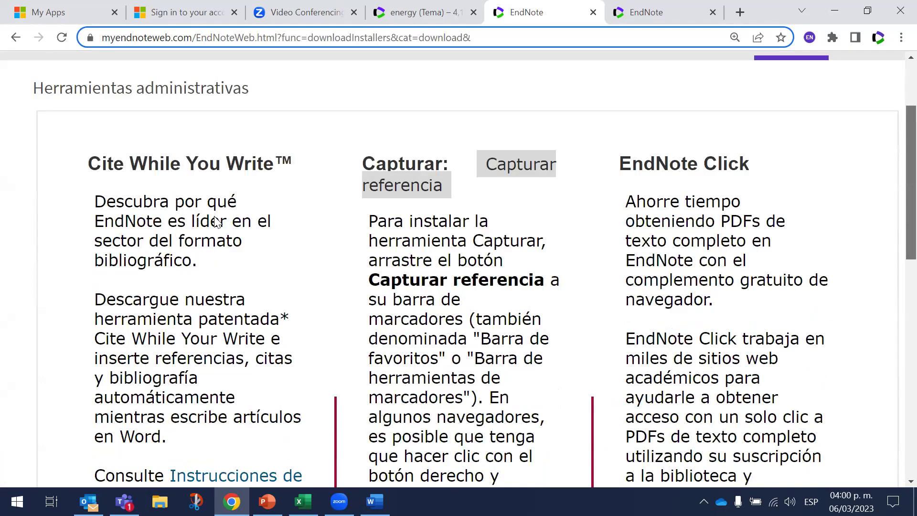
scroll(391, 221, down, 7)
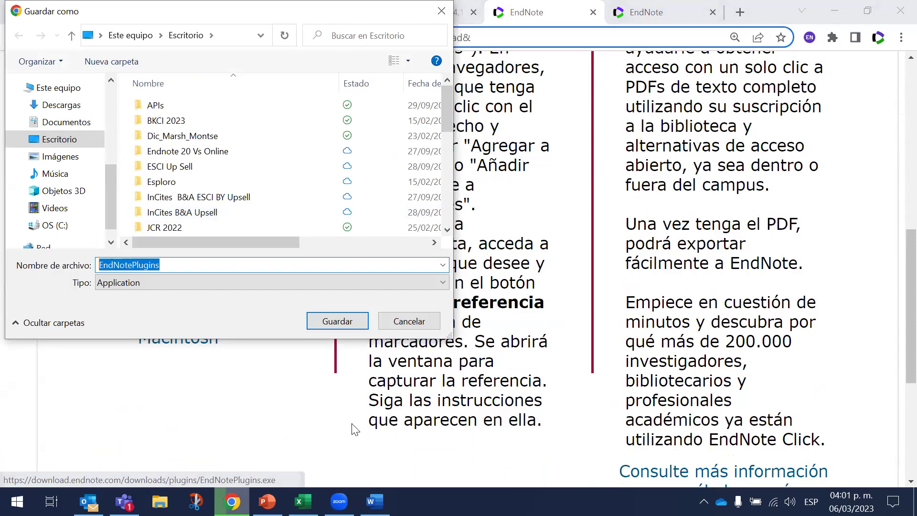
key(Return)
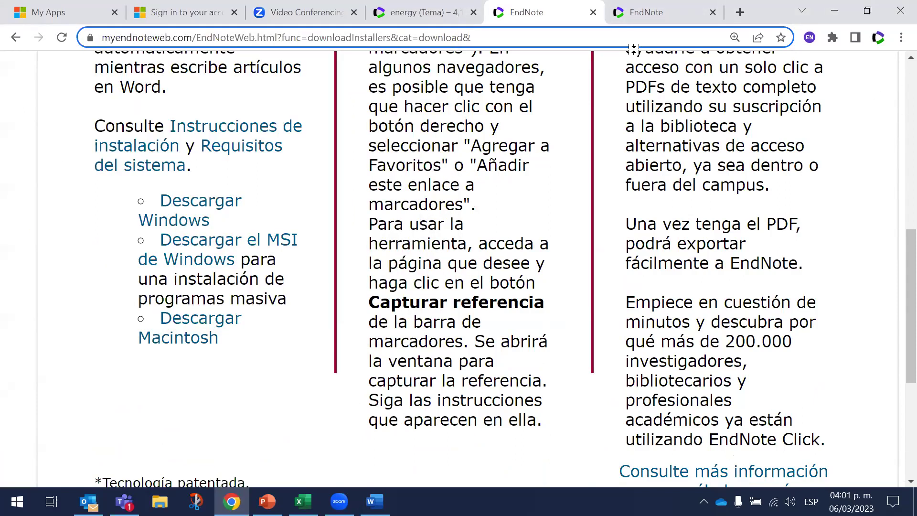
Step: Switch to the Word document and view the EndNote tools and the Find & Insert My References dialog without inserting anything
key(alt+Tab)
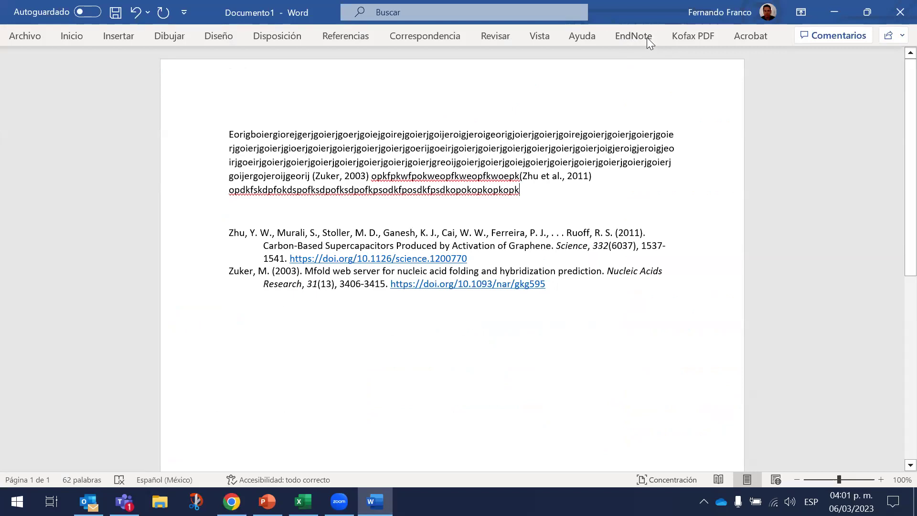
click(633, 35)
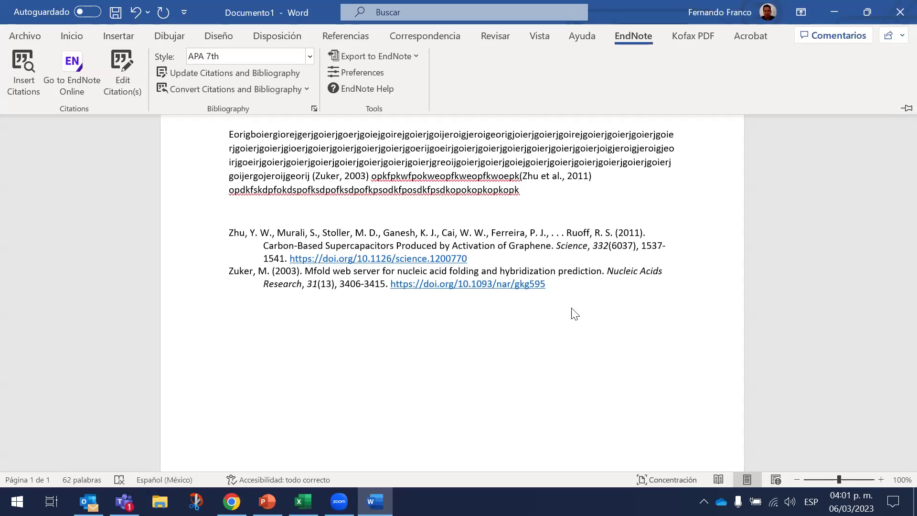
click(20, 82)
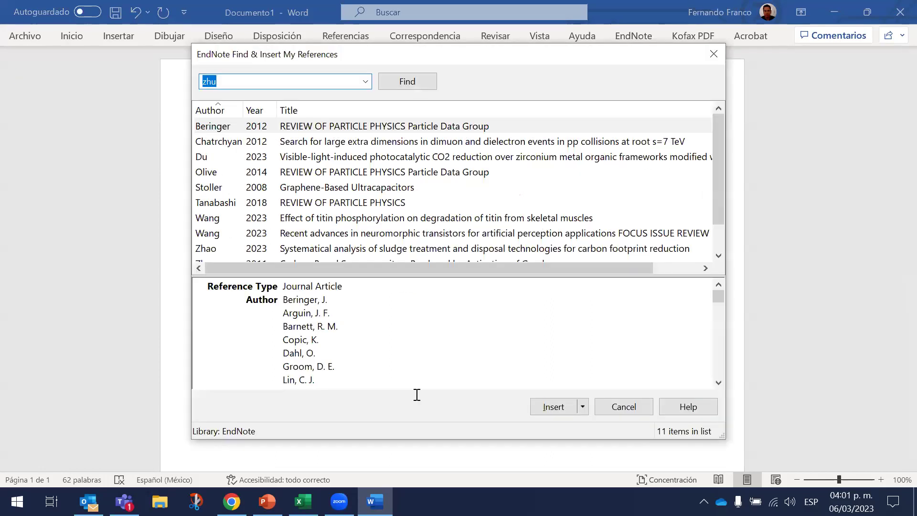
key(Escape)
Step: Return to EndNote online in the browser, open the full reference library and review its personal and shared groups
key(alt+Tab)
click(79, 157)
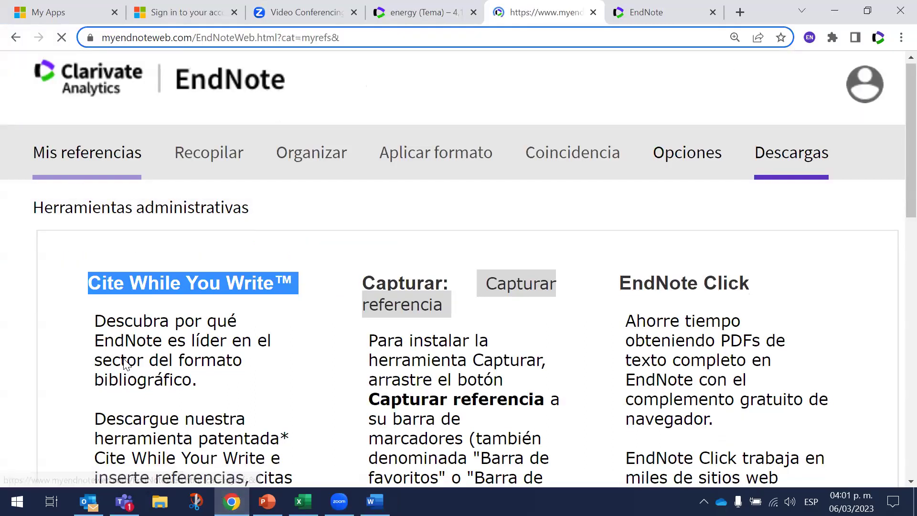
scroll(897, 220, down, 1)
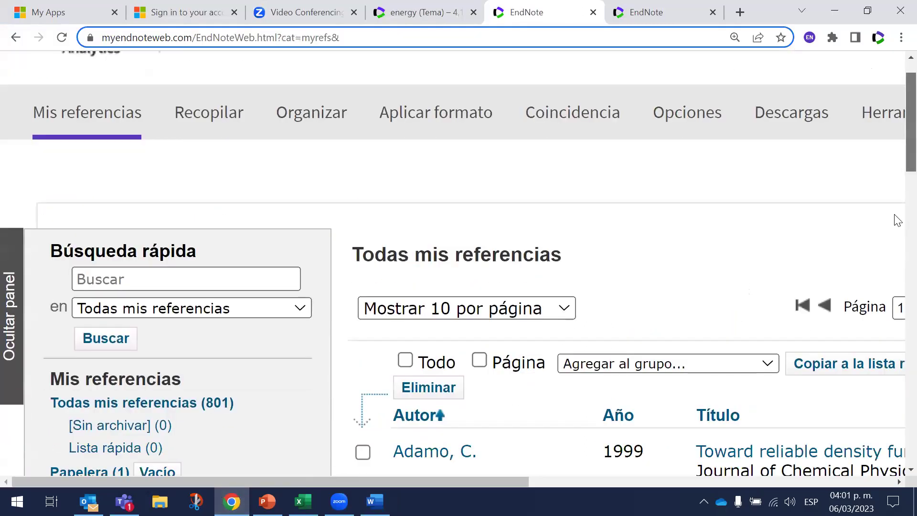
scroll(897, 220, down, 2)
scroll(137, 272, down, 2)
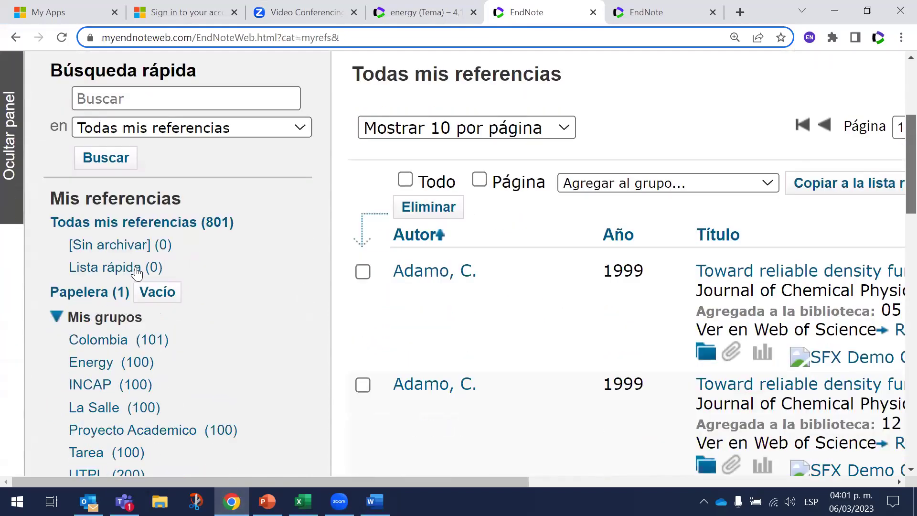
scroll(137, 273, down, 2)
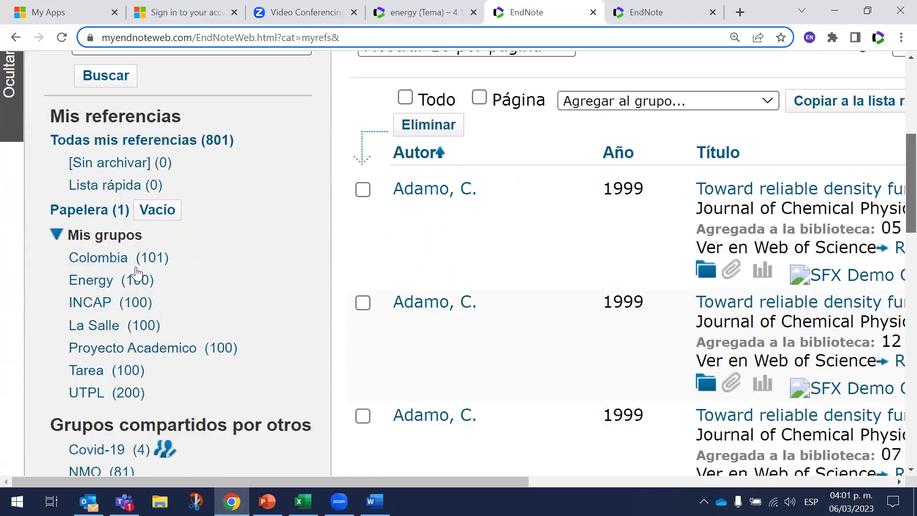
scroll(137, 272, down, 3)
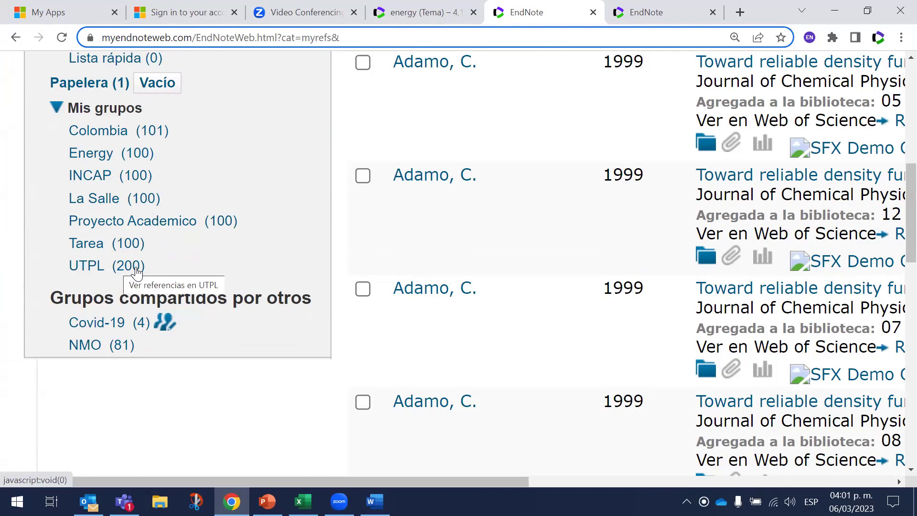
scroll(898, 108, up, 1)
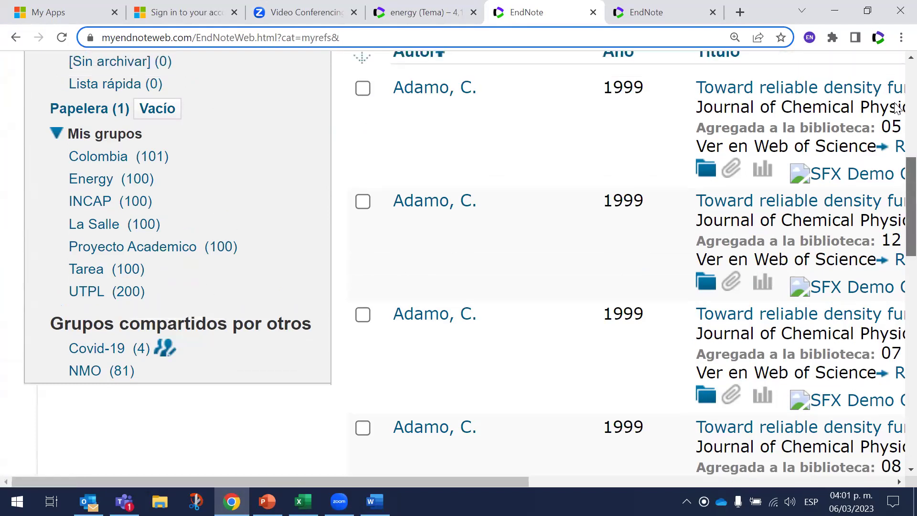
scroll(896, 103, up, 8)
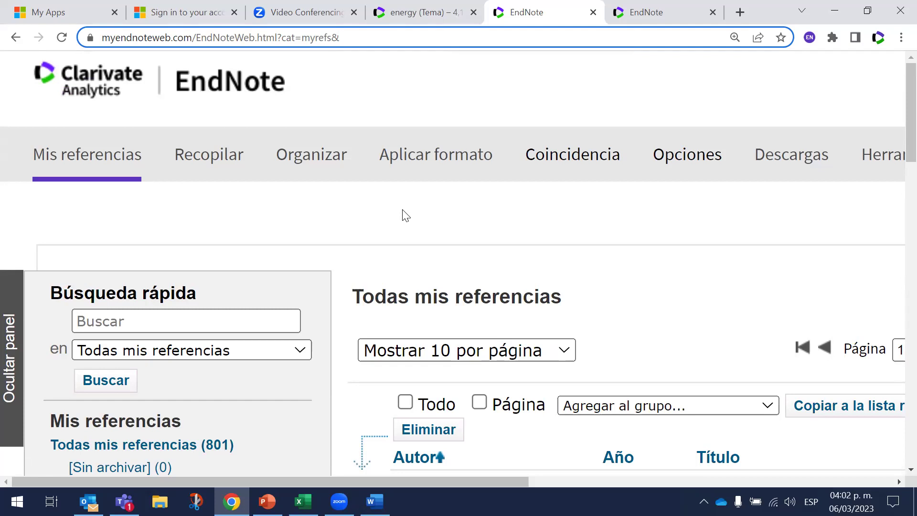
Step: Switch to the Web of Science results for energy and highlight the Core Collection name in the results heading
mouse_move(304, 165)
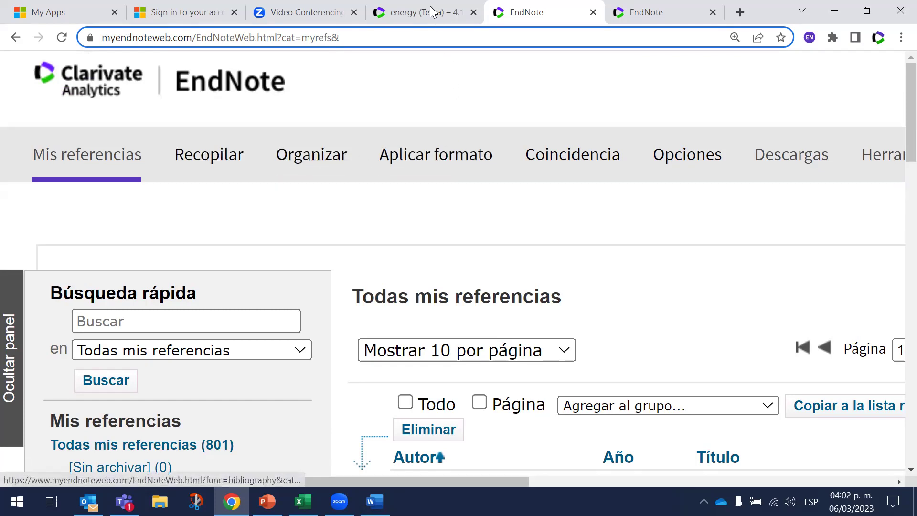
click(421, 13)
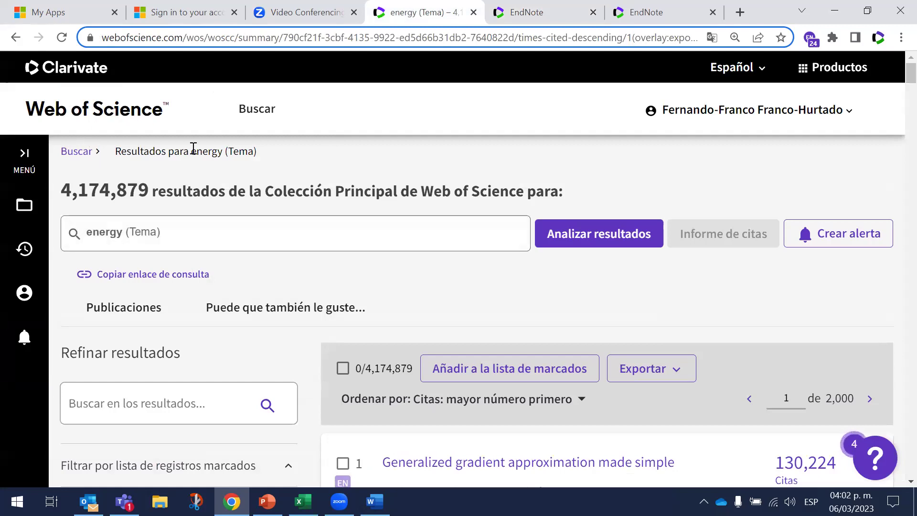
drag(262, 190, 454, 192)
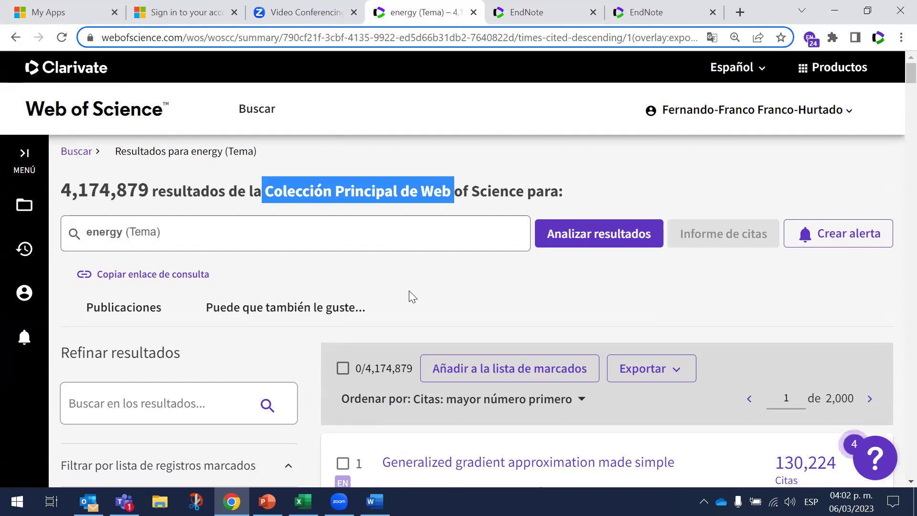
Step: Switch to the PowerPoint presentation, show the "Ciclo de la Investigación" slide full screen and end the slide show
click(279, 496)
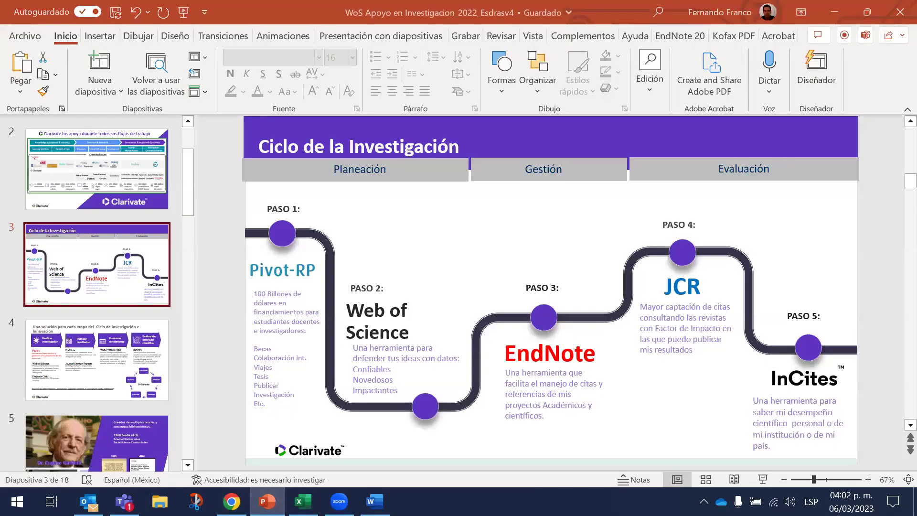
click(761, 481)
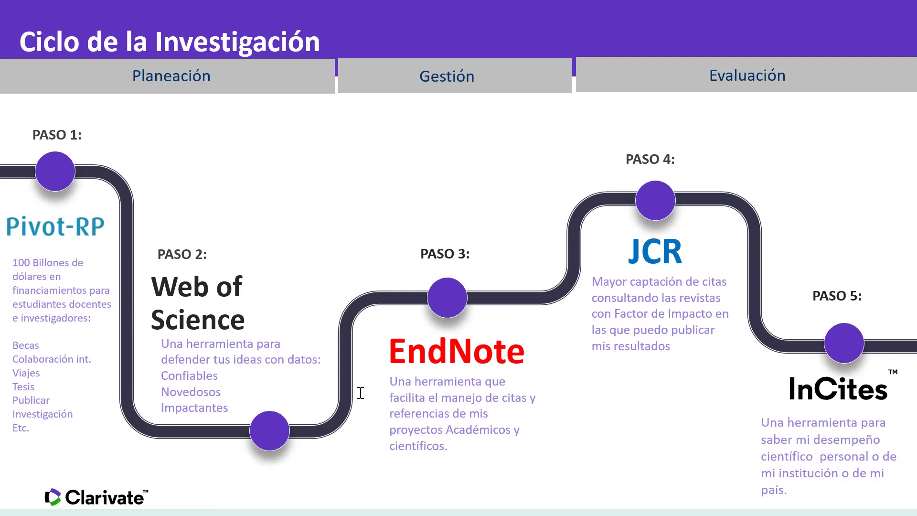
key(Escape)
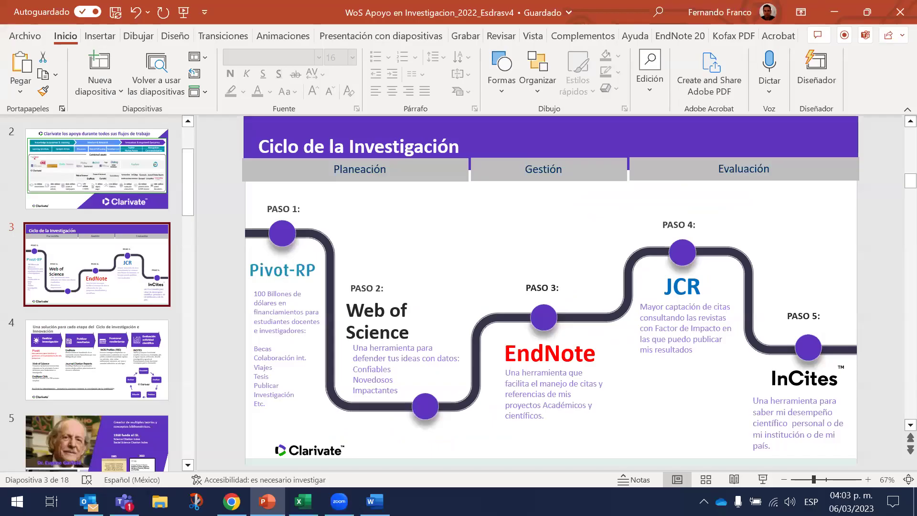
Step: Return to Web of Science in the browser, open Journal Citation Reports from its products and continue into a new session
key(alt+Tab)
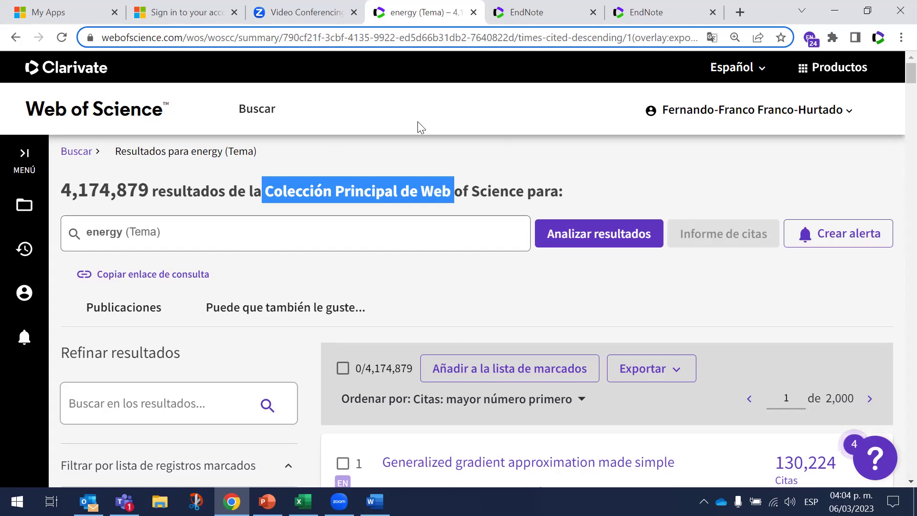
click(810, 68)
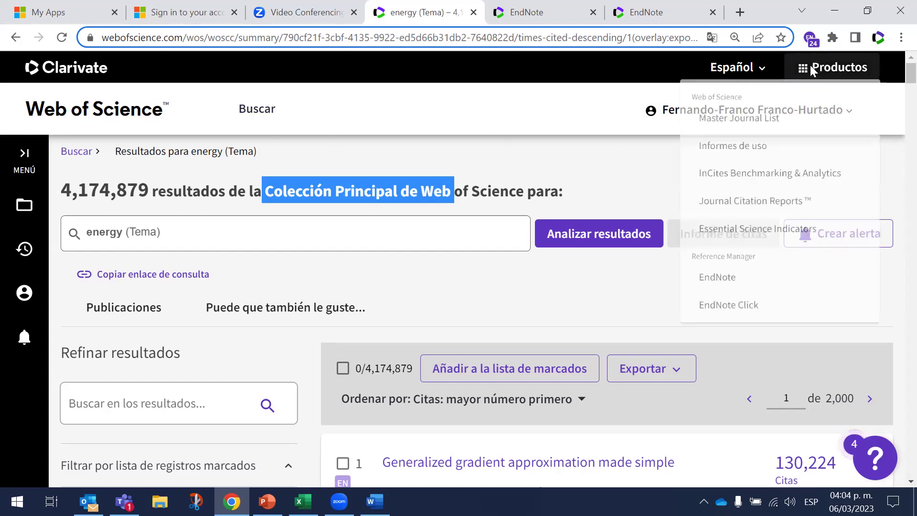
click(761, 209)
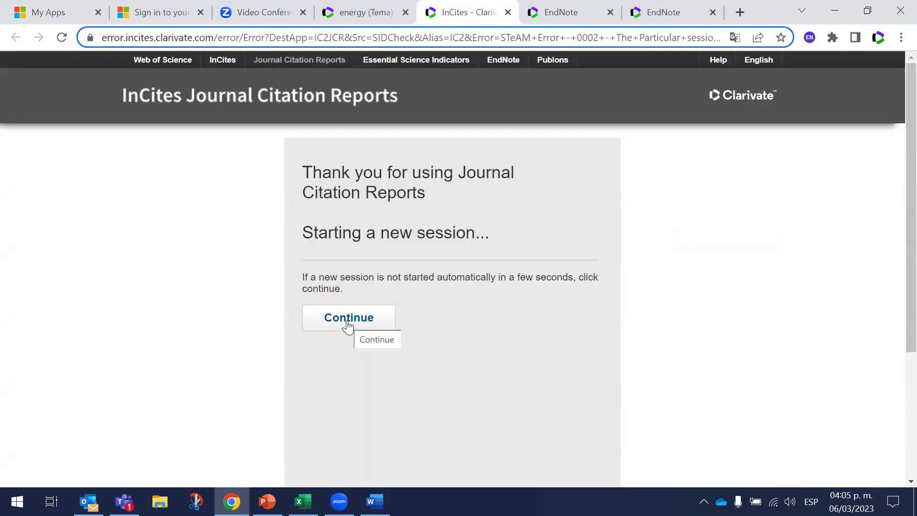
click(346, 323)
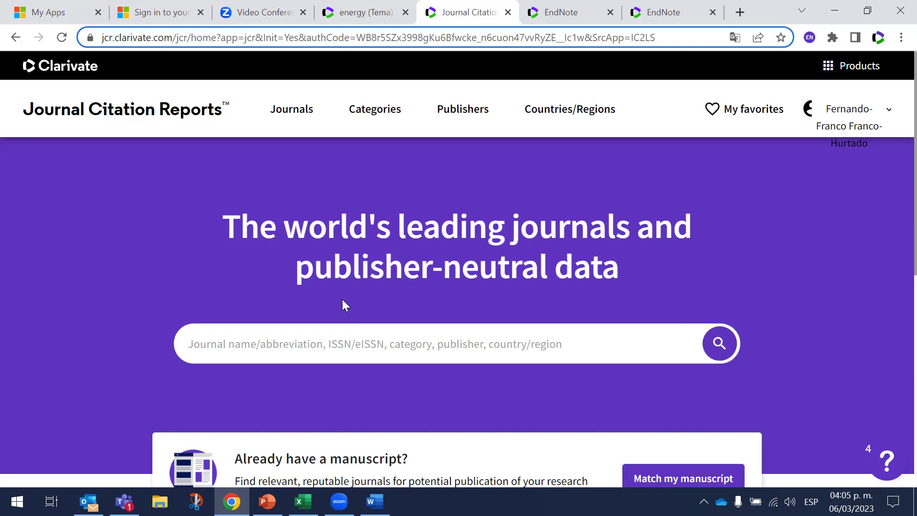
Step: Review the search and browse options on the Journal Citation Reports home page and open the full journals listing
scroll(895, 279, down, 4)
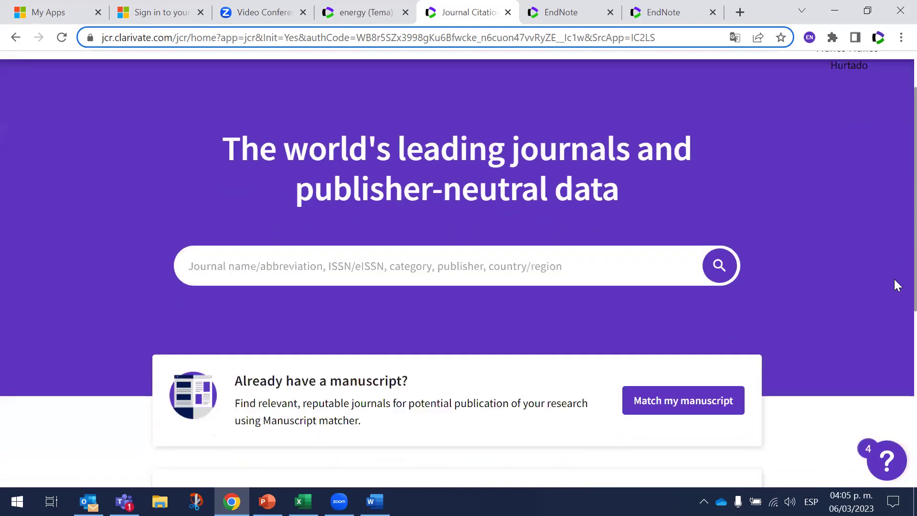
scroll(895, 376, down, 3)
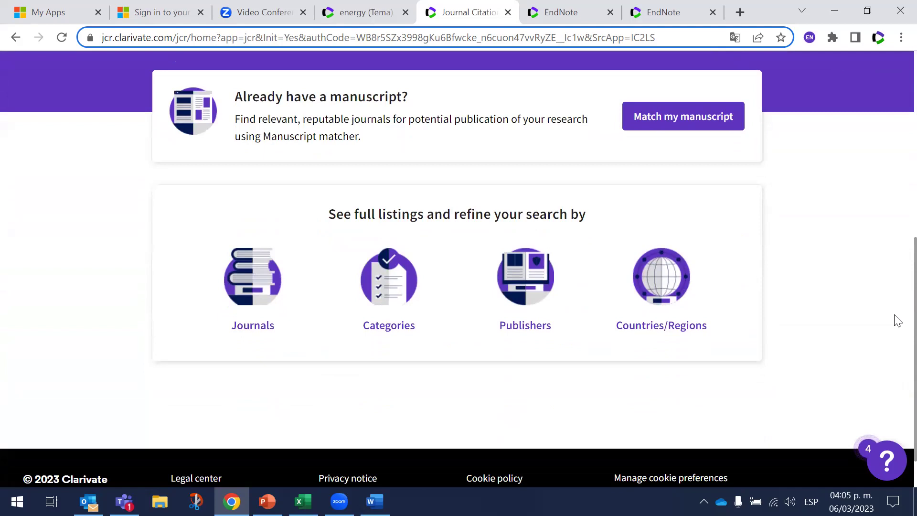
click(897, 79)
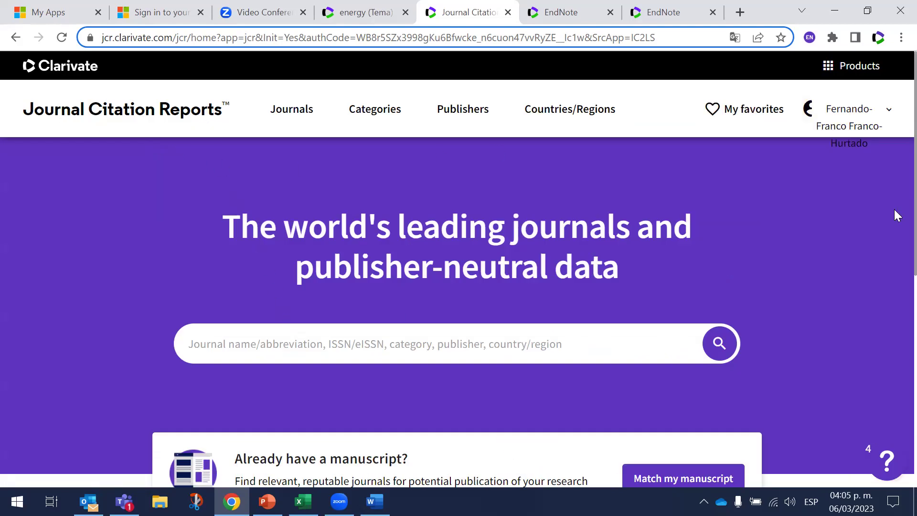
click(897, 414)
scroll(417, 379, down, 3)
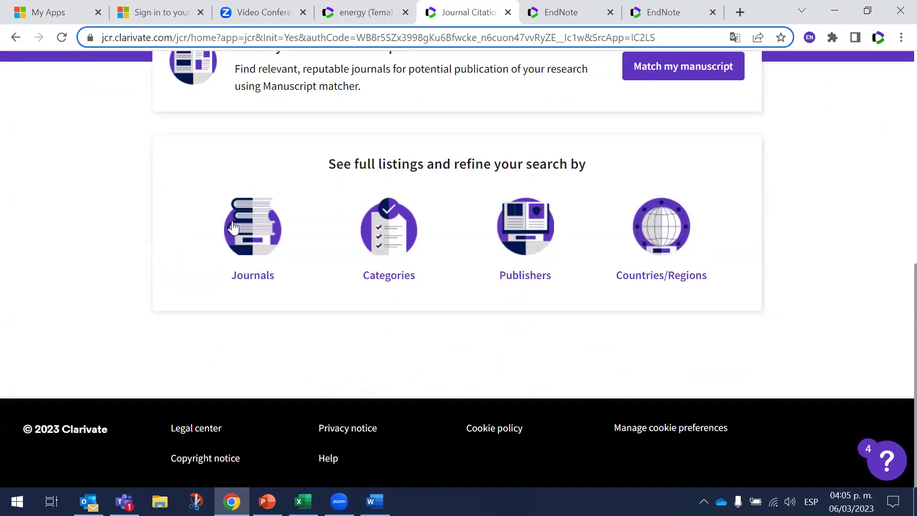
click(233, 225)
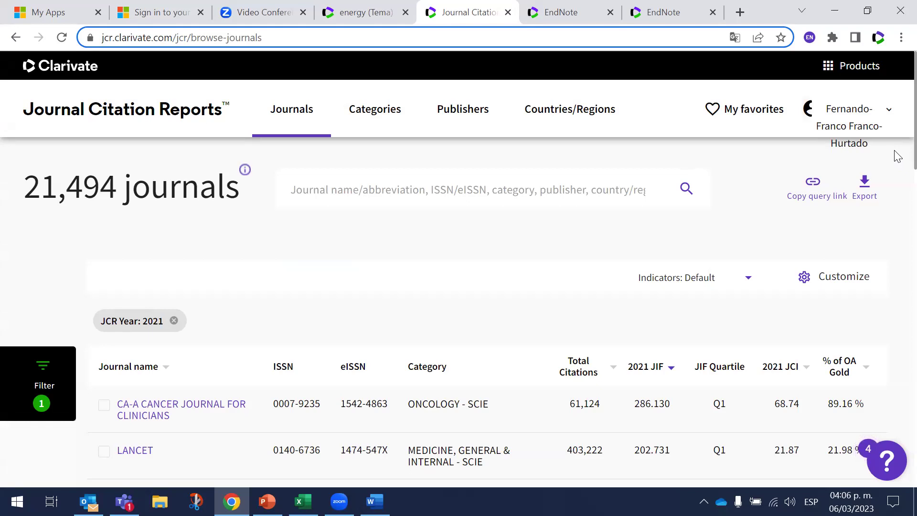
Step: Filter the journals listing by the Agronomy category and apply the filter
scroll(896, 162, down, 1)
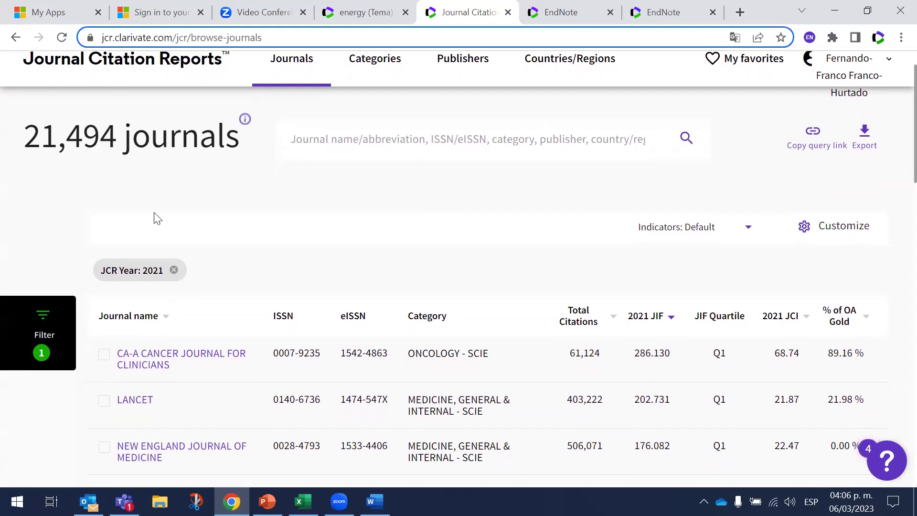
click(53, 306)
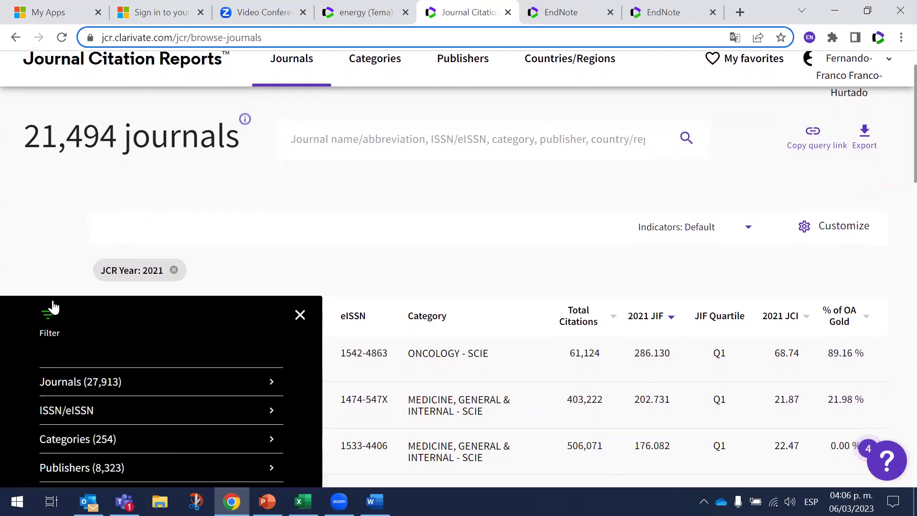
scroll(47, 319, down, 1)
scroll(48, 319, down, 2)
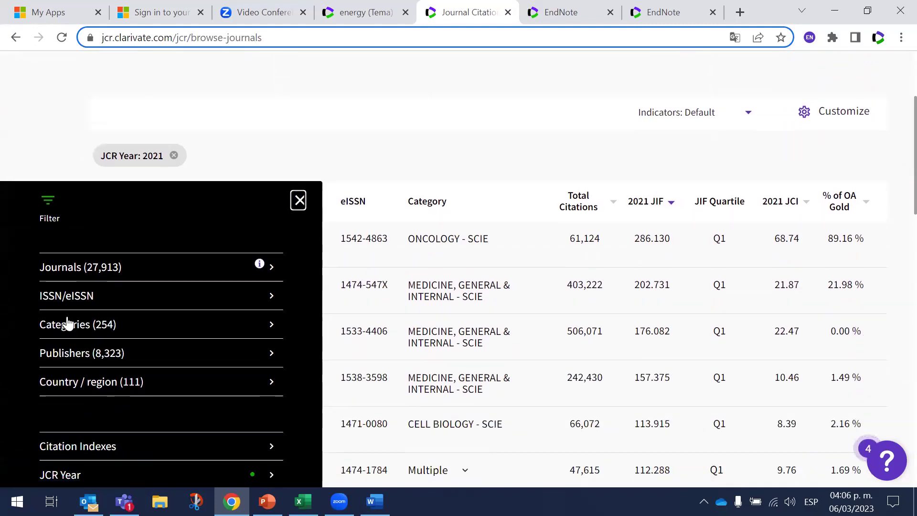
click(97, 325)
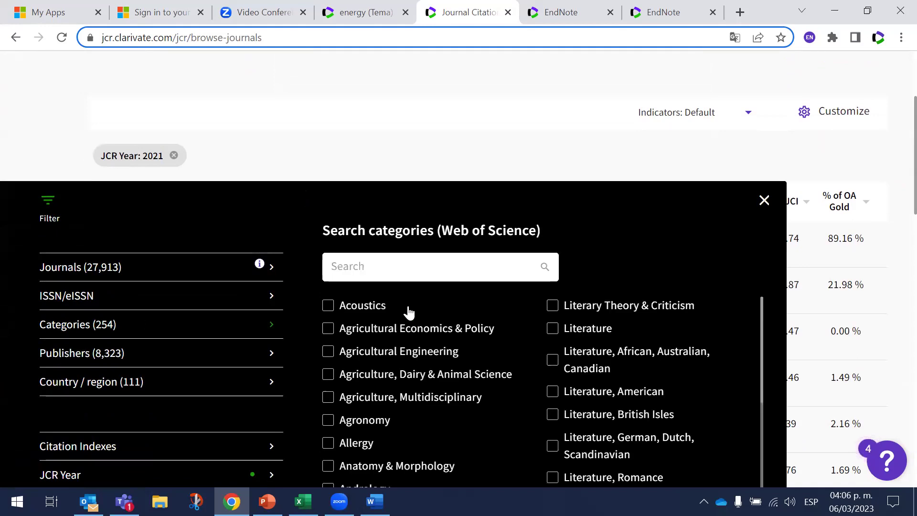
scroll(893, 191, down, 2)
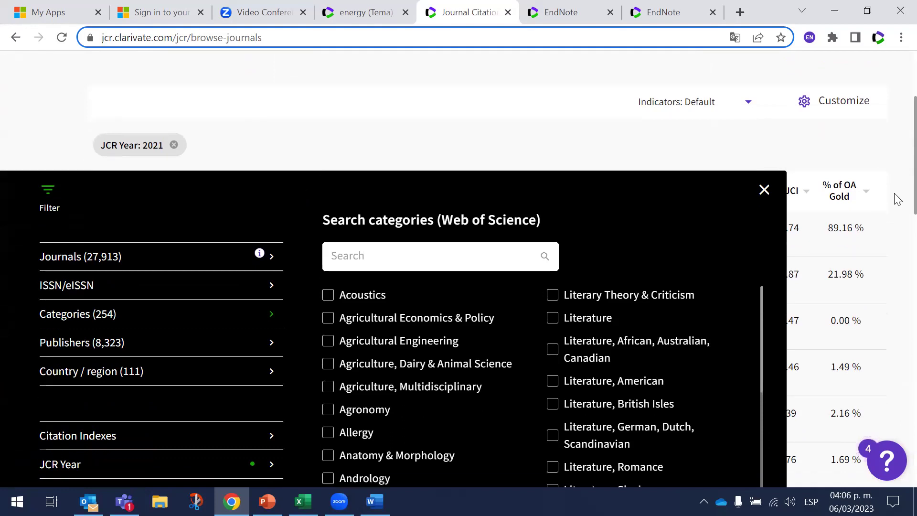
scroll(372, 224, down, 1)
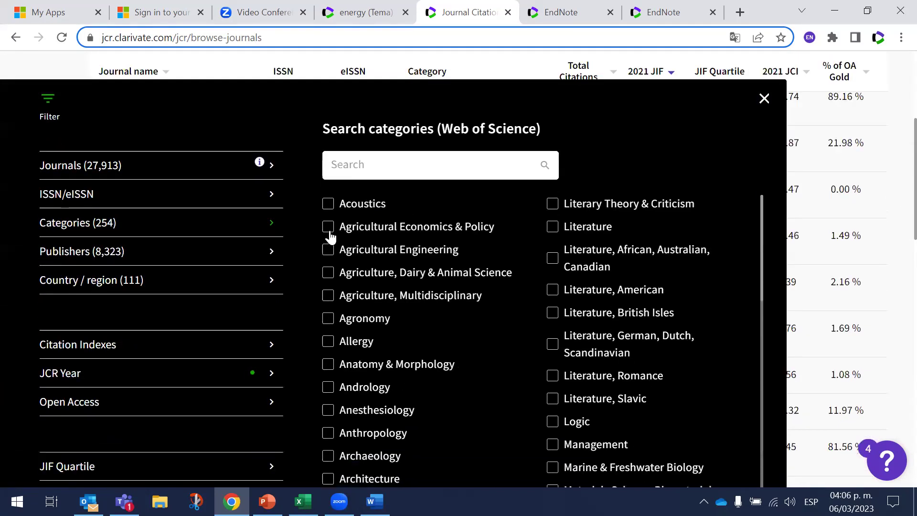
scroll(330, 236, down, 2)
scroll(896, 205, down, 1)
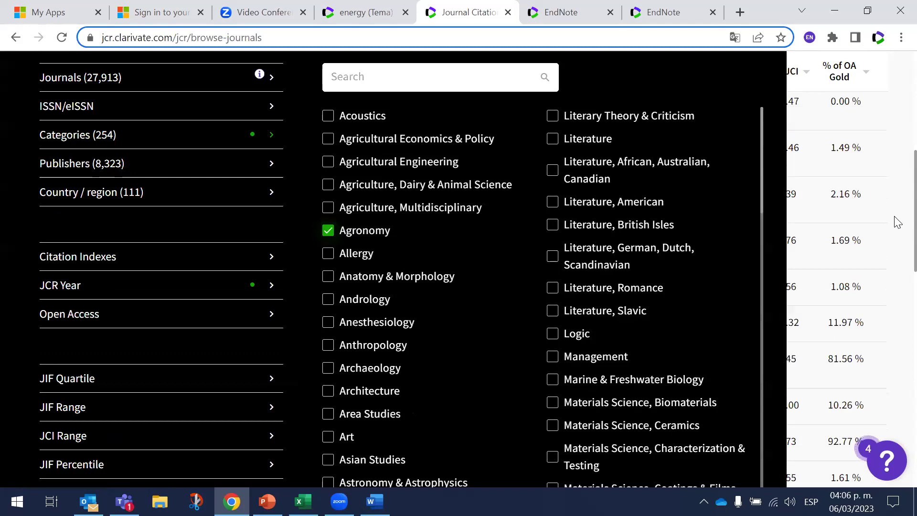
scroll(282, 208, down, 2)
scroll(259, 198, down, 4)
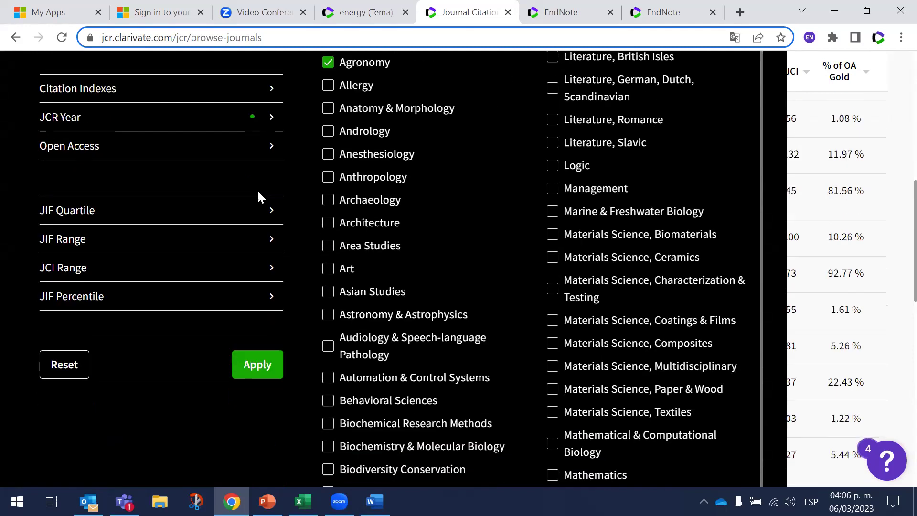
scroll(261, 197, down, 1)
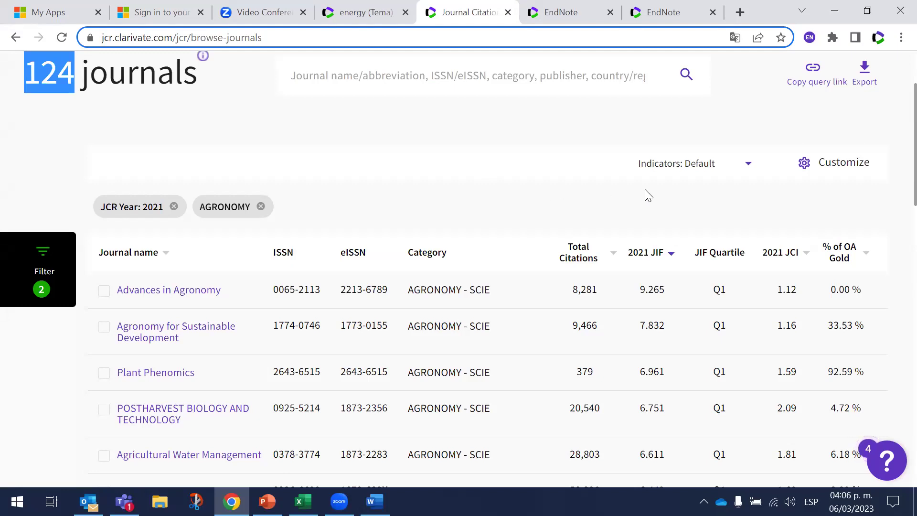
Step: Highlight the journal count in the heading and the 2021 JIF value of Advances in Agronomy
scroll(894, 180, down, 2)
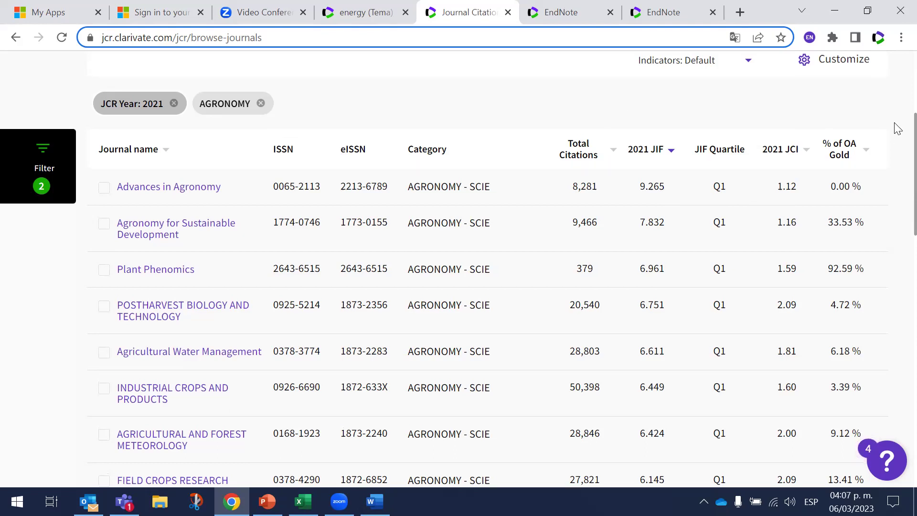
scroll(894, 110, up, 2)
scroll(103, 164, up, 1)
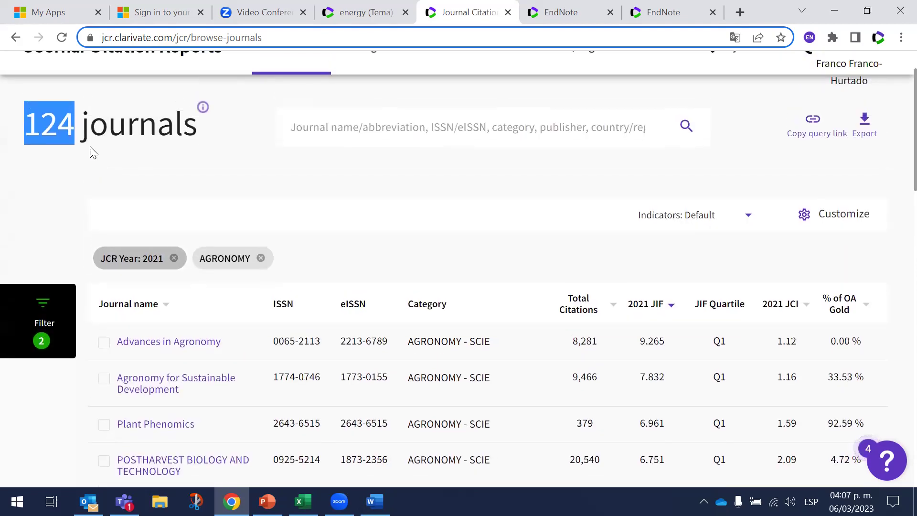
click(85, 134)
double_click(35, 123)
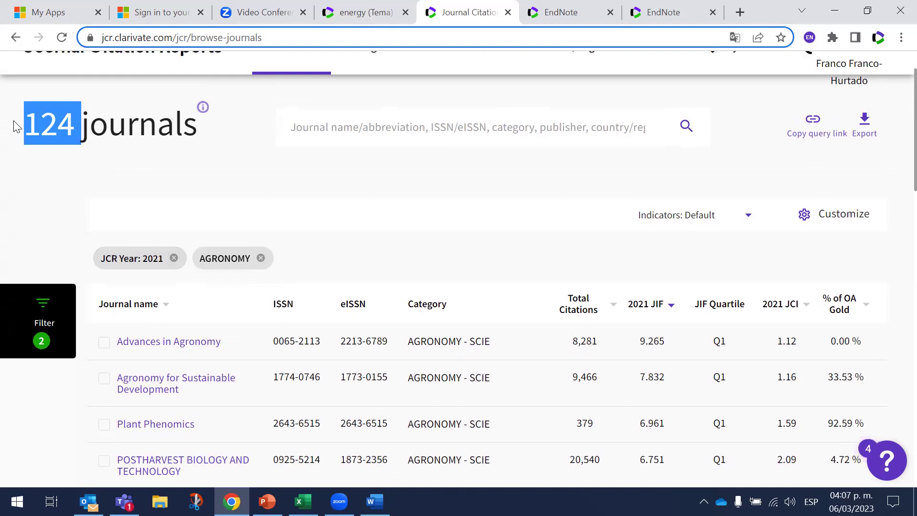
scroll(15, 125, down, 2)
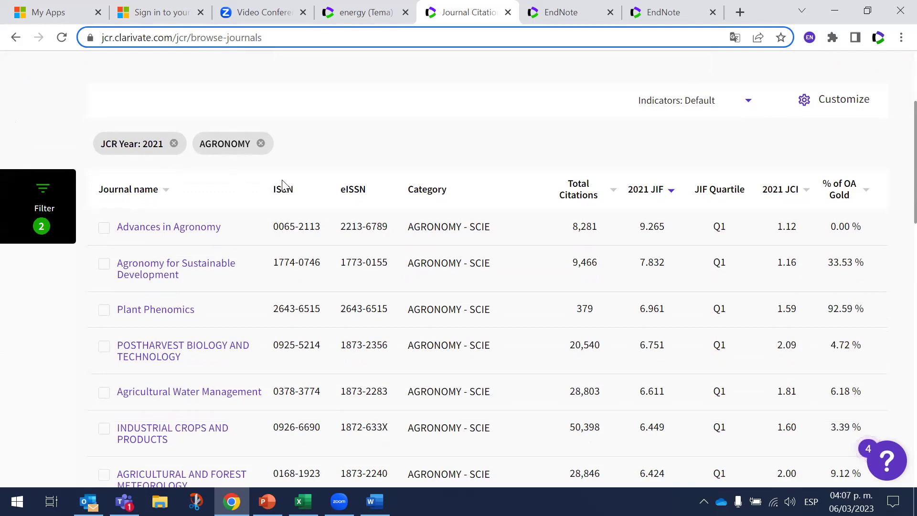
double_click(640, 227)
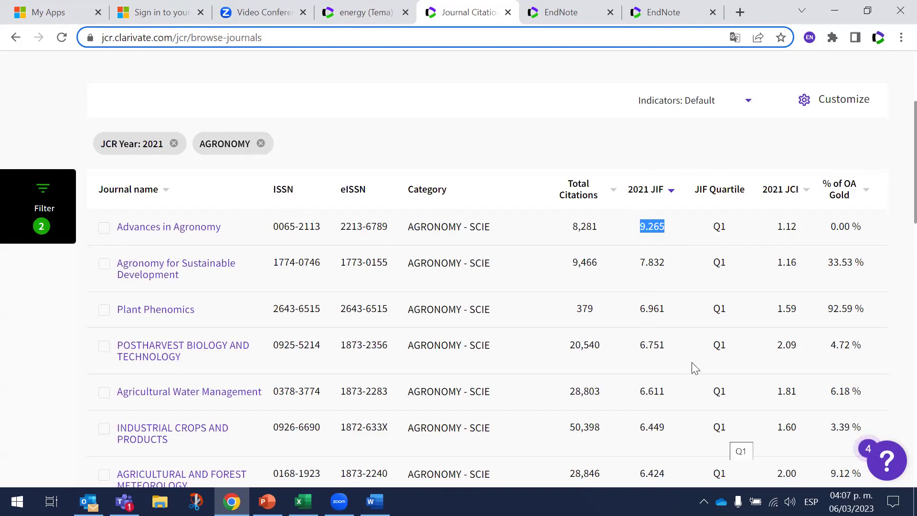
Step: Browse the Agronomy journals to the end of the first page, jump to the last page and go back two pages
scroll(692, 363, down, 1)
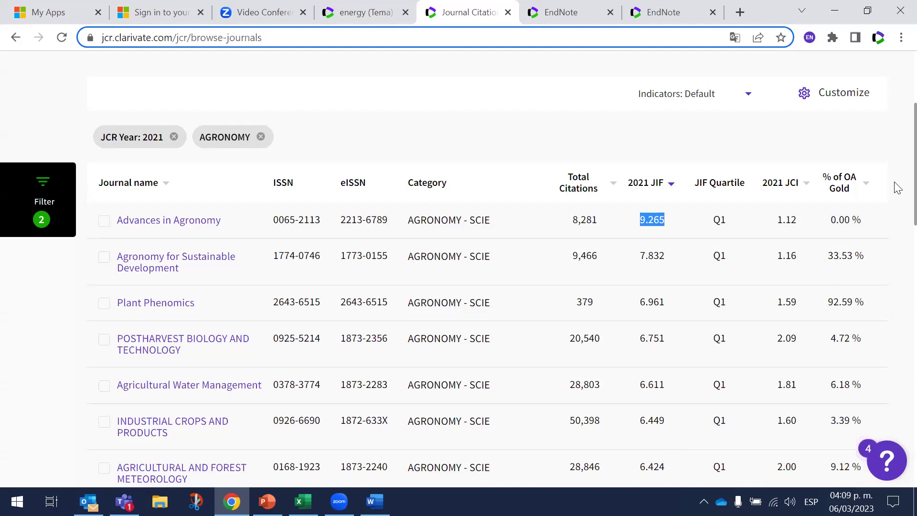
scroll(896, 286, down, 2)
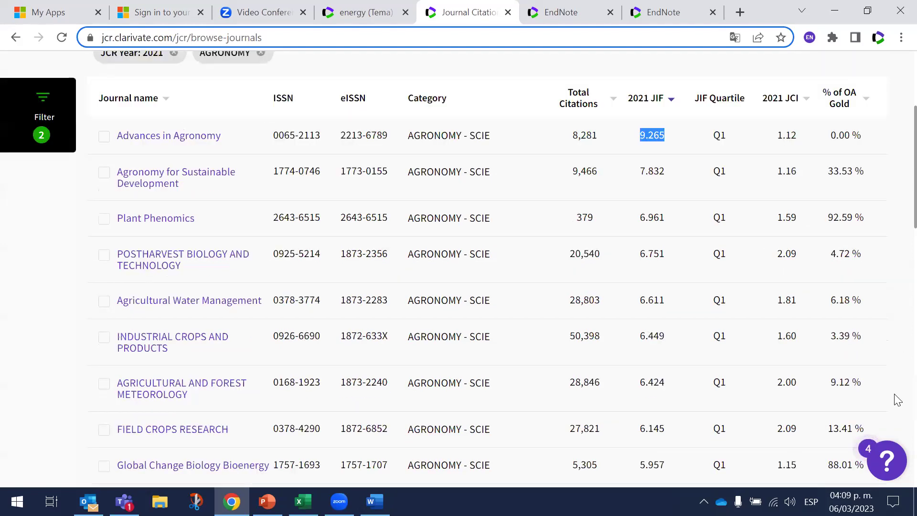
scroll(859, 413, down, 4)
scroll(770, 403, down, 5)
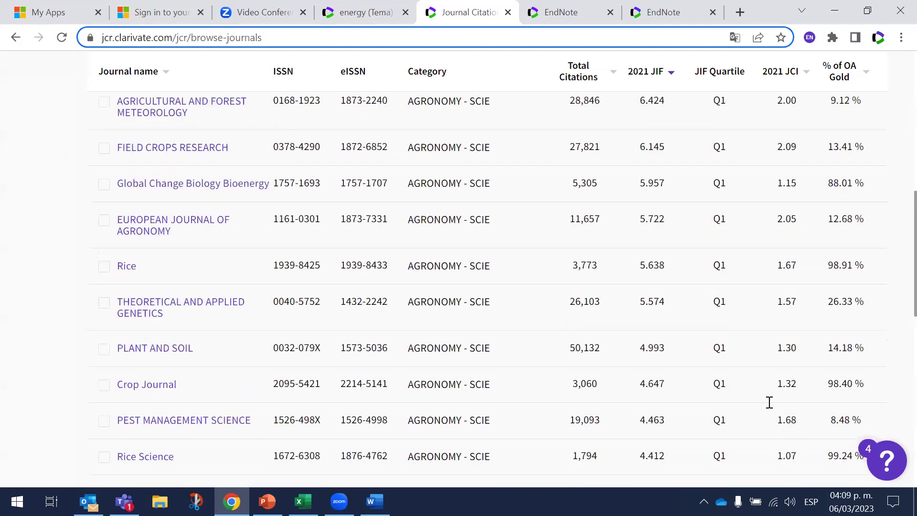
scroll(868, 405, down, 2)
scroll(871, 405, down, 5)
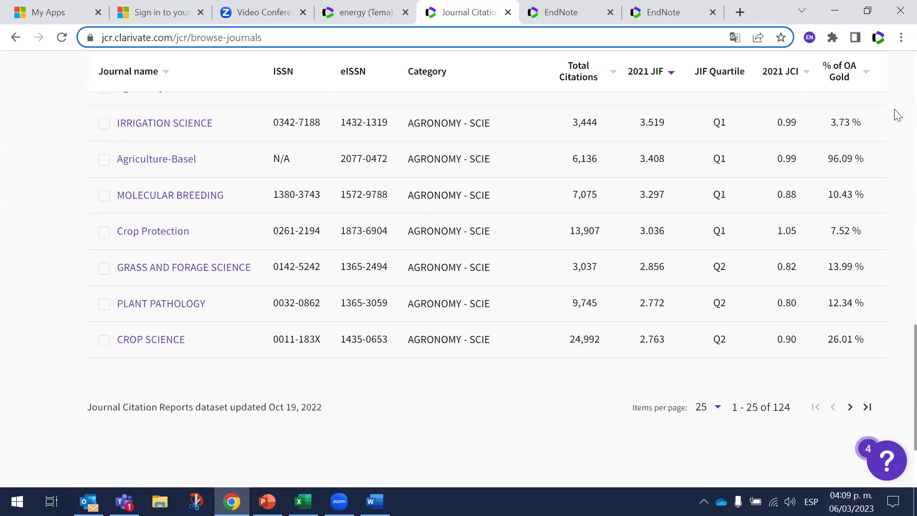
click(868, 407)
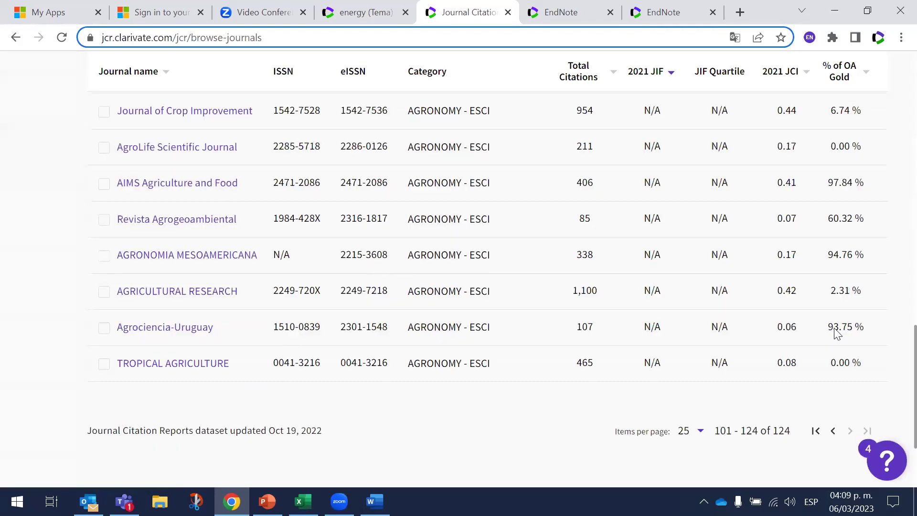
click(833, 430)
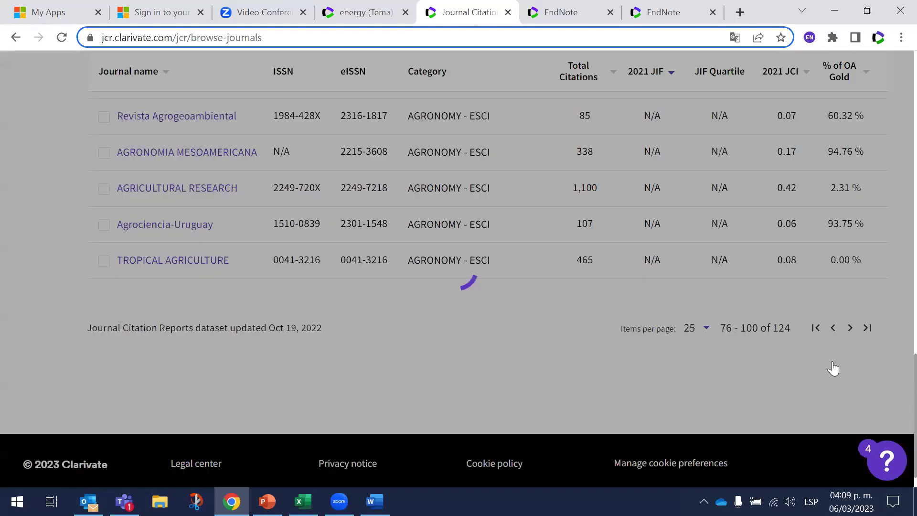
click(832, 366)
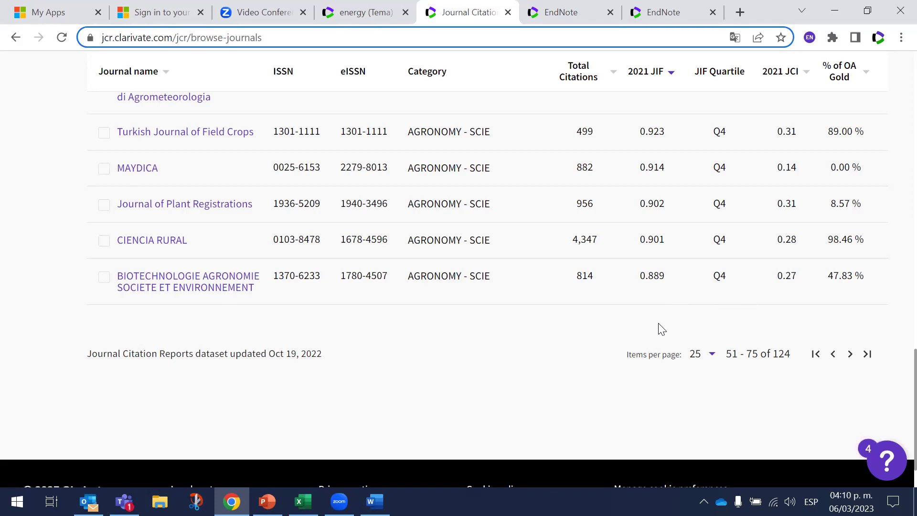
Step: Review the JIF and quartile values back up to the start of this results page and switch to the PowerPoint presentation
scroll(897, 363, up, 1)
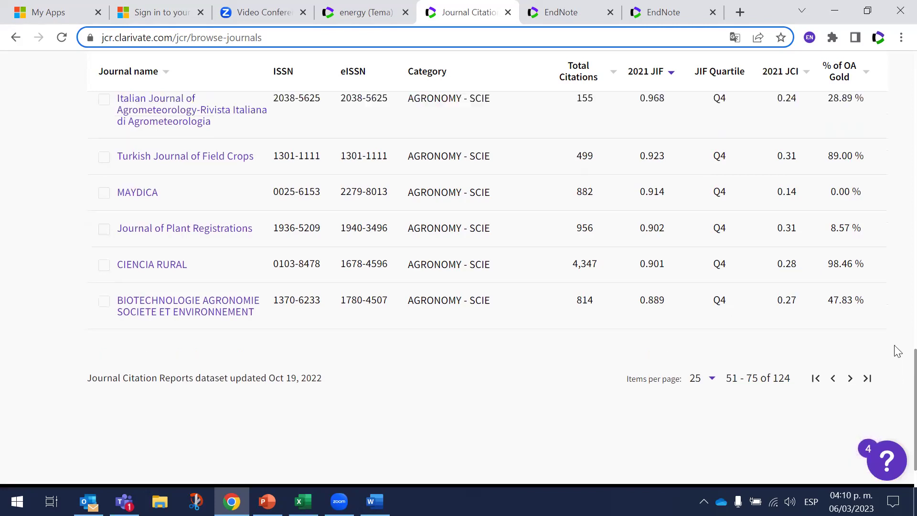
scroll(897, 293, up, 4)
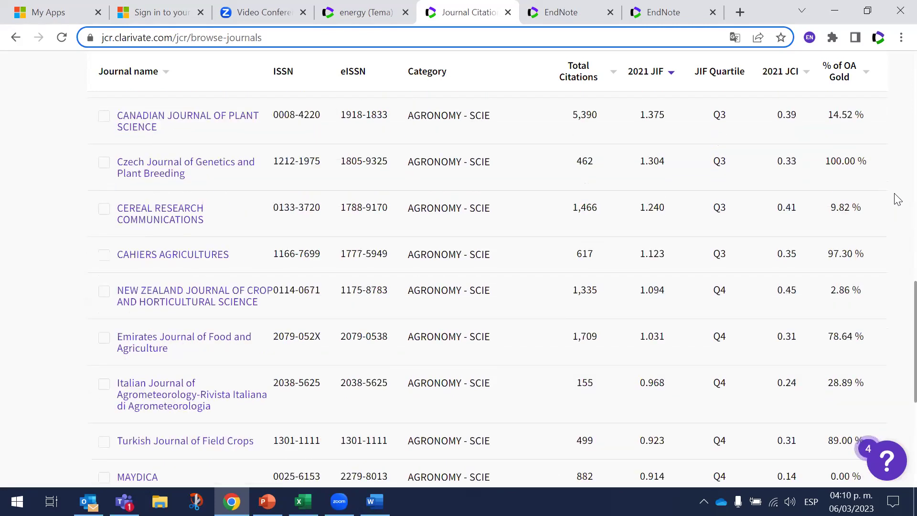
scroll(897, 168, up, 6)
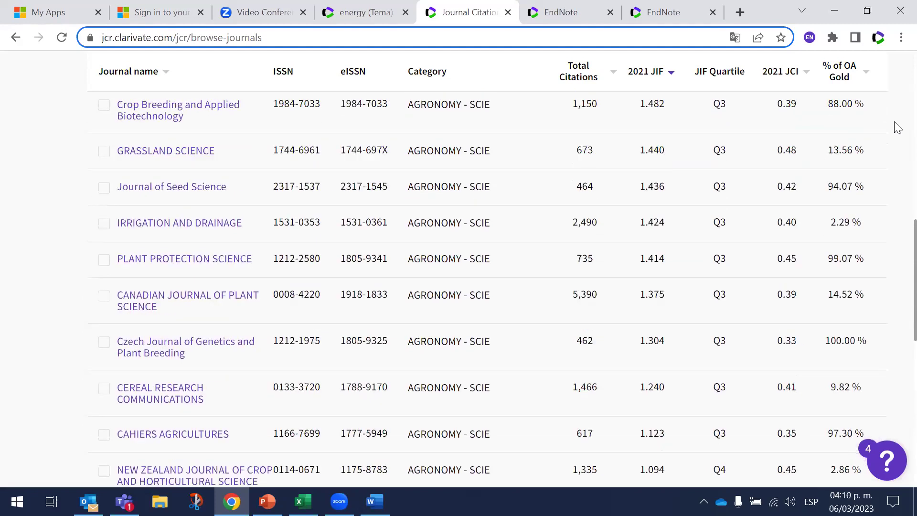
scroll(897, 128, up, 6)
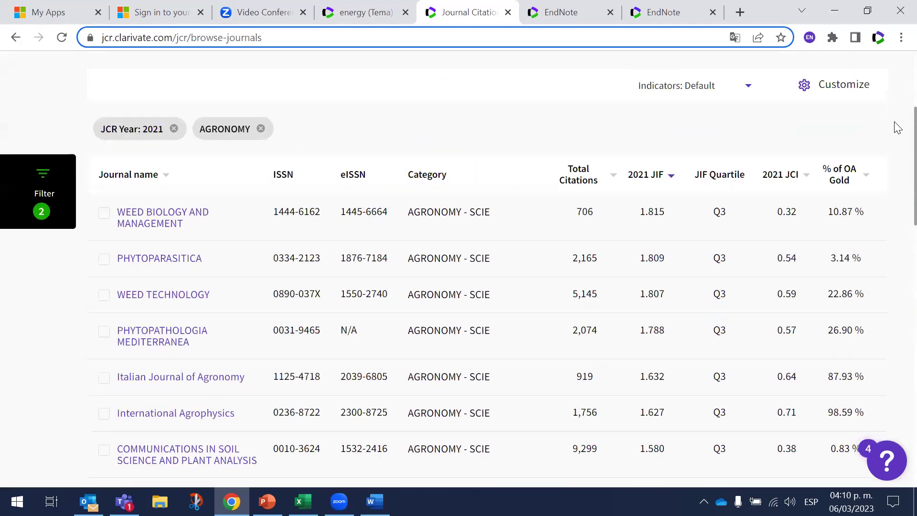
scroll(896, 128, up, 1)
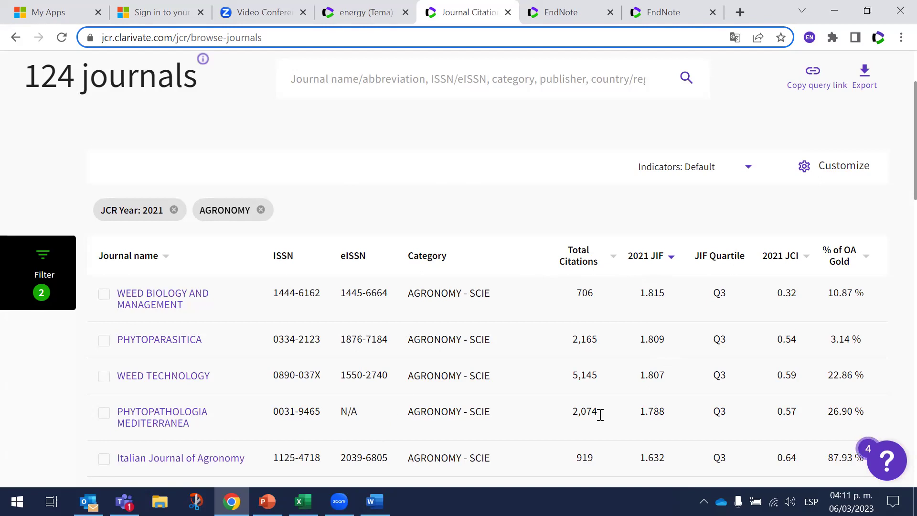
key(alt+Tab)
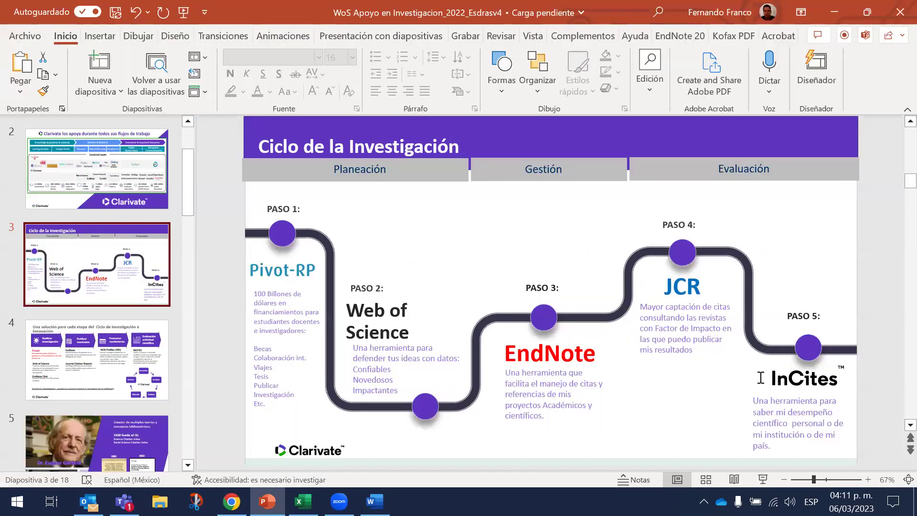
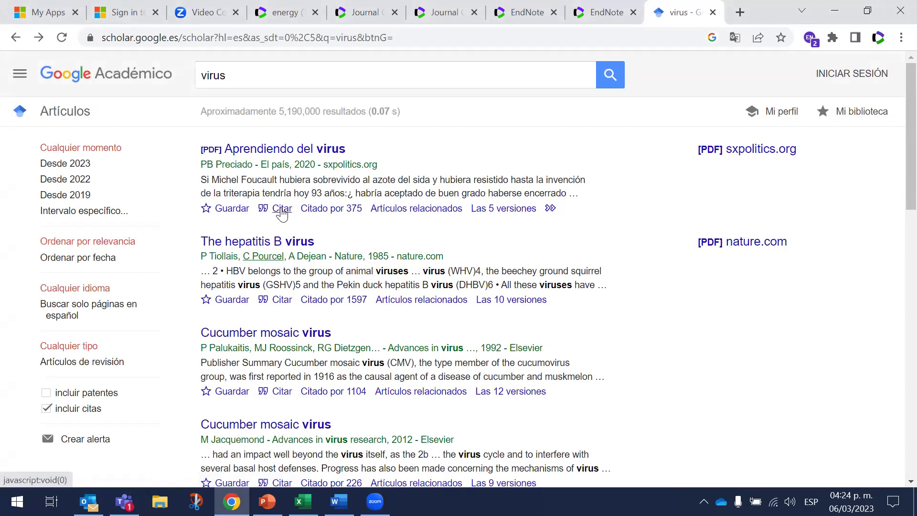
Step: Save the RefMan citation export of "Aprendiendo del virus" from Google Scholar as scholar.ris on the desktop and return to EndNote online
click(214, 75)
key(ctrl+a)
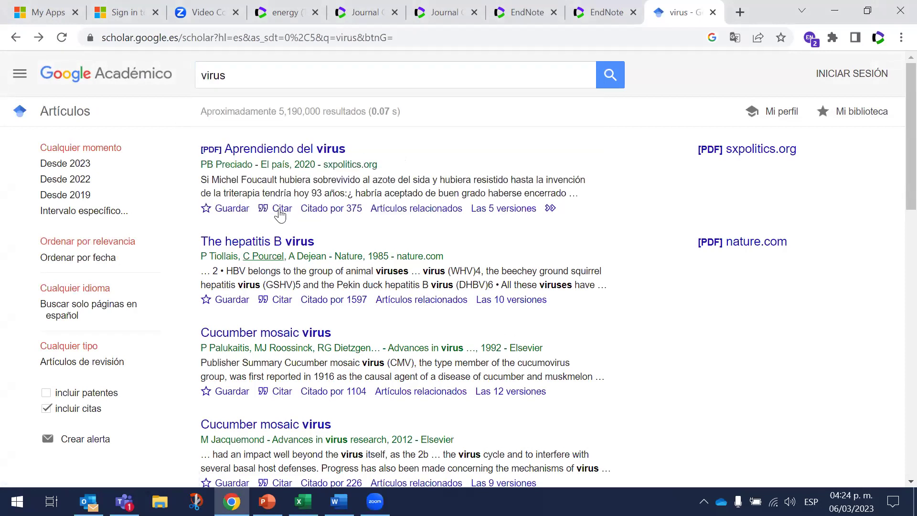
click(280, 211)
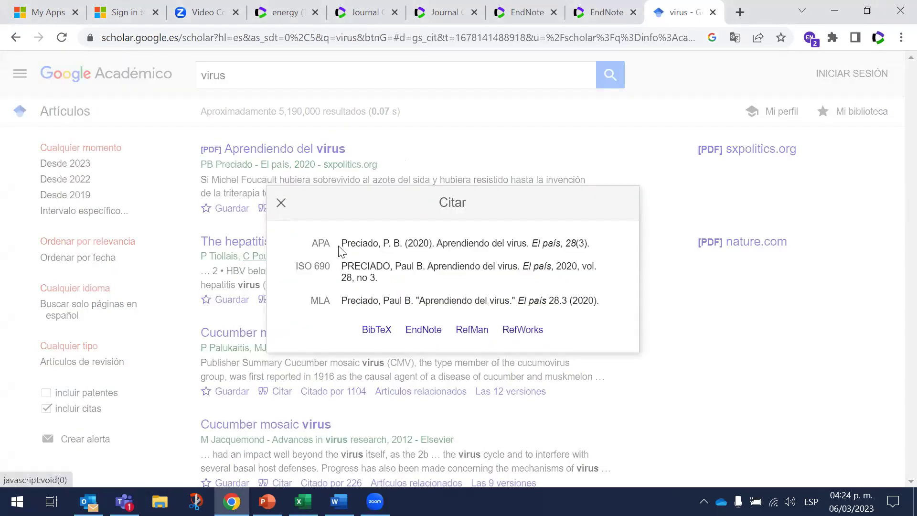
click(427, 331)
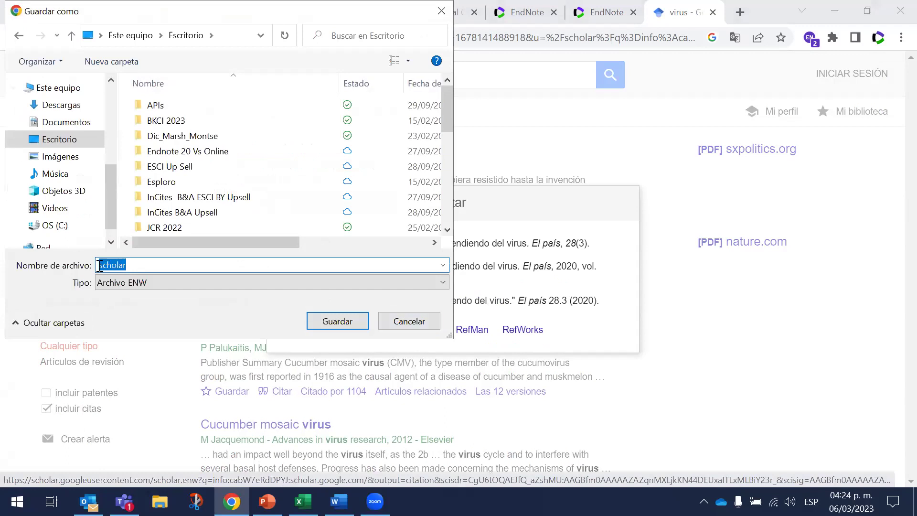
click(402, 312)
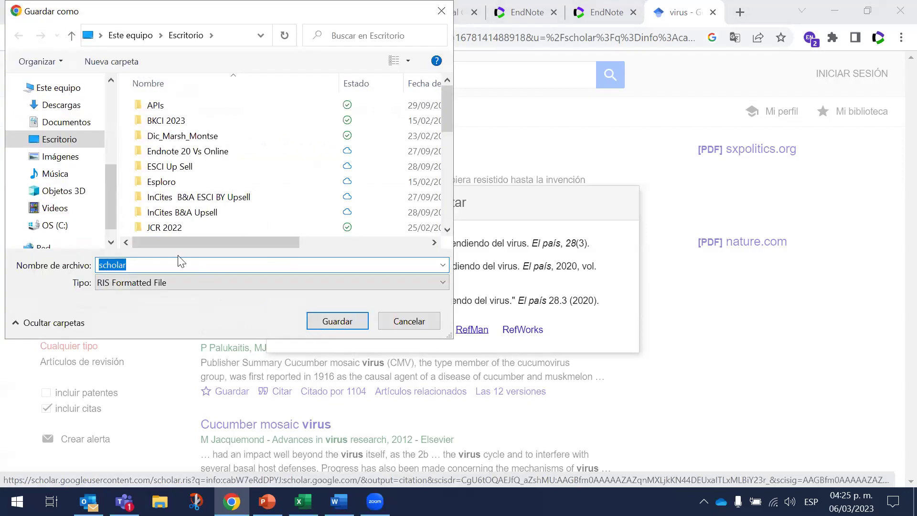
click(281, 190)
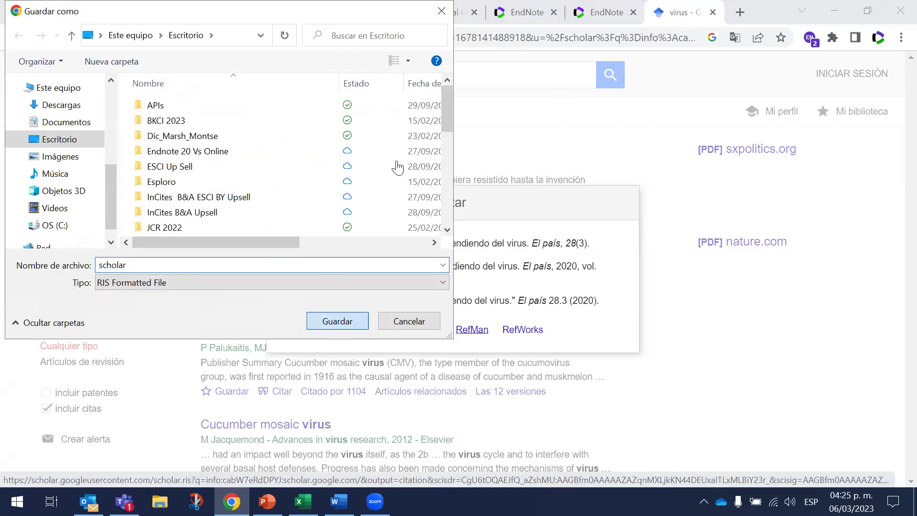
key(Return)
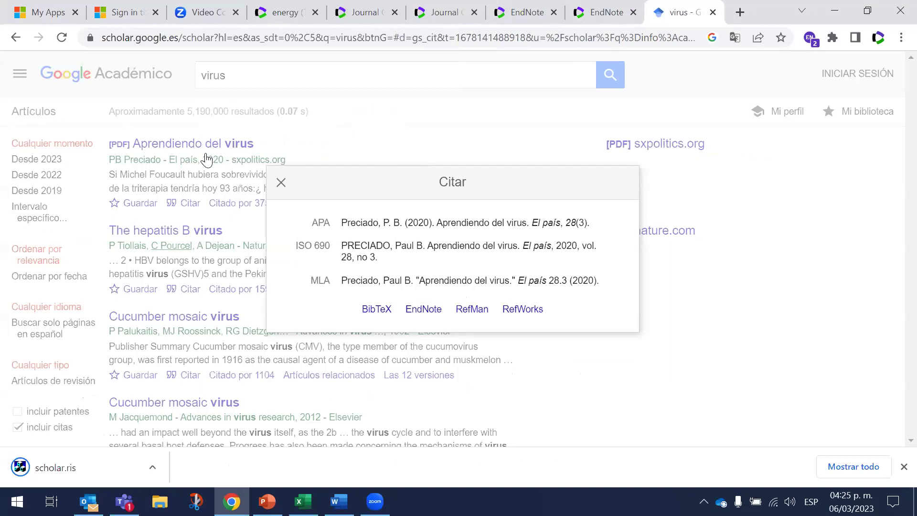
key(ctrl+shift+Tab)
key(ctrl+shift+Tab)
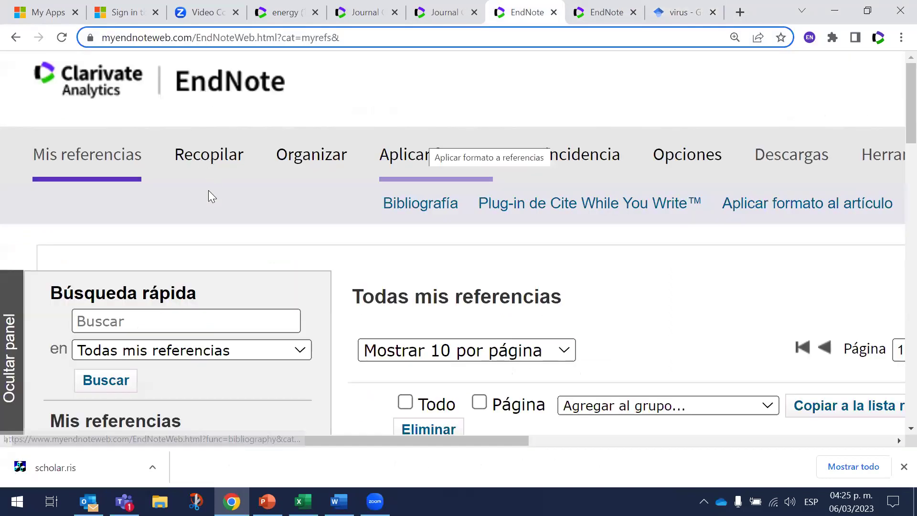
Step: Open the reference import form in EndNote online and choose the scholar file from the desktop as the file to import
click(492, 210)
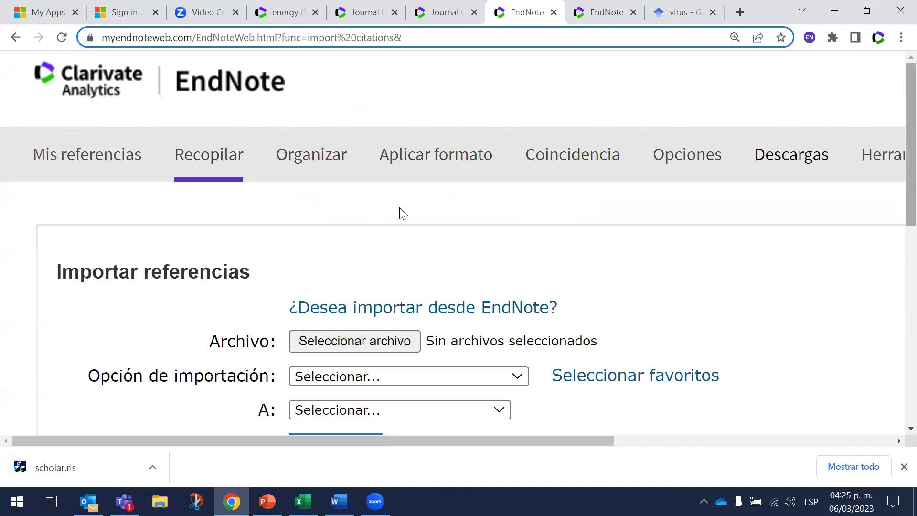
scroll(449, 249, down, 2)
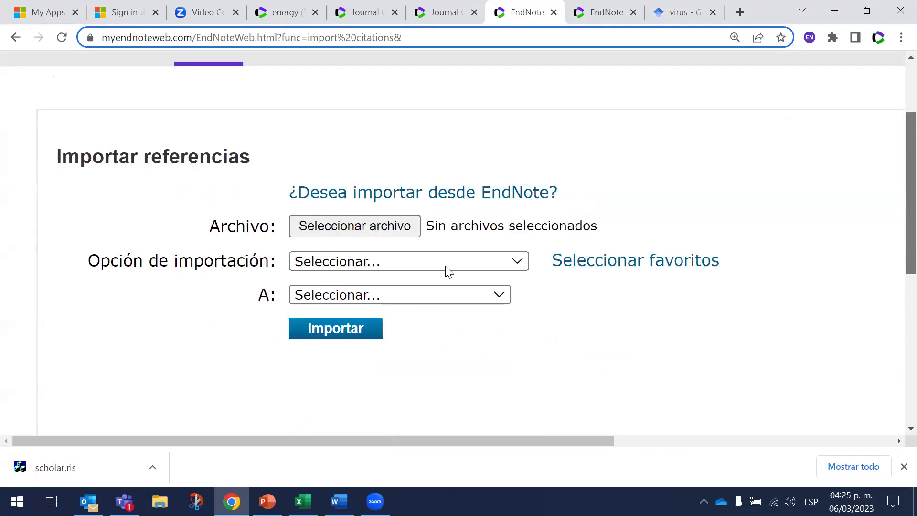
click(354, 206)
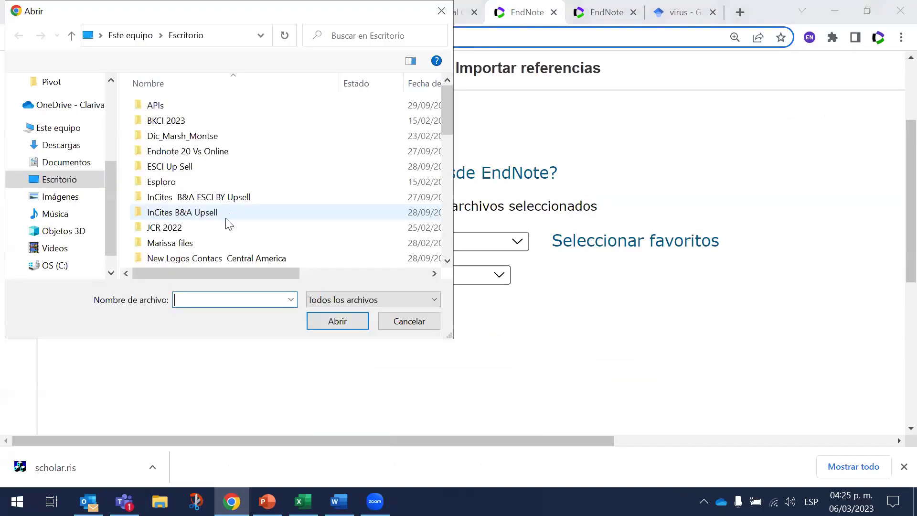
scroll(445, 238, down, 8)
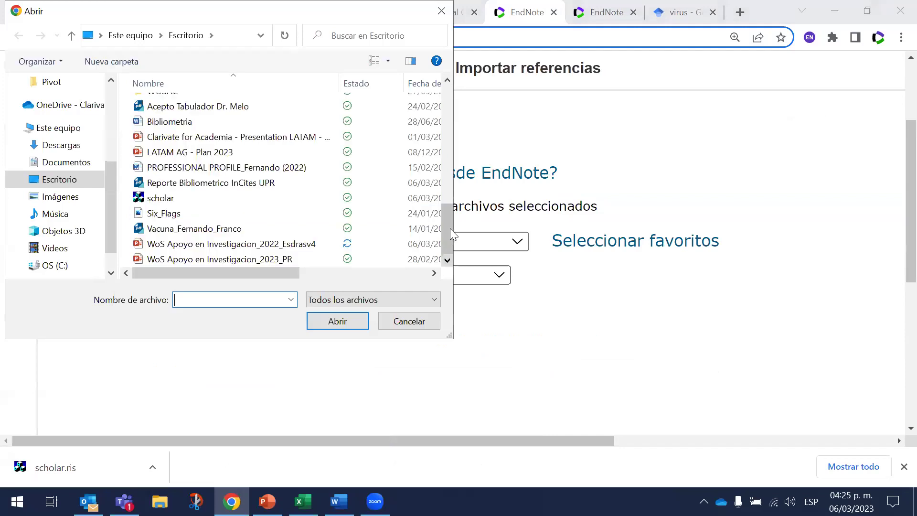
scroll(441, 198, up, 9)
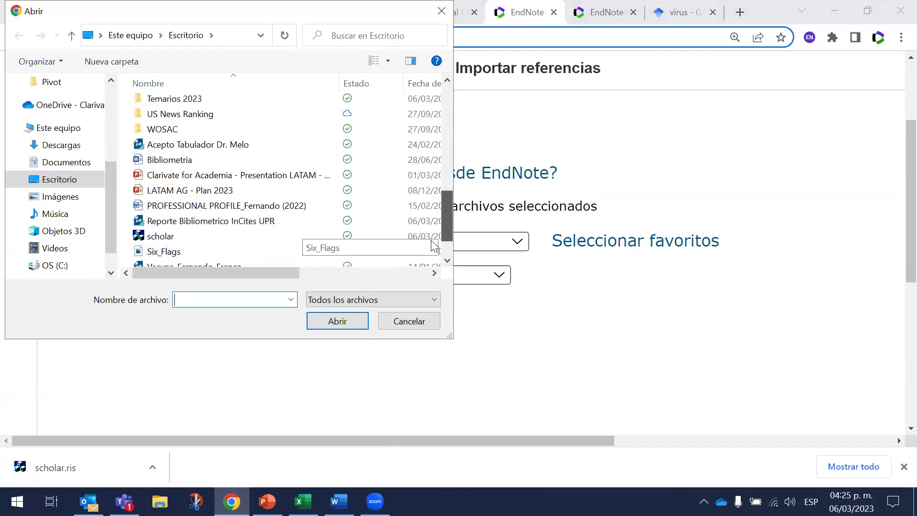
scroll(207, 204, down, 9)
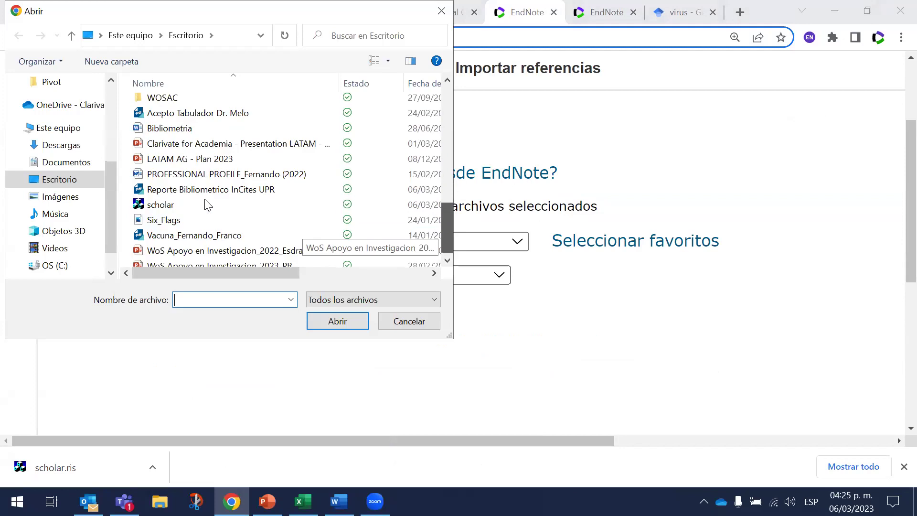
click(305, 198)
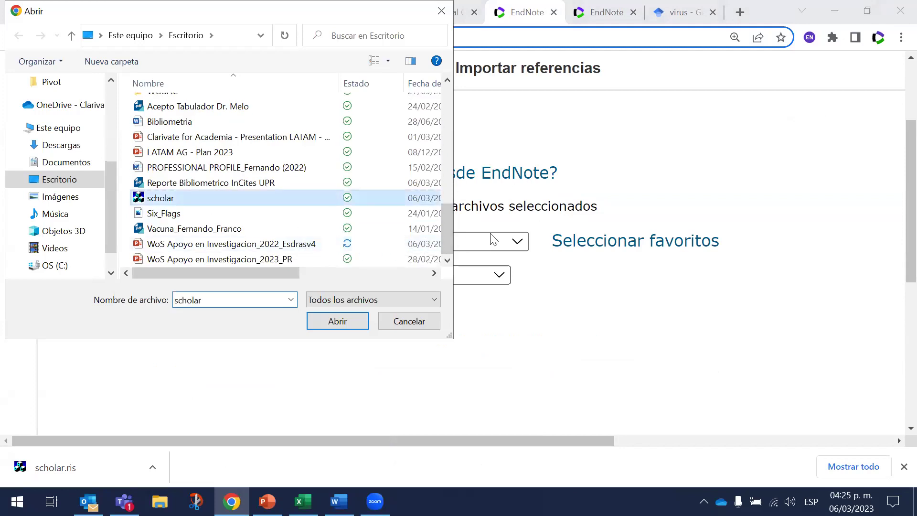
key(Return)
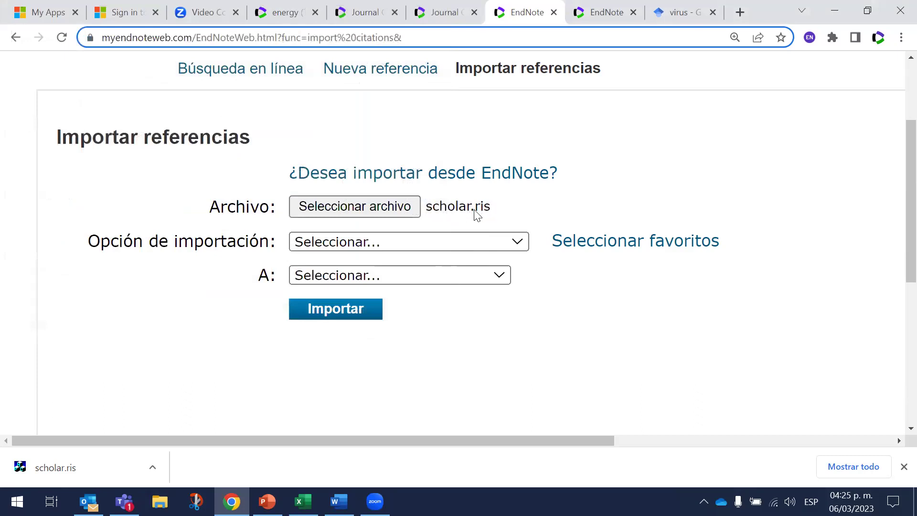
Step: Set the import option for the chosen file to RefMan RIS
key(Tab)
key(alt+Down)
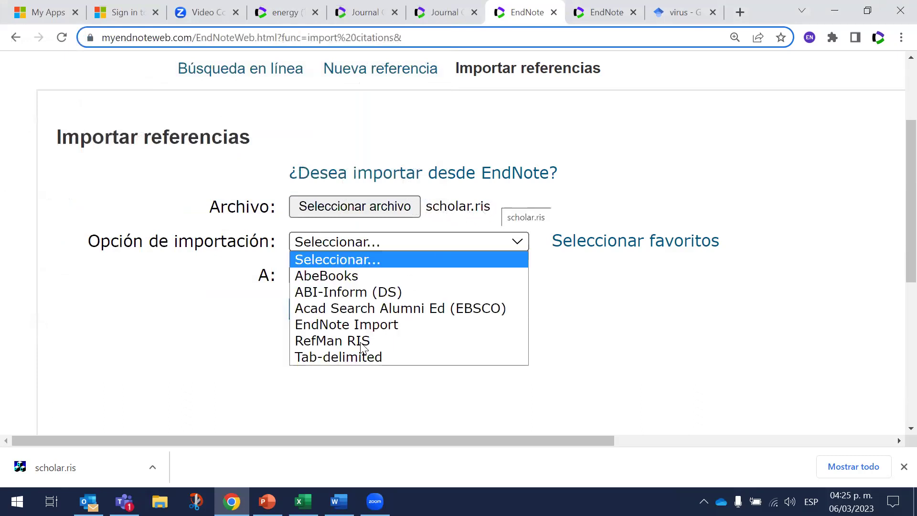
key(Down)
key(Down)
key(Down)
key(Down)
key(Down)
key(Return)
scroll(507, 270, down, 1)
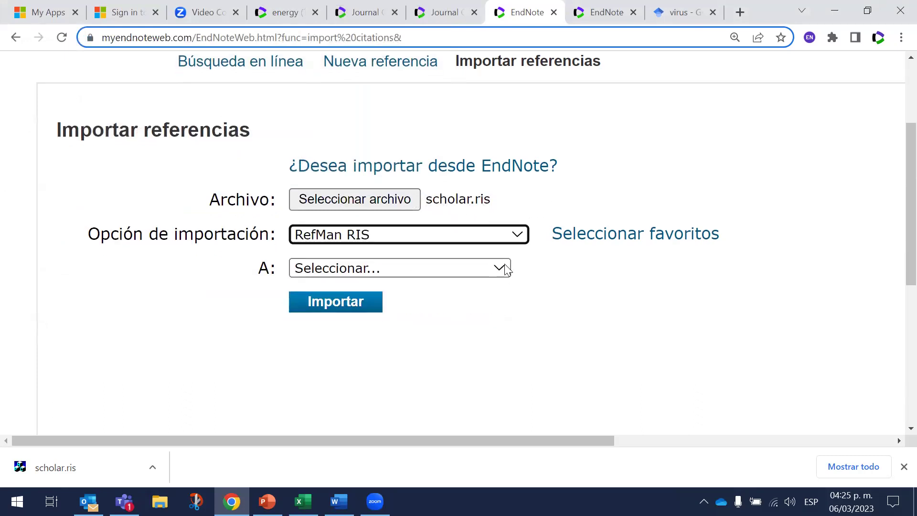
Step: Import the file's references into the [Sin archivar] group and check the group list under Mis referencias
click(507, 268)
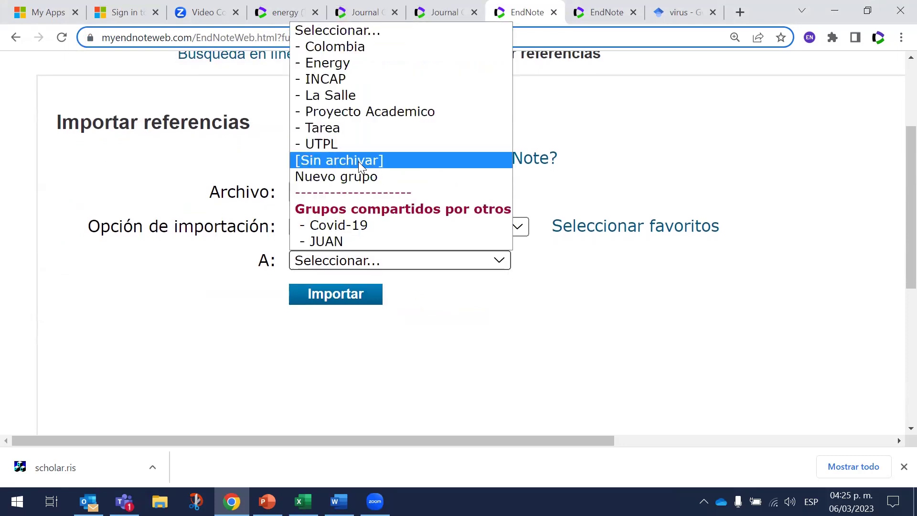
key(Return)
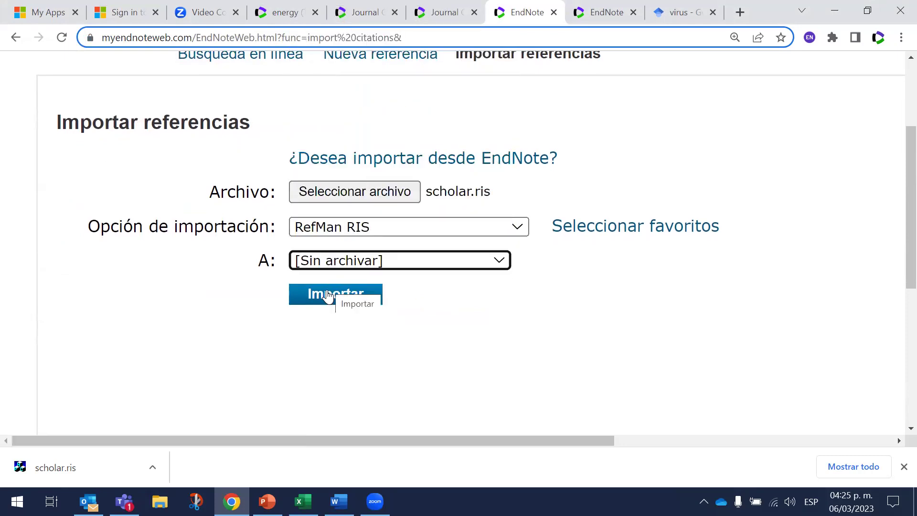
click(328, 296)
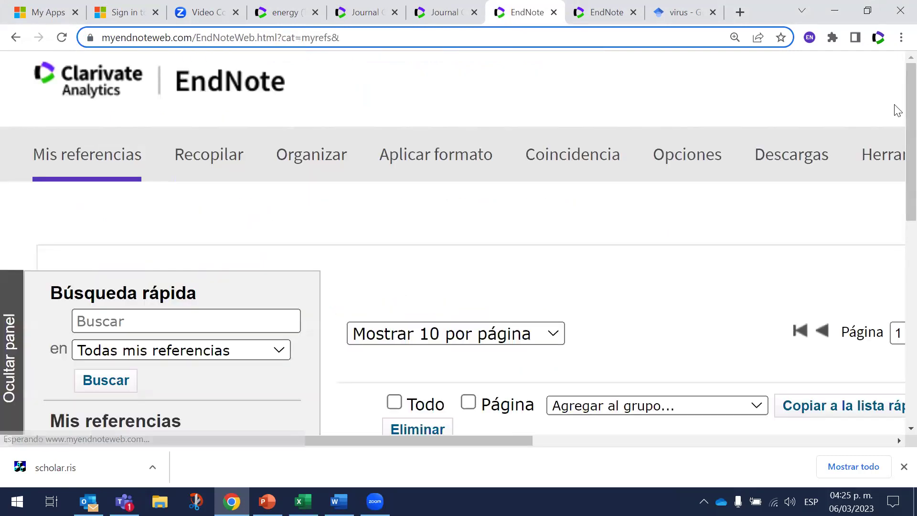
scroll(138, 286, down, 2)
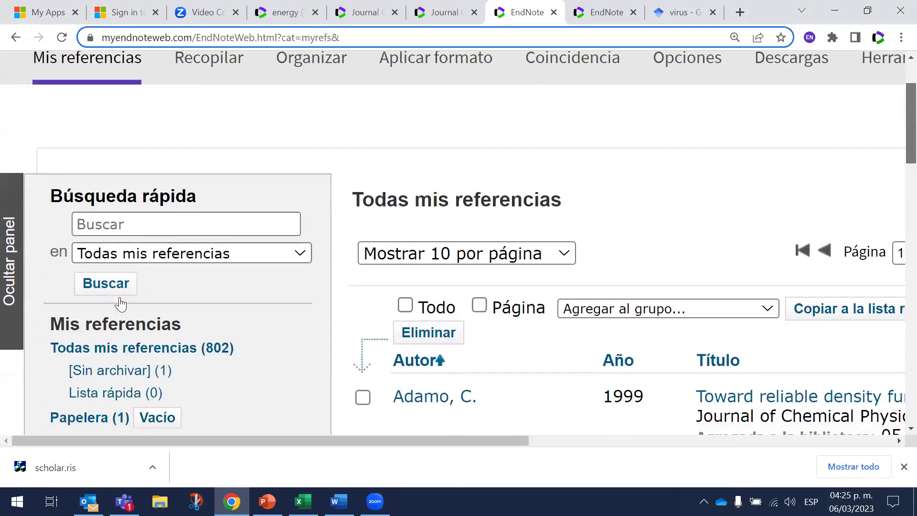
scroll(121, 304, down, 2)
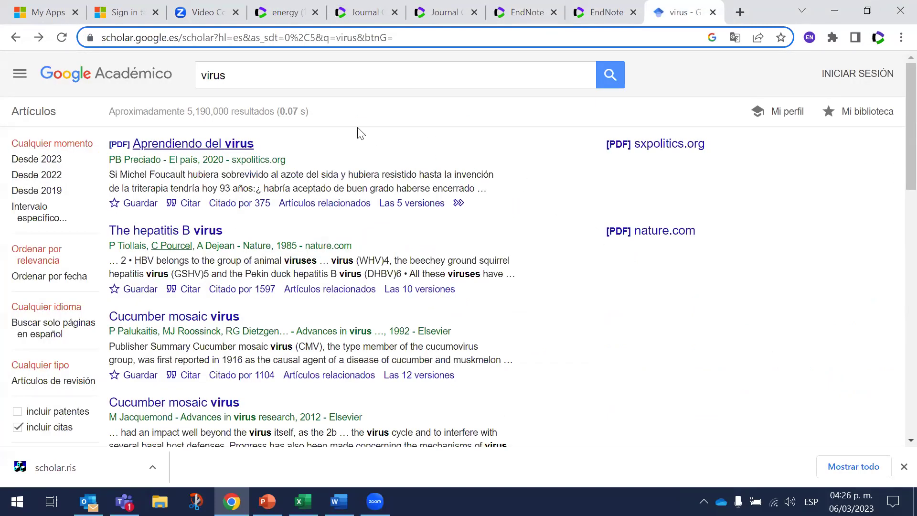
Step: Switch to the Web of Science energy results and show the EndNote Online export option for the first record
key(ctrl+4)
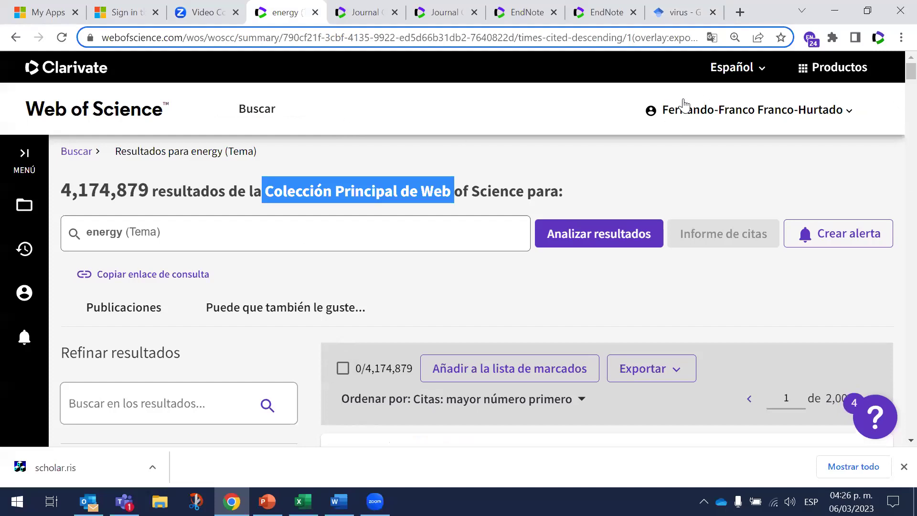
scroll(685, 98, down, 6)
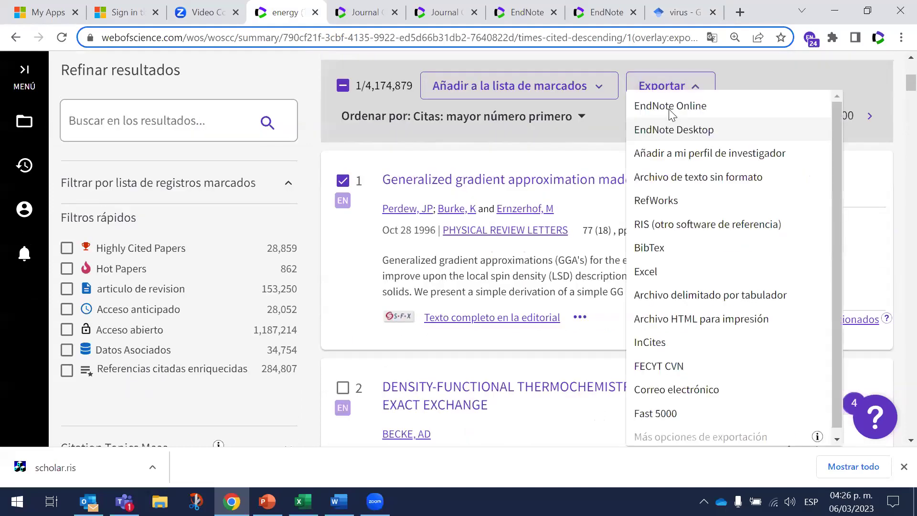
click(670, 109)
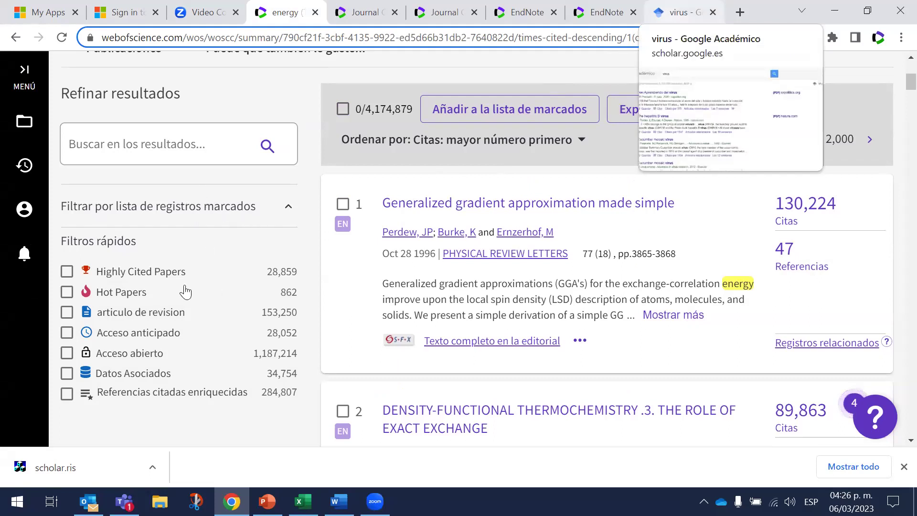
Step: Show the Google Scholar citation formats for "The hepatitis B virus" and return to the EndNote bibliography page
key(ctrl+9)
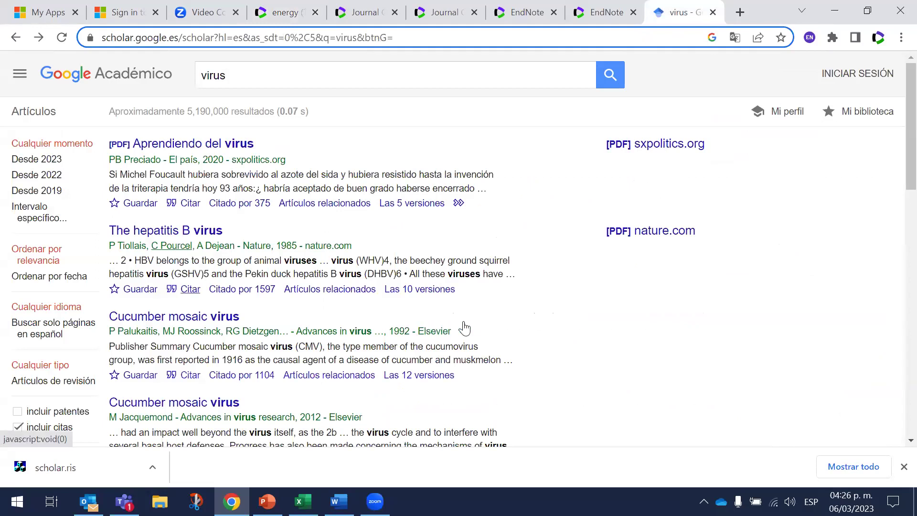
key(Return)
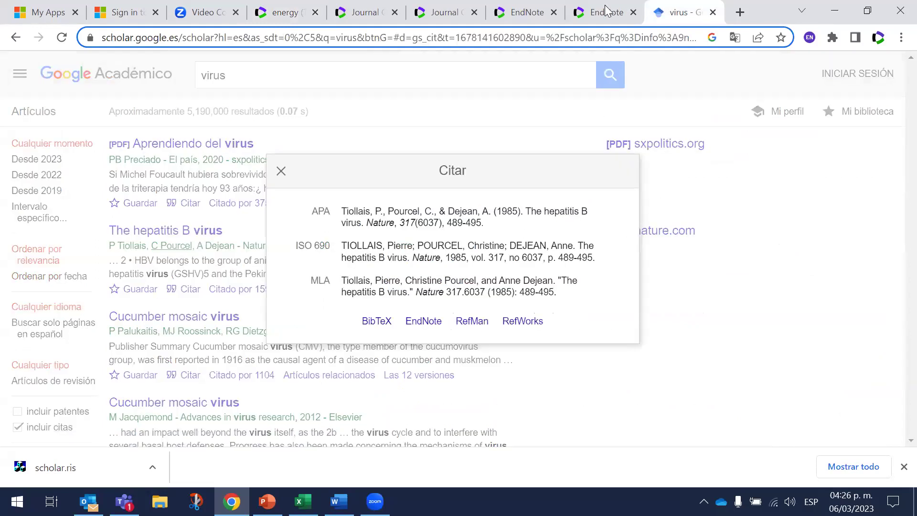
key(ctrl+shift+Tab)
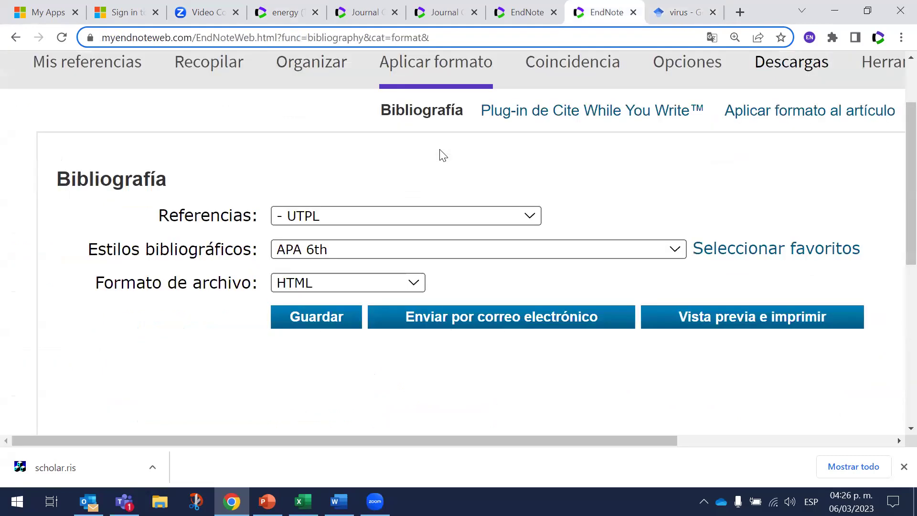
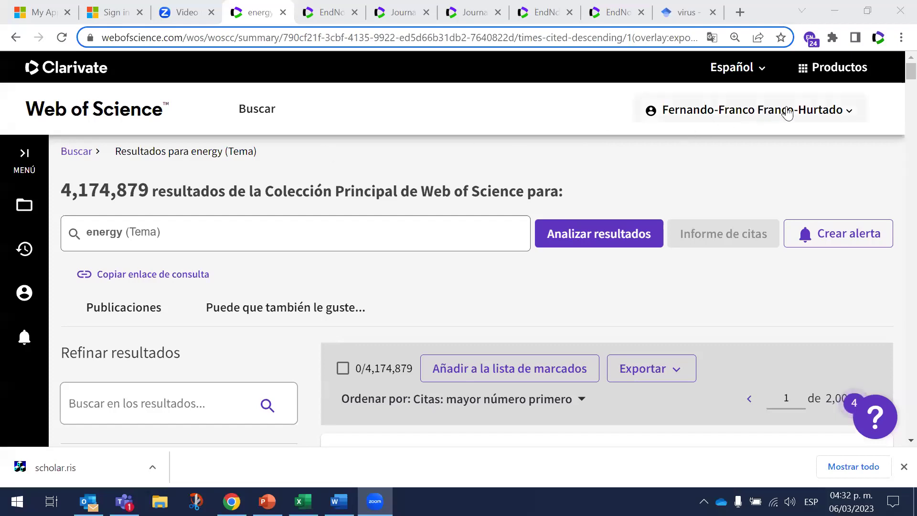
Step: Open EndNote from the Web of Science product list and go to its downloads page
click(806, 68)
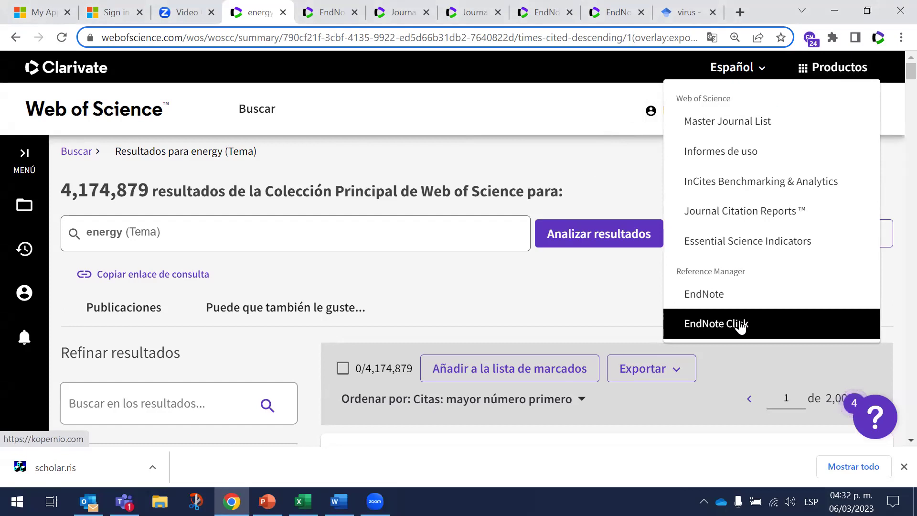
click(722, 305)
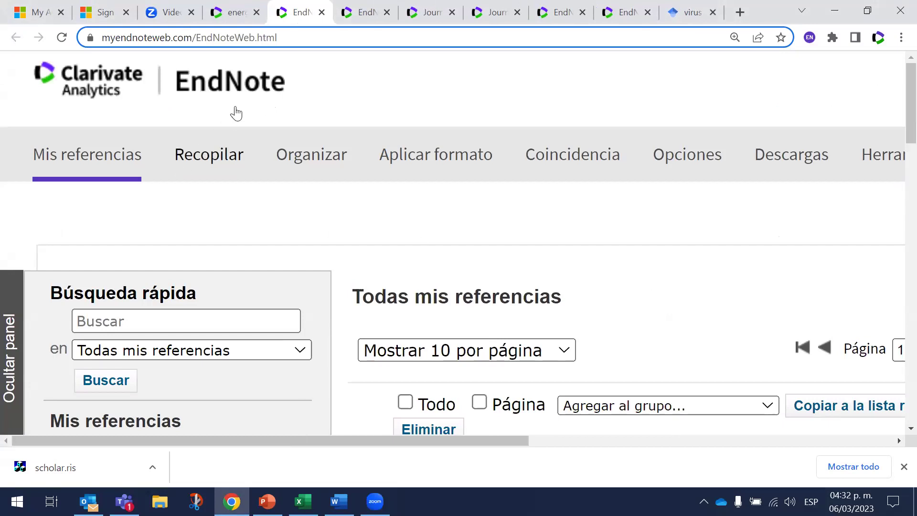
click(792, 157)
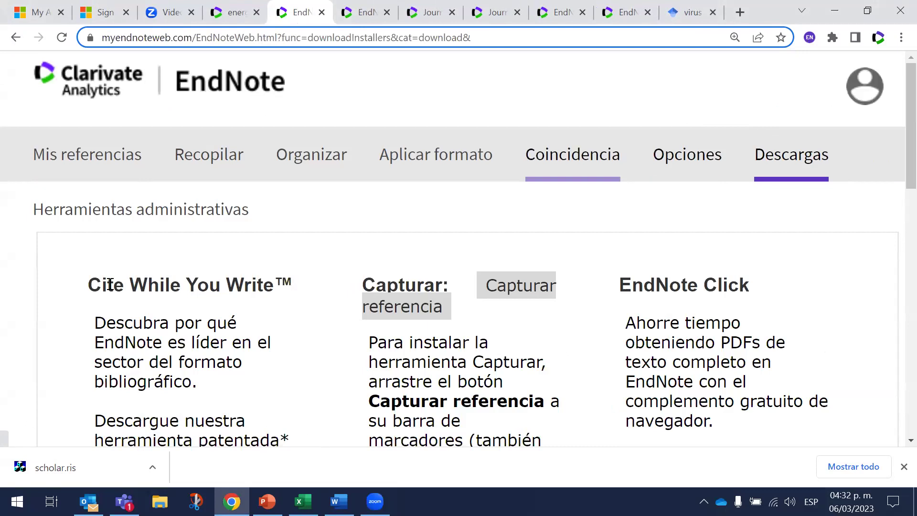
Step: Highlight the Cite While You Write heading and review its description and the Windows and Macintosh download options
drag(88, 285, 294, 285)
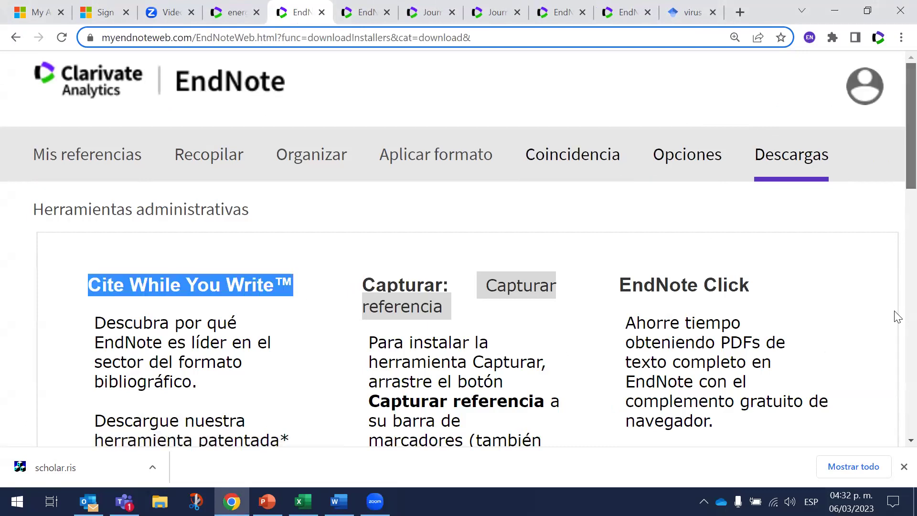
scroll(315, 283, down, 2)
scroll(191, 306, down, 2)
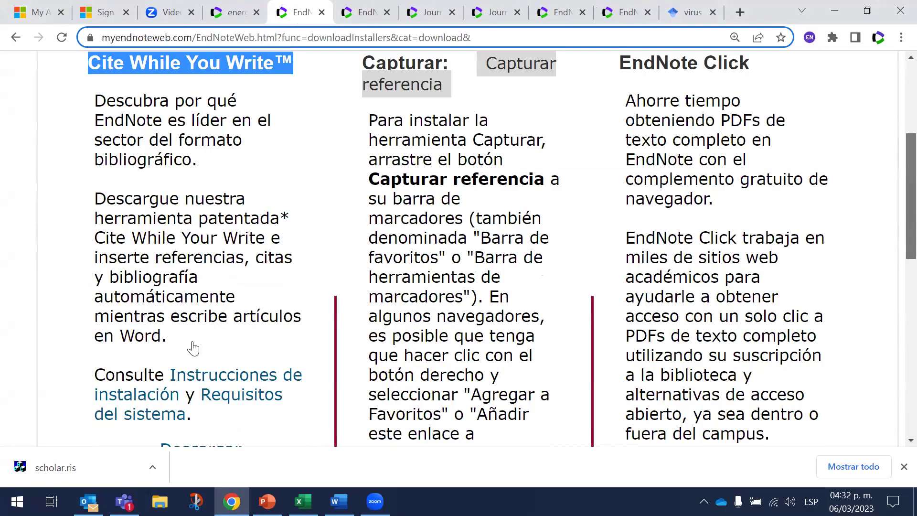
scroll(272, 301, down, 2)
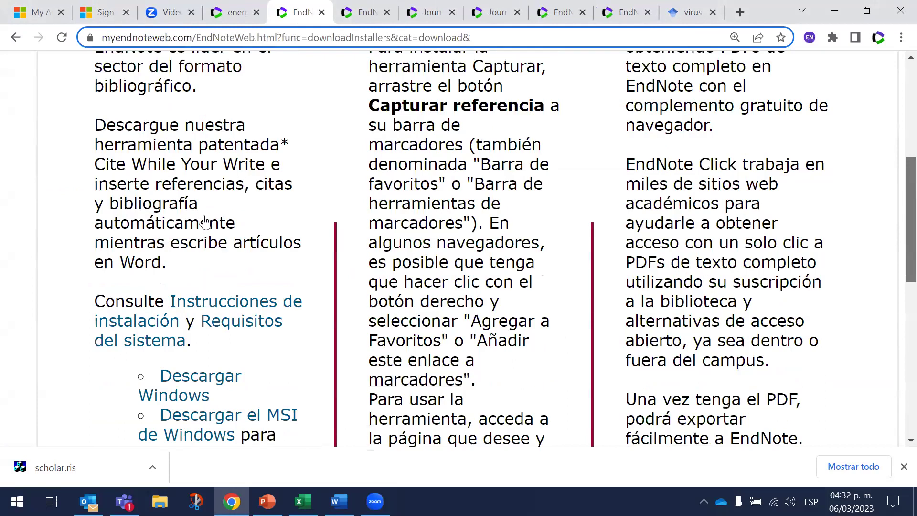
scroll(203, 227, down, 2)
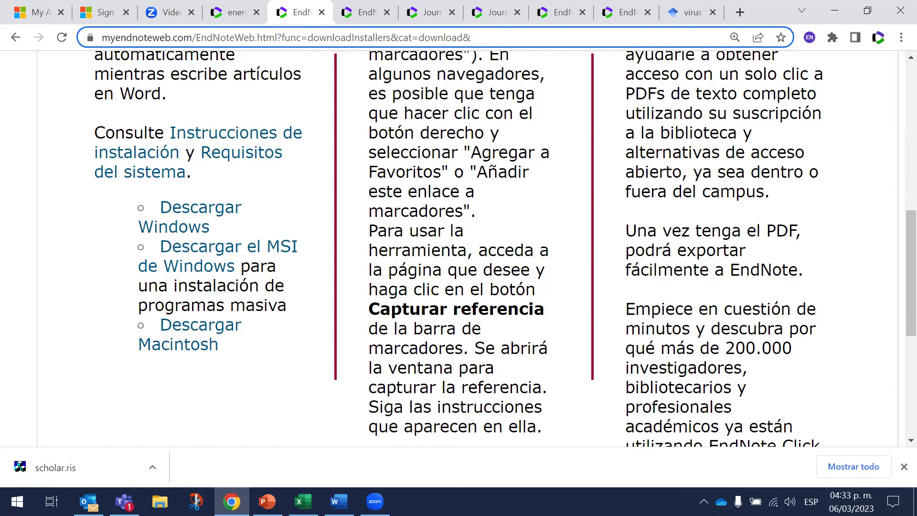
Step: Switch to the Word document and display the EndNote citation tools
key(alt+Tab)
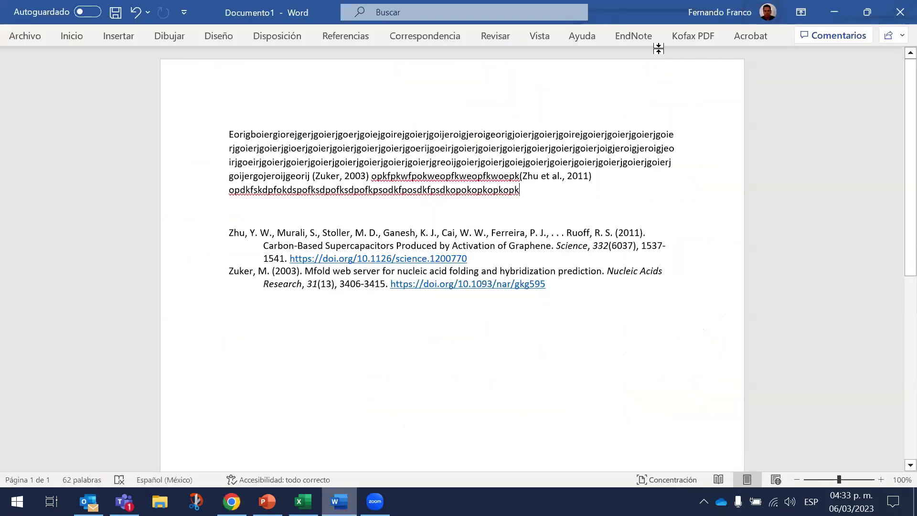
click(634, 36)
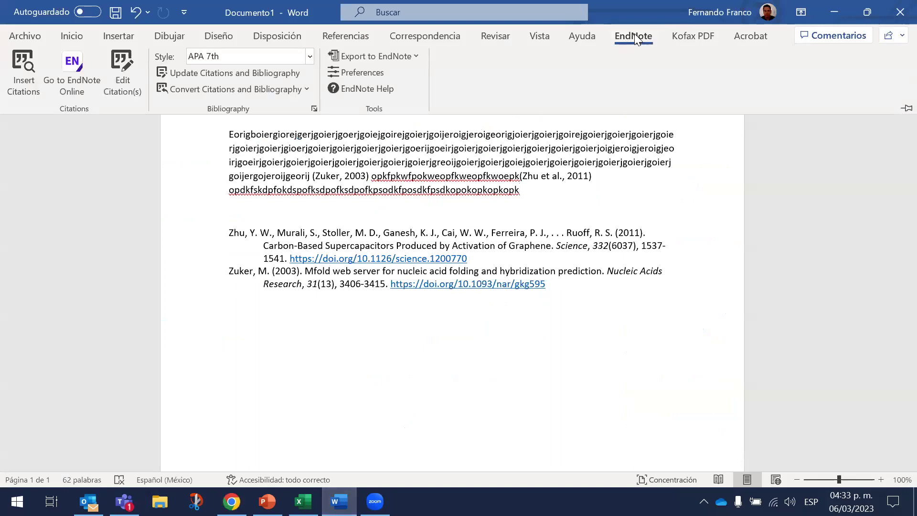